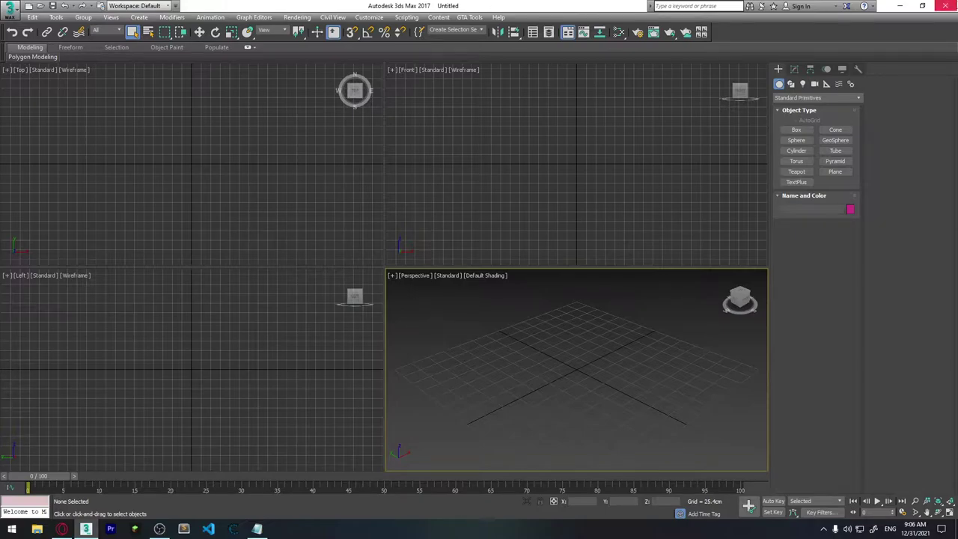
# Create a box in the Perspective viewport and maximize that viewport.
pyautogui.click(796, 130)
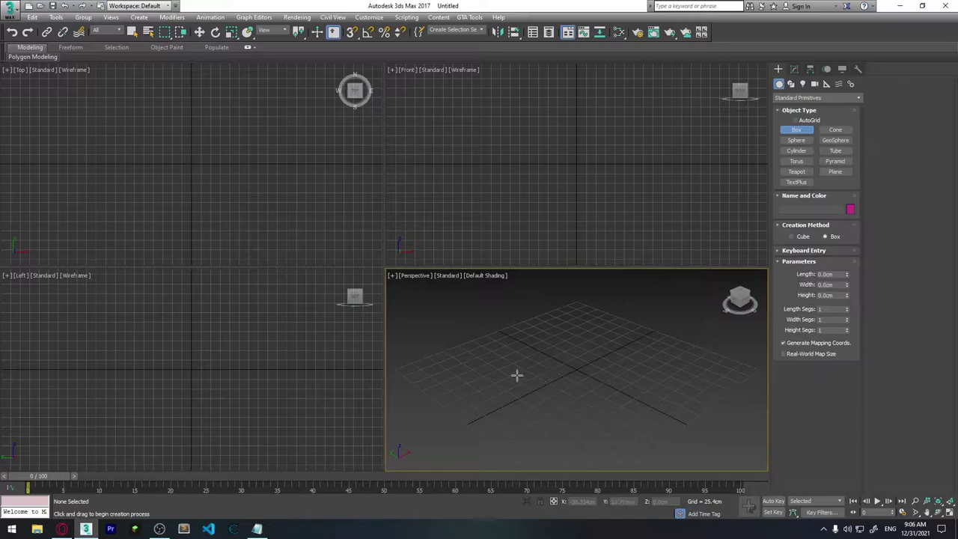
pyautogui.moveTo(516, 375); pyautogui.dragTo(695, 376)
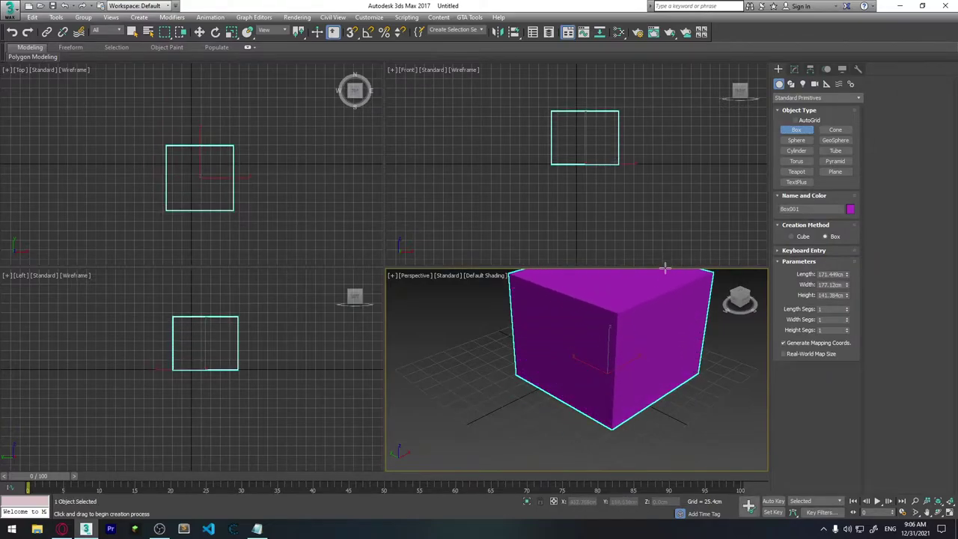
pyautogui.click(575, 377)
pyautogui.hotkey('alt', 'w')
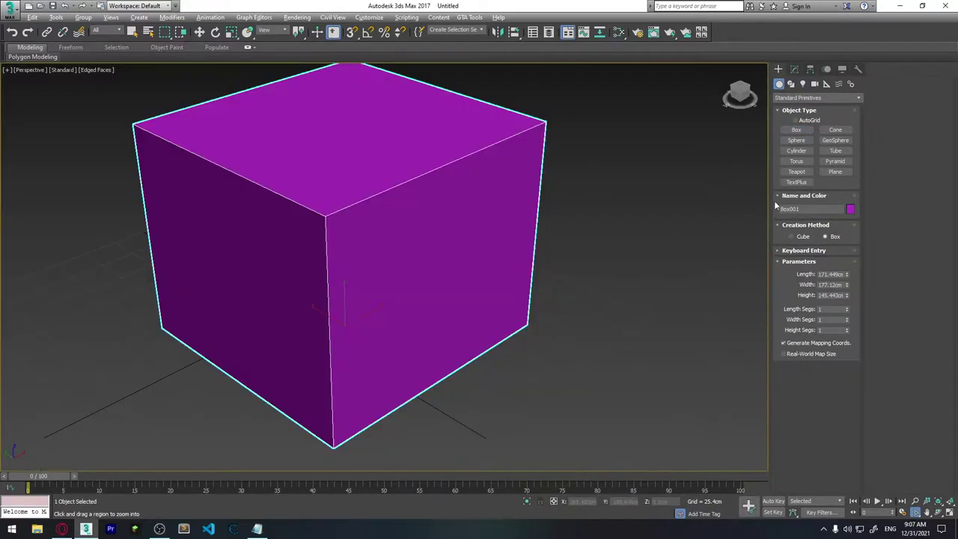
pyautogui.moveTo(551, 248); pyautogui.dragTo(598, 270, button='middle')
# Change the box's object colour from purple to light grey.
pyautogui.click(849, 209)
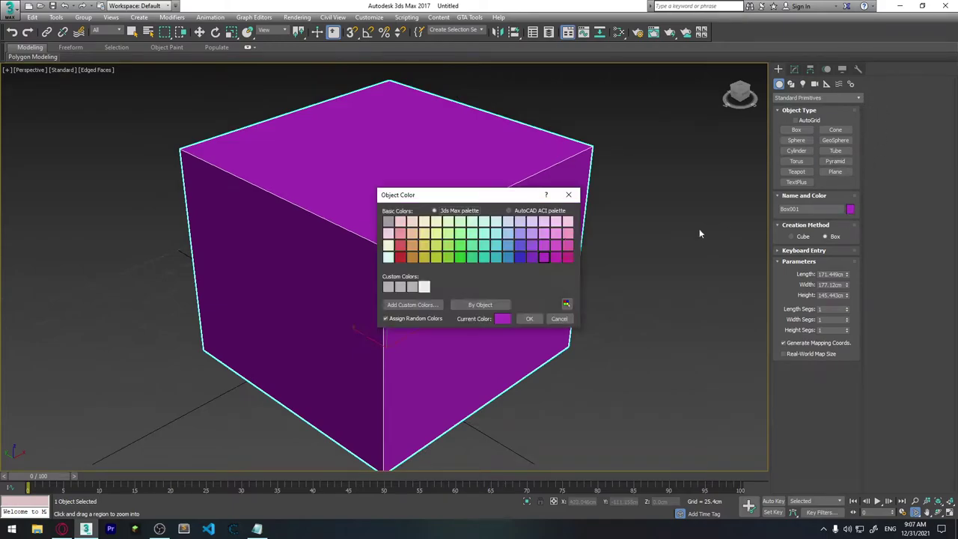
pyautogui.click(459, 286)
pyautogui.click(527, 319)
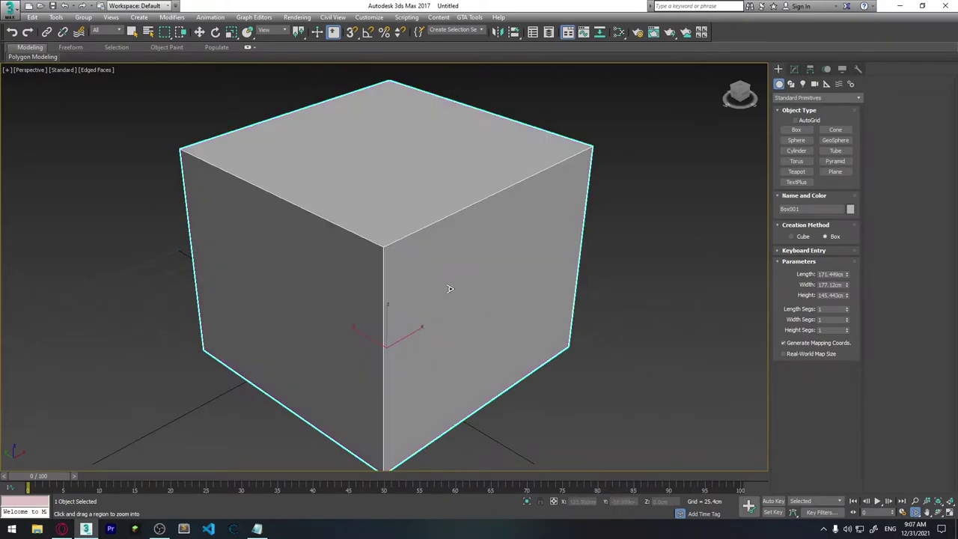
pyautogui.scroll(-3, 452, 278)
pyautogui.keyDown('alt'); pyautogui.moveTo(490, 284); pyautogui.dragTo(463, 280, button='middle'); pyautogui.keyUp('alt')
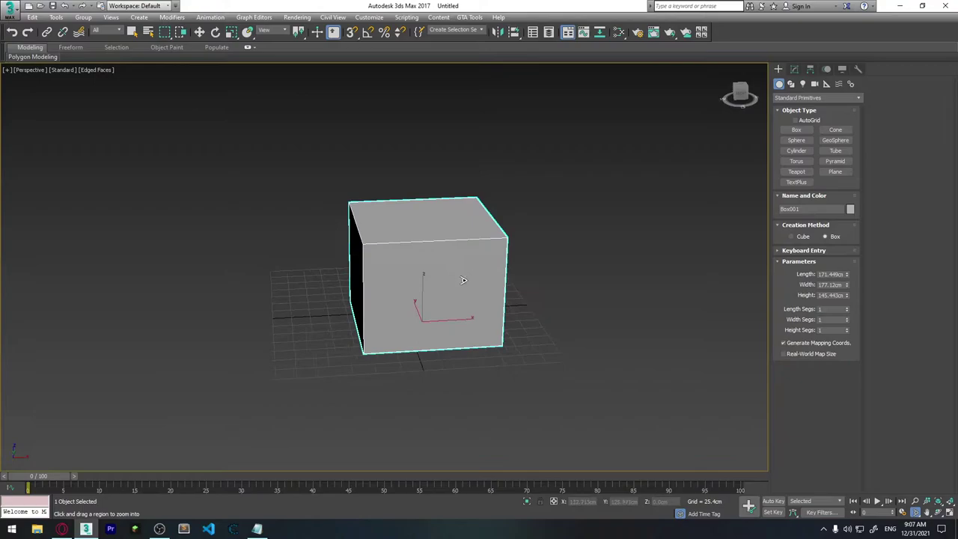
pyautogui.click(927, 513)
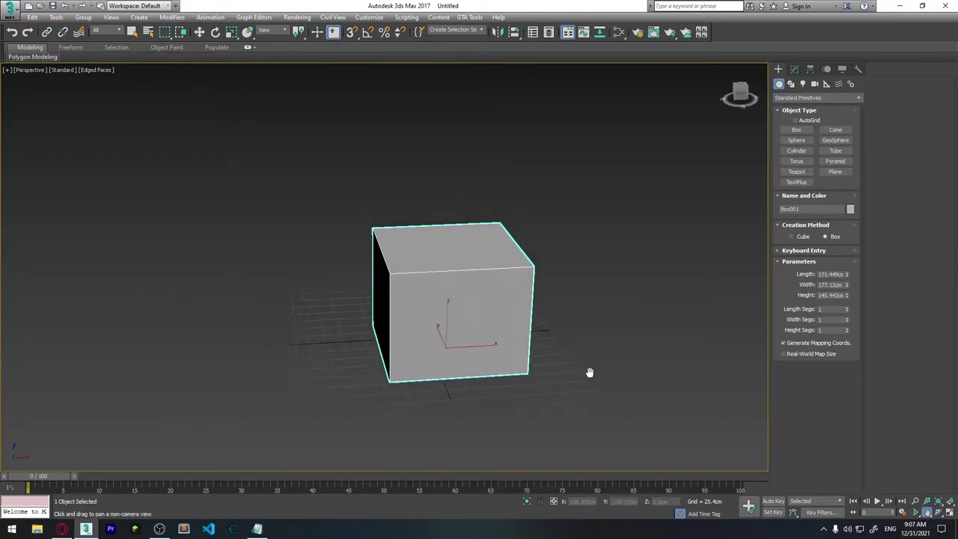
pyautogui.scroll(3, 433, 334)
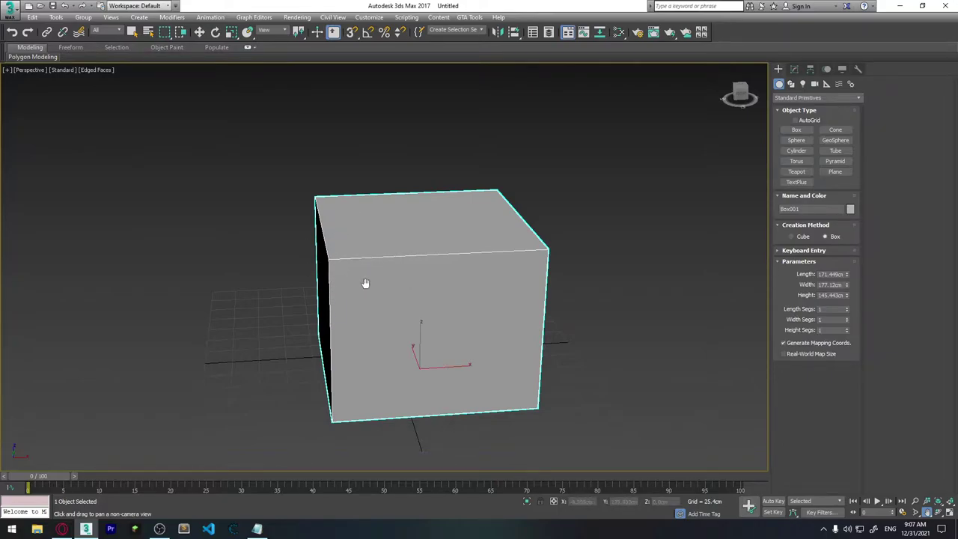
# Add an Edit Poly modifier and swift-loop edges around the cube, near its right side and bottom.
pyautogui.click(793, 69)
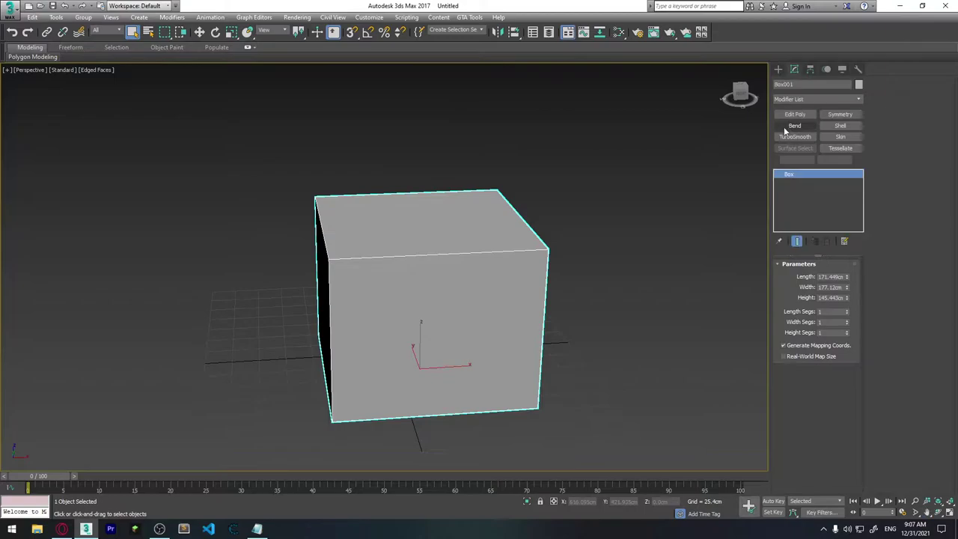
pyautogui.click(795, 115)
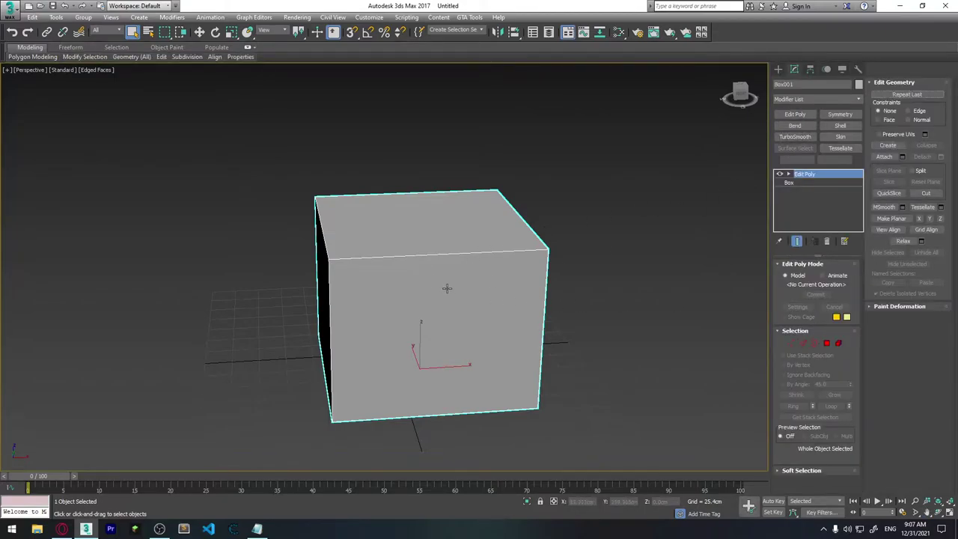
pyautogui.hotkey('shift', 'alt', 'w')
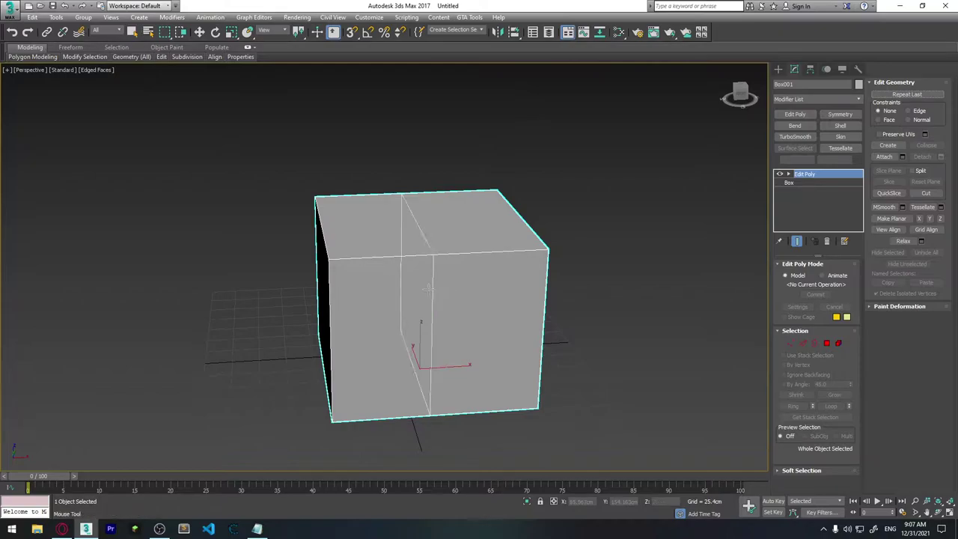
pyautogui.click(332, 262)
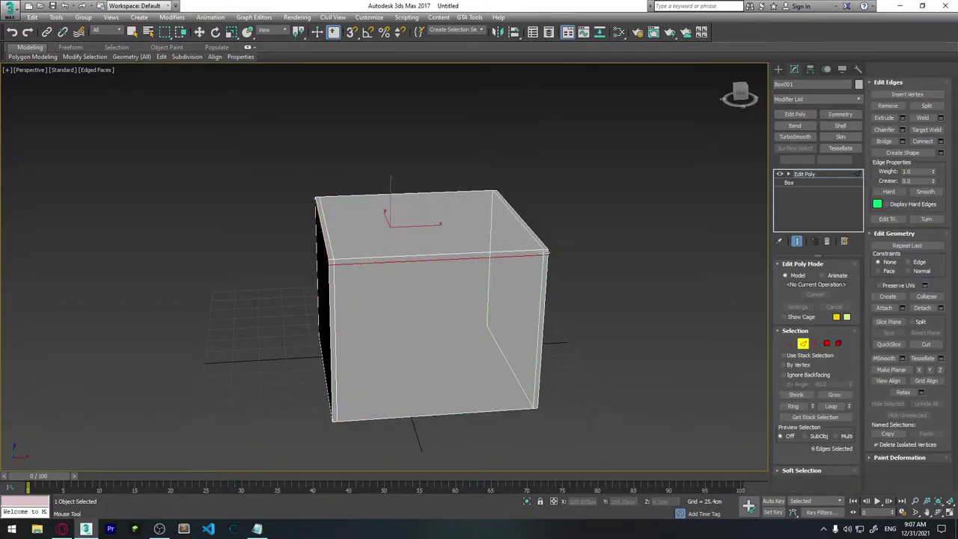
pyautogui.click(543, 377)
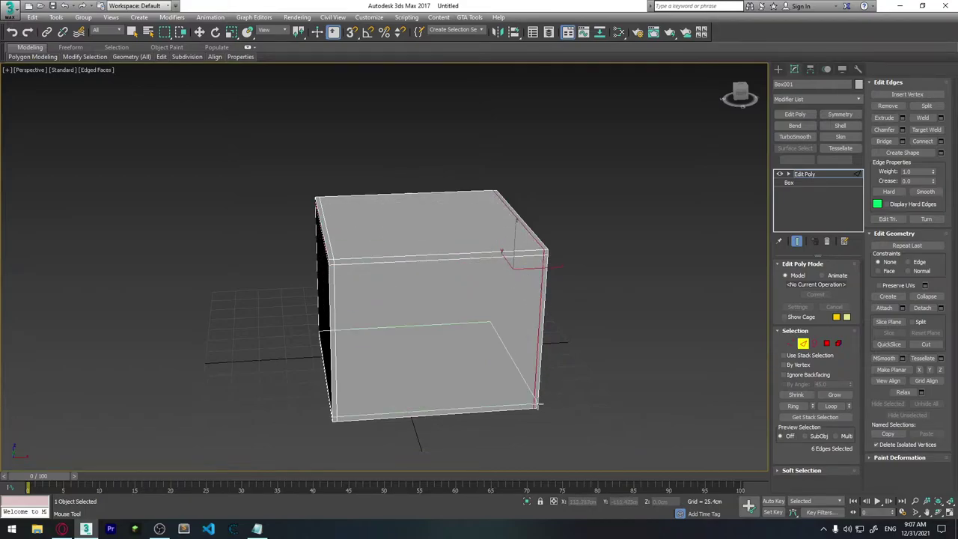
pyautogui.click(537, 403)
# Insert a loop near the top, slide one loop left, and make the box see-through.
pyautogui.moveTo(397, 238)
pyautogui.keyDown('alt'); pyautogui.mouseDown(button='middle')
pyautogui.moveTo(304, 247)
pyautogui.moveTo(434, 274)
pyautogui.moveTo(383, 235)
pyautogui.moveTo(438, 227)
pyautogui.mouseUp(button='middle'); pyautogui.keyUp('alt')
pyautogui.click(305, 250)
pyautogui.press('w')
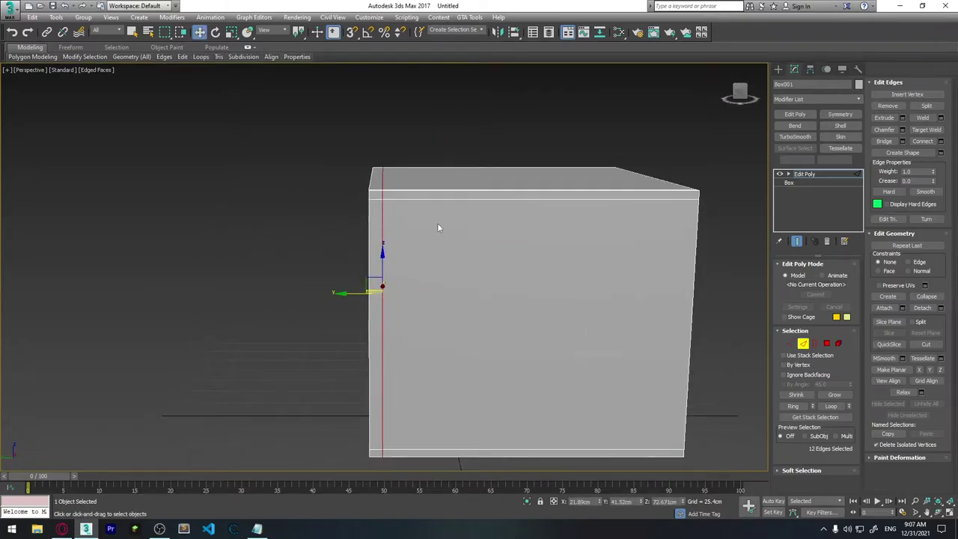
pyautogui.moveTo(365, 295); pyautogui.dragTo(352, 295)
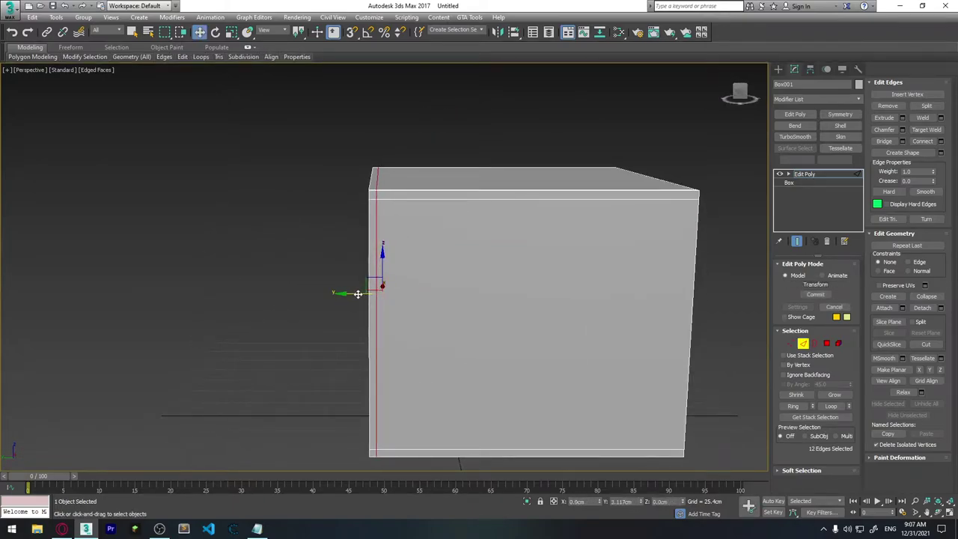
pyautogui.press('q')
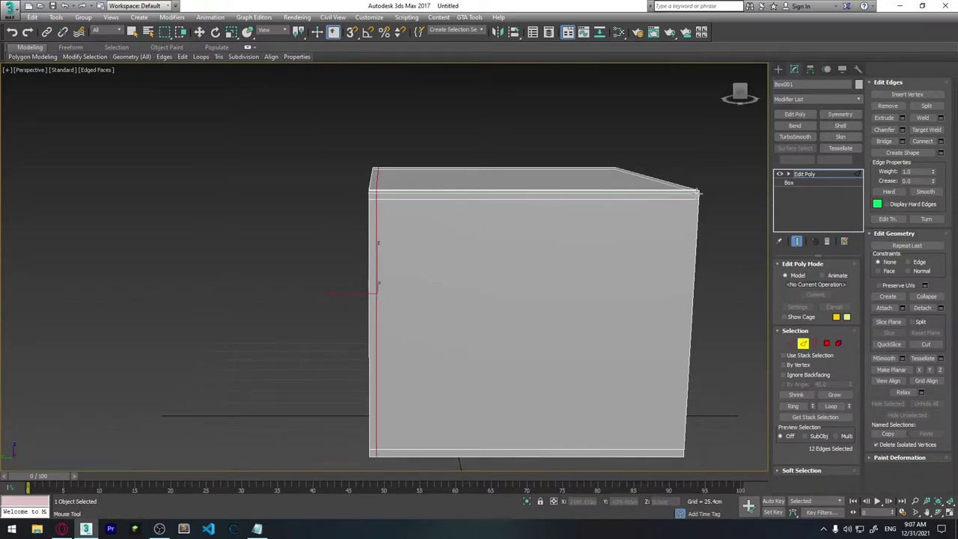
pyautogui.hotkey('alt', 'x')
pyautogui.moveTo(682, 285)
pyautogui.keyDown('alt'); pyautogui.mouseDown(button='middle')
pyautogui.moveTo(543, 331)
pyautogui.moveTo(445, 337)
pyautogui.moveTo(553, 325)
pyautogui.moveTo(577, 343)
pyautogui.mouseUp(button='middle'); pyautogui.keyUp('alt')
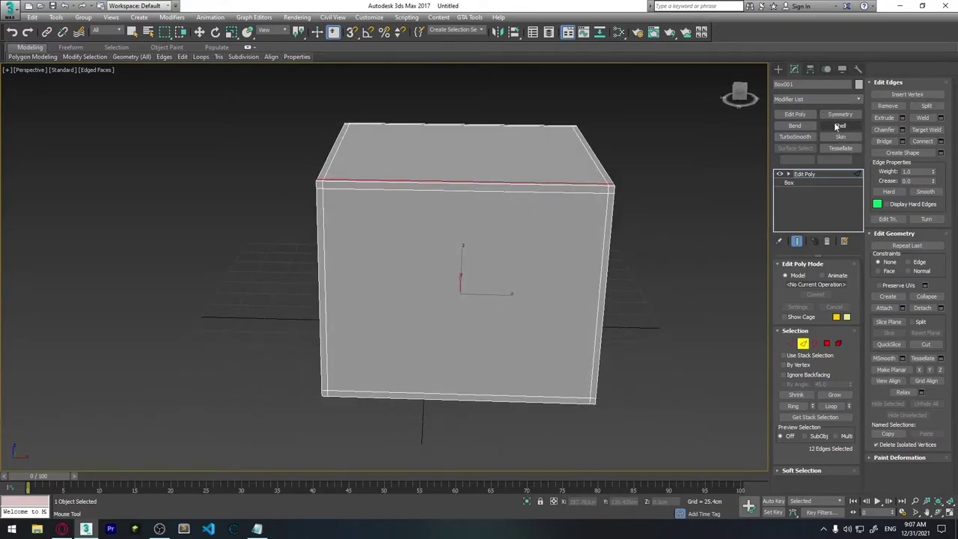
# Preview the box with TurboSmooth, then undo the smoothing.
pyautogui.click(795, 137)
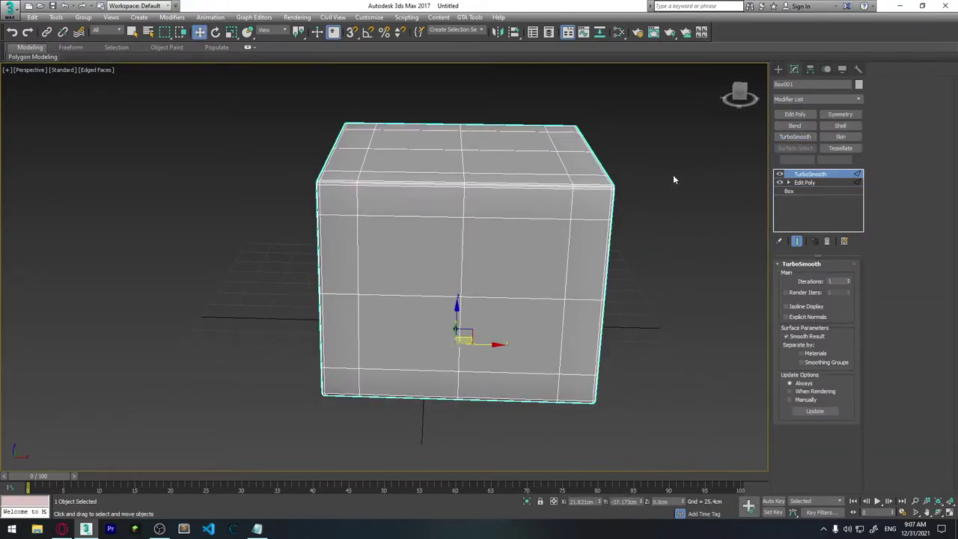
pyautogui.press('F4')
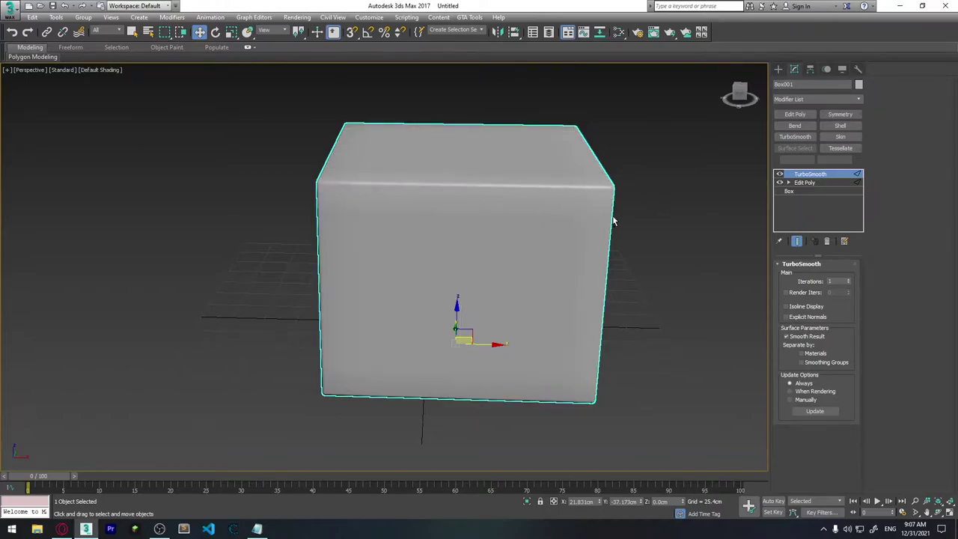
pyautogui.keyDown('alt'); pyautogui.moveTo(613, 214); pyautogui.dragTo(573, 224, button='middle'); pyautogui.keyUp('alt')
pyautogui.scroll(5, 573, 225)
pyautogui.hotkey('ctrl', 'z')
pyautogui.press('F4')
pyautogui.scroll(-5, 521, 242)
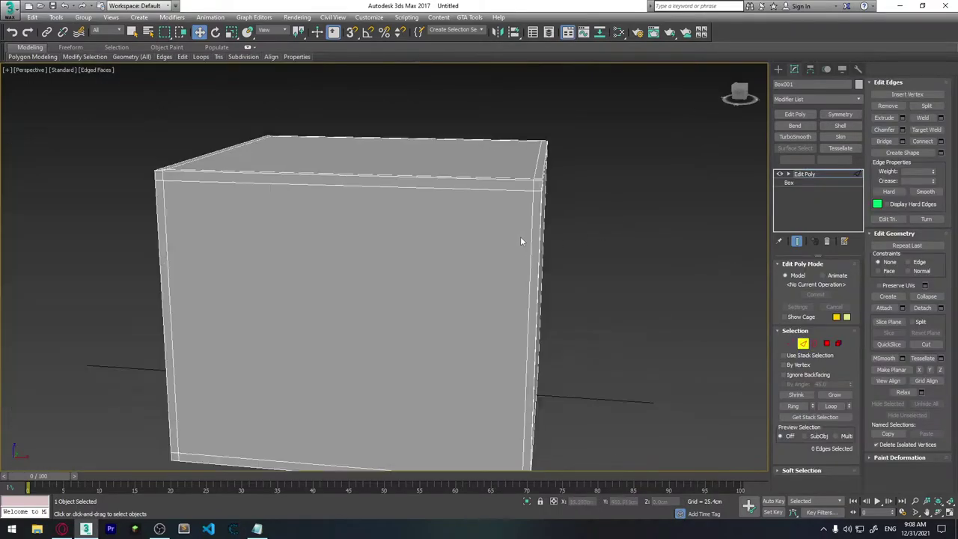
pyautogui.moveTo(521, 242)
pyautogui.keyDown('alt'); pyautogui.mouseDown(button='middle')
pyautogui.moveTo(552, 229)
pyautogui.moveTo(543, 244)
pyautogui.mouseUp(button='middle'); pyautogui.keyUp('alt')
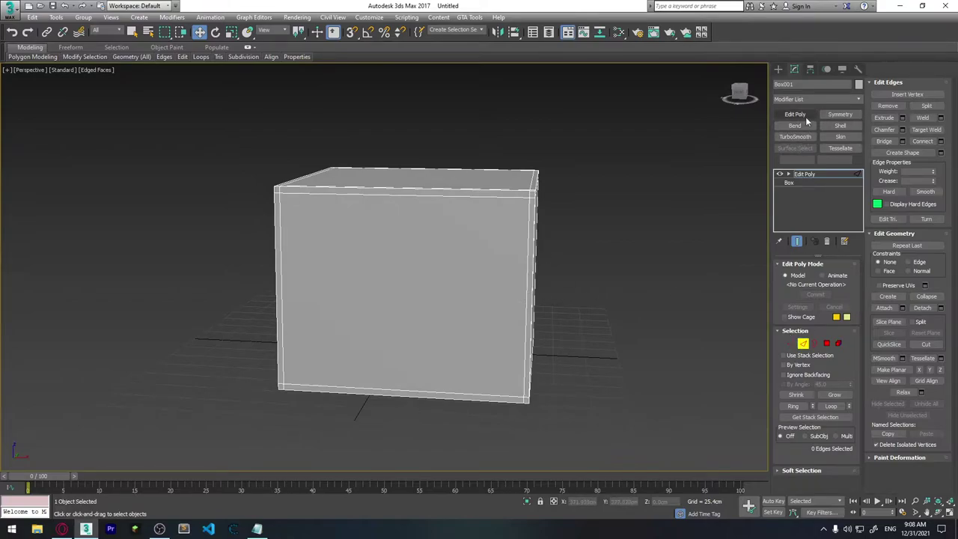
# Swift-loop horizontal and vertical edge loops through the middle of the box.
pyautogui.hotkey('shift', 'alt', 's')
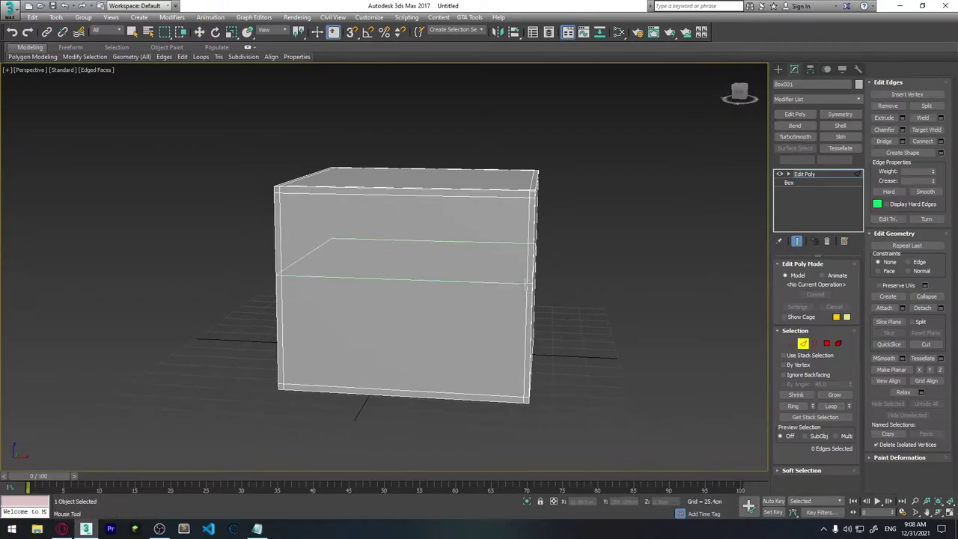
pyautogui.scroll(2, 526, 307)
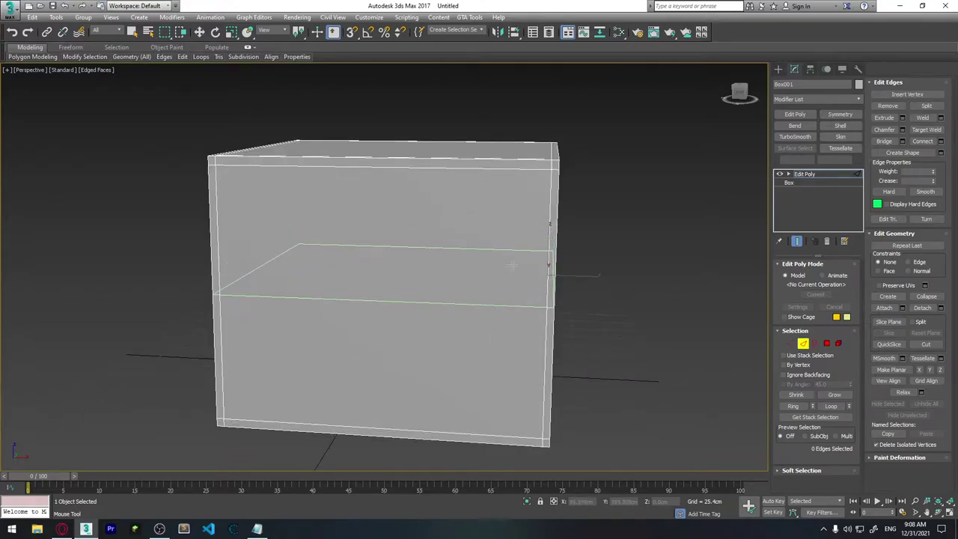
pyautogui.click(469, 302)
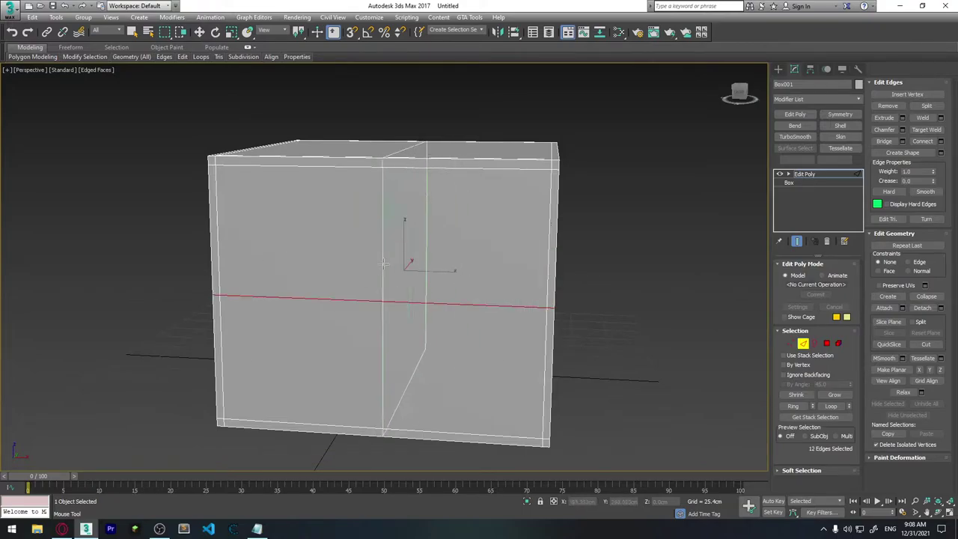
pyautogui.click(380, 263)
pyautogui.moveTo(584, 301)
pyautogui.keyDown('alt'); pyautogui.mouseDown(button='middle')
pyautogui.moveTo(484, 287)
pyautogui.moveTo(576, 240)
pyautogui.moveTo(478, 262)
pyautogui.moveTo(476, 293)
pyautogui.moveTo(494, 259)
pyautogui.mouseUp(button='middle'); pyautogui.keyUp('alt')
pyautogui.click(466, 290)
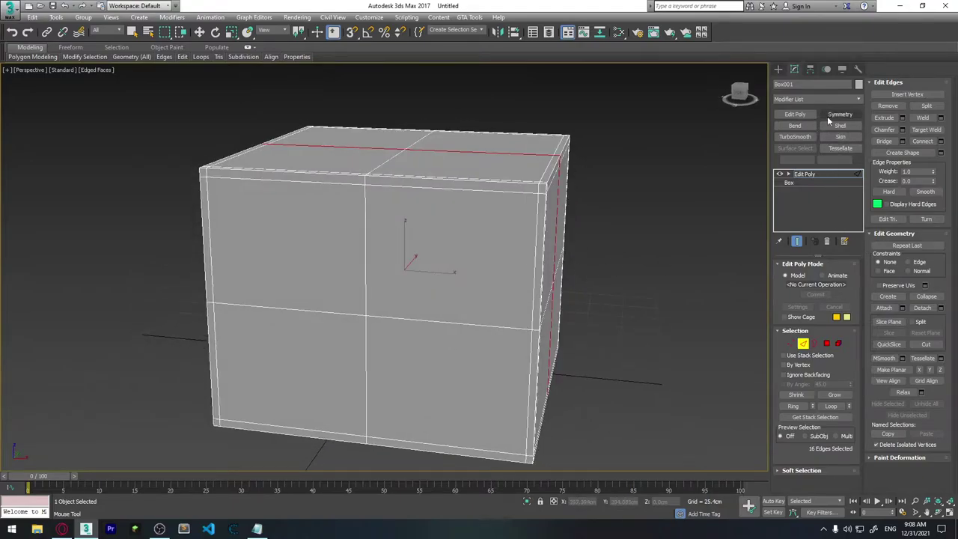
# Apply TurboSmooth to the box and inspect the smoothed result without wireframe edges.
pyautogui.click(802, 138)
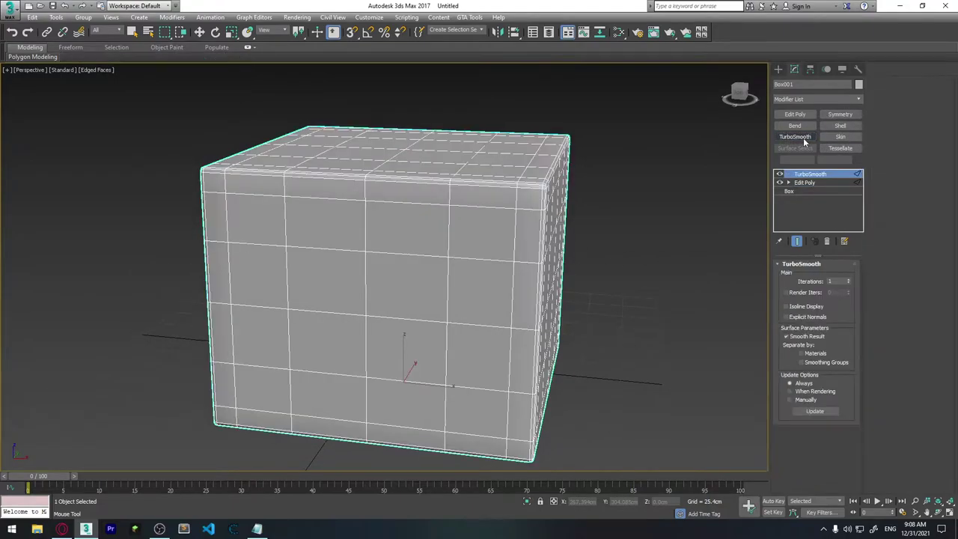
pyautogui.press('w')
pyautogui.click(636, 180)
pyautogui.scroll(4, 543, 181)
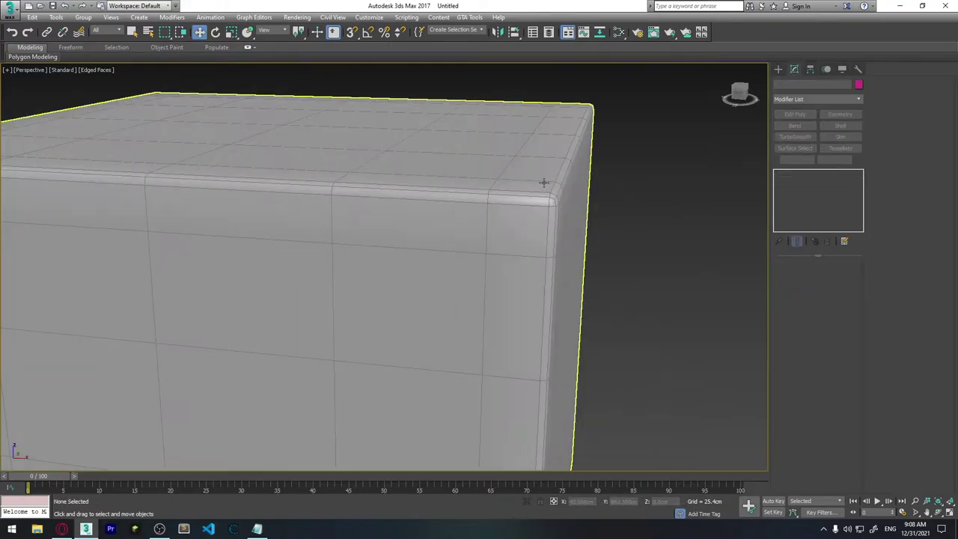
pyautogui.press('F4')
pyautogui.scroll(-5, 556, 225)
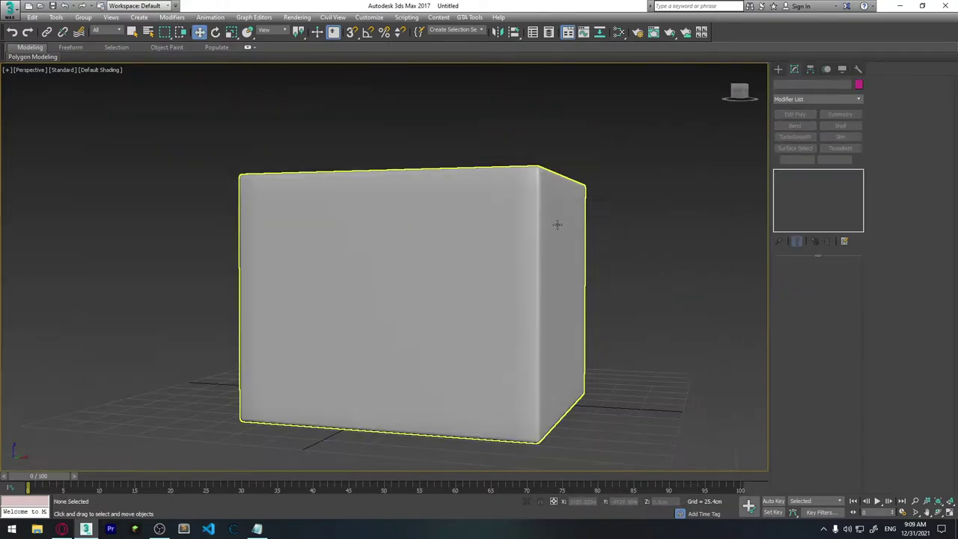
pyautogui.scroll(-2, 540, 234)
pyautogui.click(530, 226)
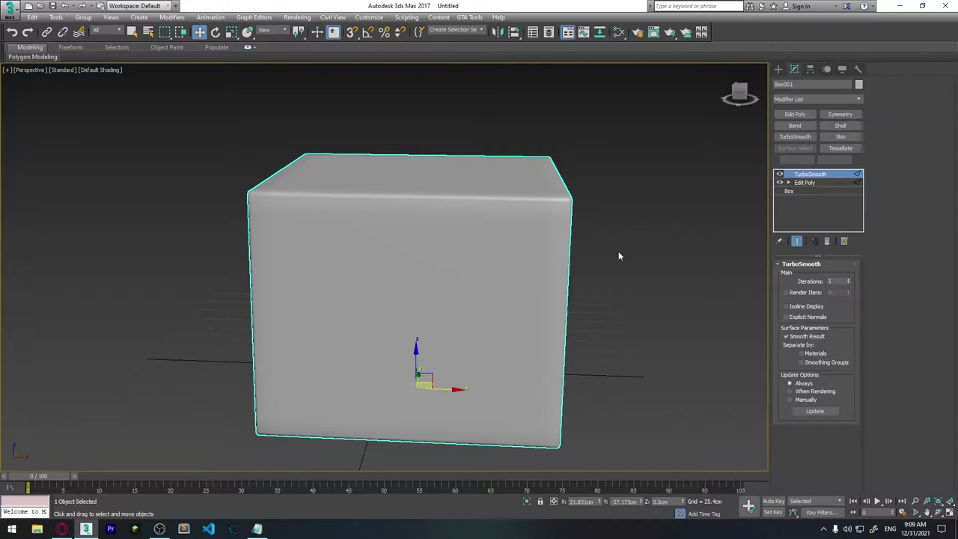
pyautogui.press('F4')
# Undo the TurboSmooth so only the Edit Poly modifier remains.
pyautogui.scroll(3, 587, 225)
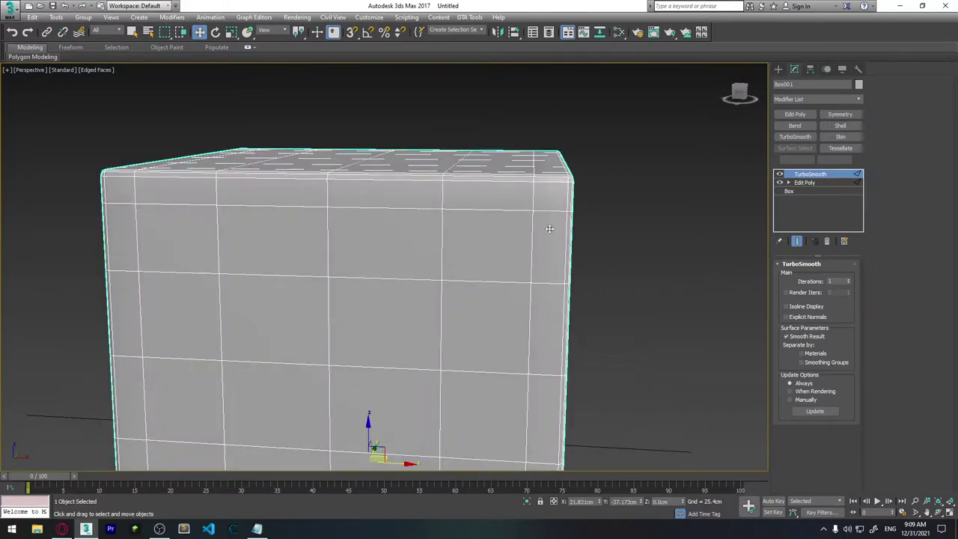
pyautogui.scroll(-2, 549, 228)
pyautogui.scroll(3, 563, 185)
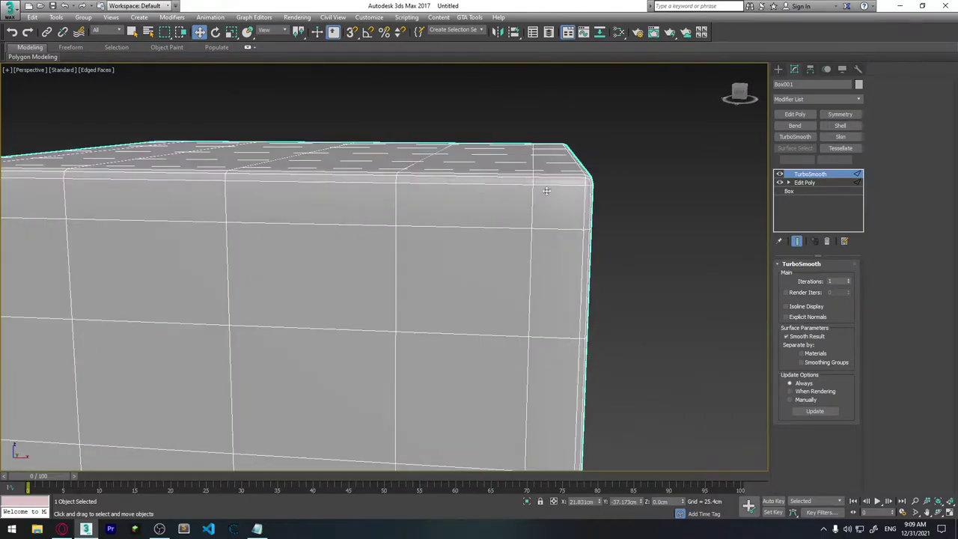
pyautogui.scroll(-2, 552, 247)
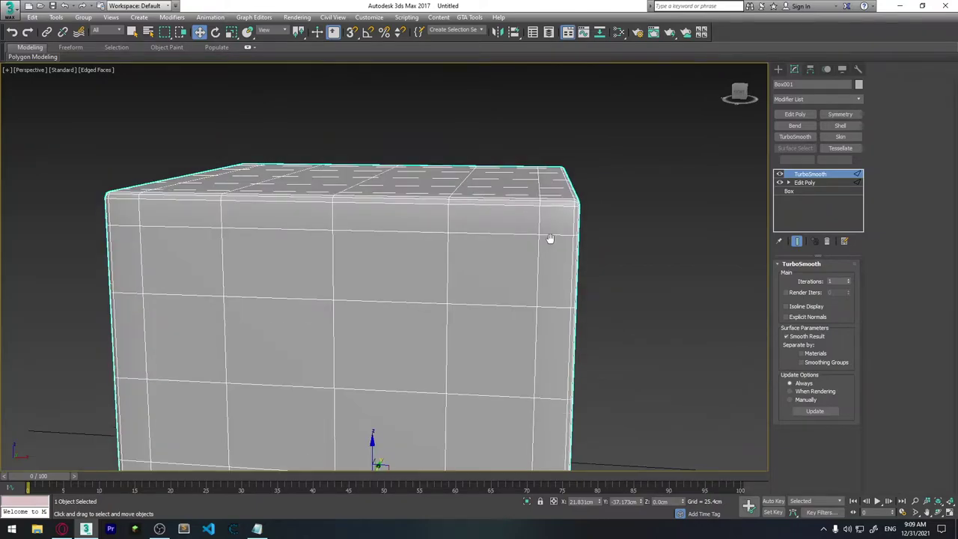
pyautogui.scroll(-2, 549, 240)
pyautogui.click(641, 223)
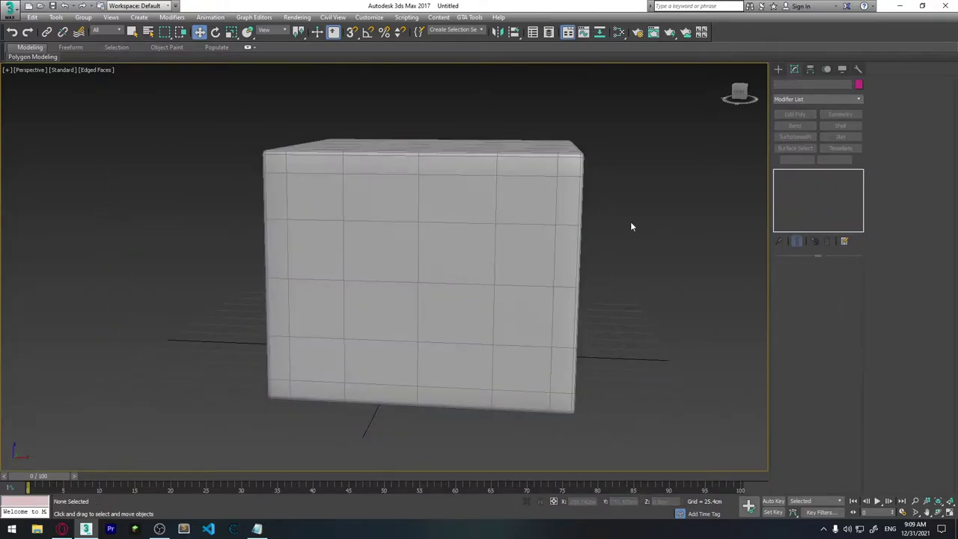
pyautogui.hotkey('ctrl', 'z')
pyautogui.hotkey('ctrl', 'z')
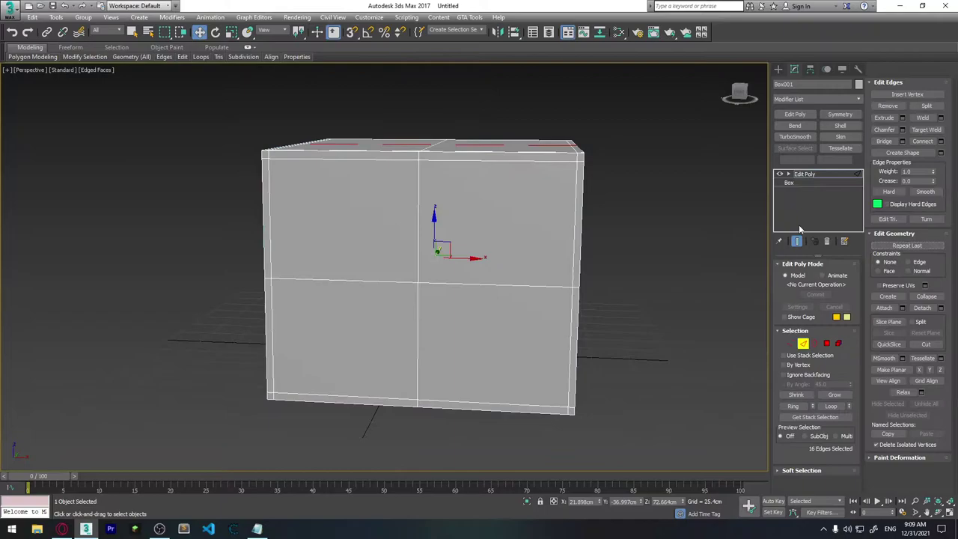
pyautogui.hotkey('ctrl', 'z')
pyautogui.moveTo(585, 263)
pyautogui.keyDown('alt'); pyautogui.mouseDown(button='middle')
pyautogui.moveTo(427, 267)
pyautogui.moveTo(403, 241)
pyautogui.moveTo(457, 252)
pyautogui.moveTo(447, 258)
pyautogui.mouseUp(button='middle'); pyautogui.keyUp('alt')
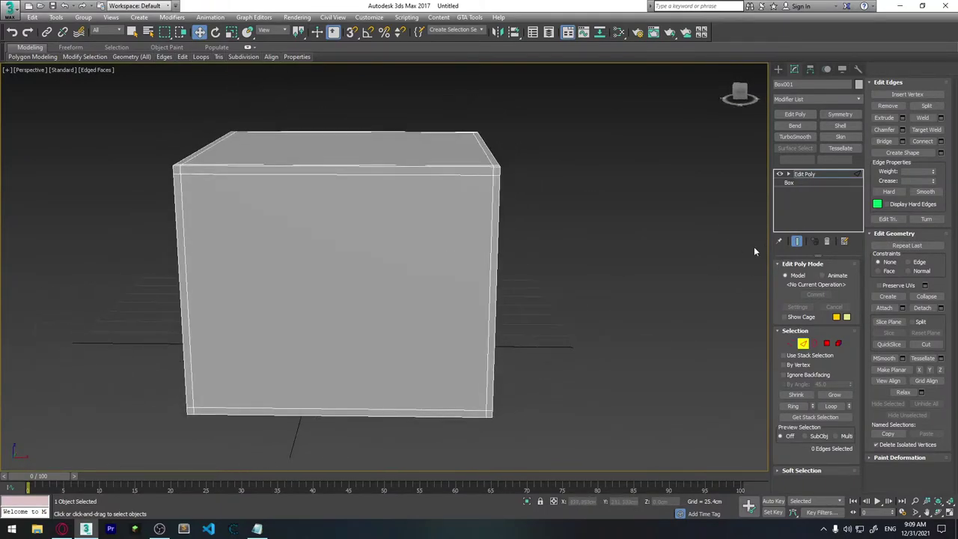
# Shift-drag a copy of the box to sit beside the original.
pyautogui.click(802, 343)
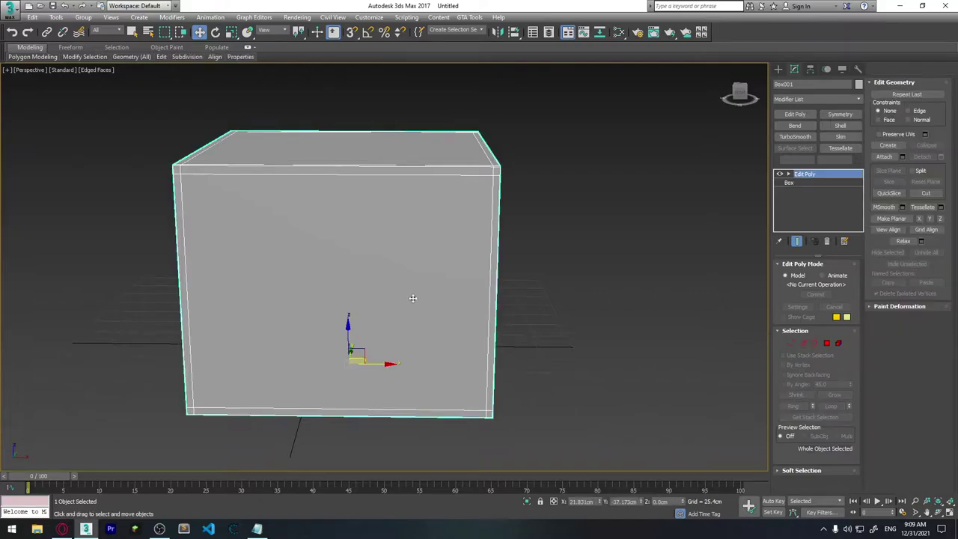
pyautogui.moveTo(412, 297); pyautogui.dragTo(449, 293, button='middle')
pyautogui.keyDown('shift'); pyautogui.moveTo(409, 351); pyautogui.dragTo(128, 351); pyautogui.keyUp('shift')
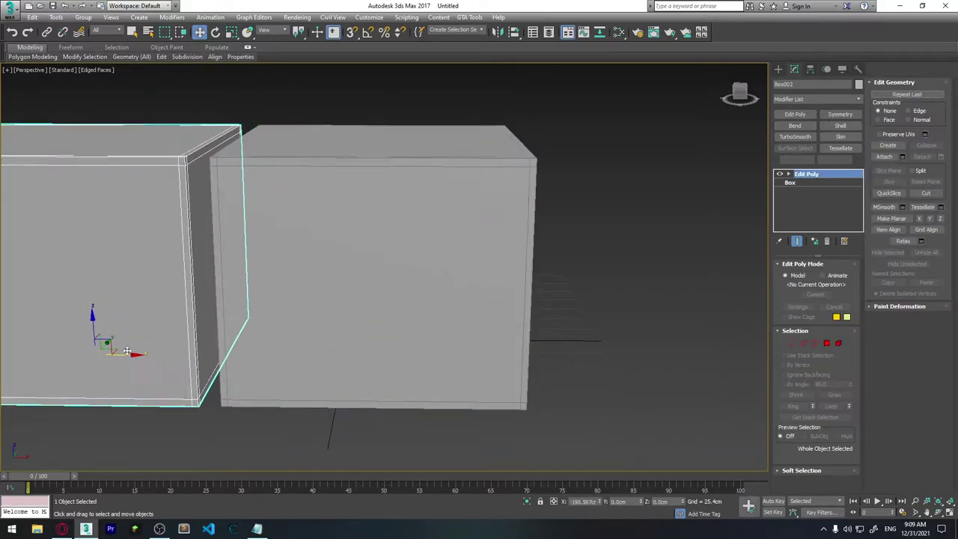
pyautogui.click(478, 306)
pyautogui.scroll(-3, 439, 302)
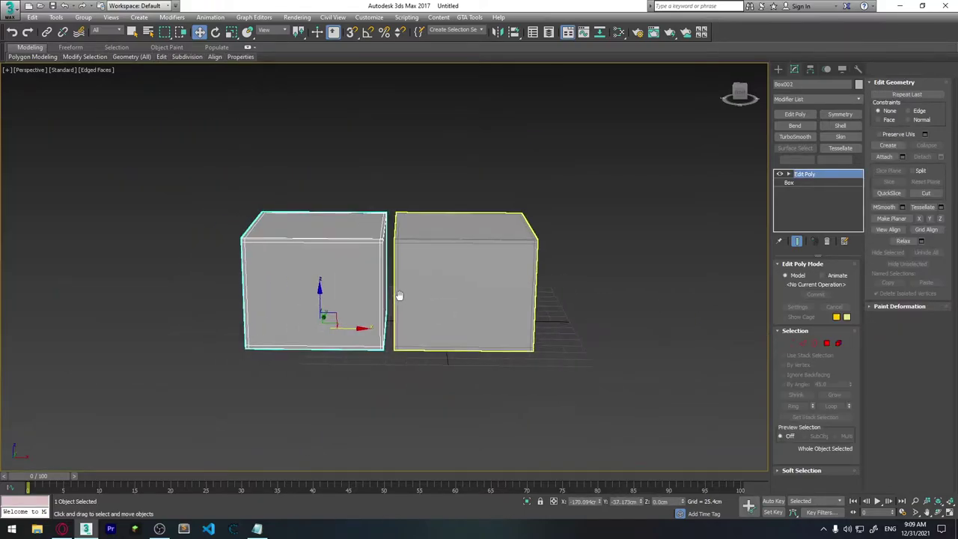
pyautogui.scroll(3, 399, 295)
# Cut vertical and horizontal edge loops through Box001 in Edge mode.
pyautogui.click(521, 300)
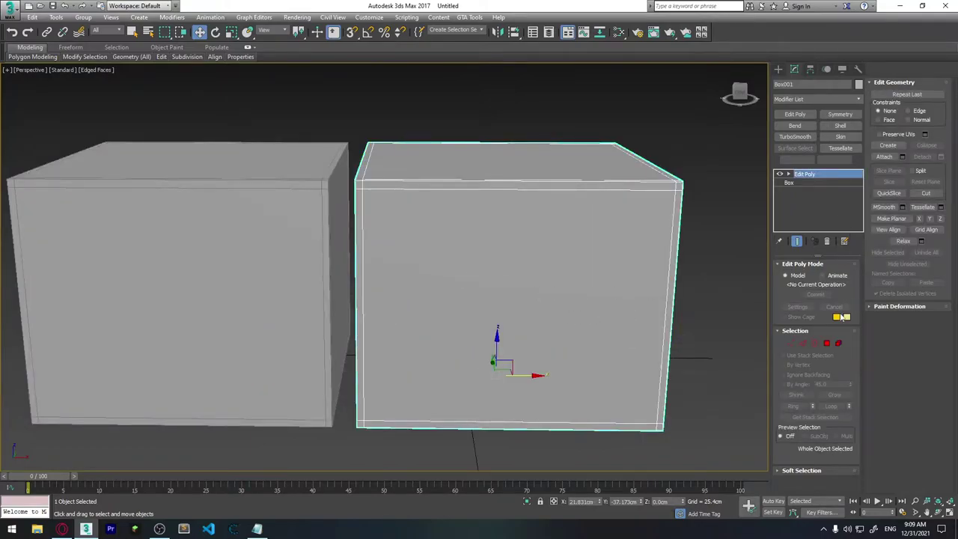
pyautogui.press('2')
pyautogui.hotkey('alt', 'c')
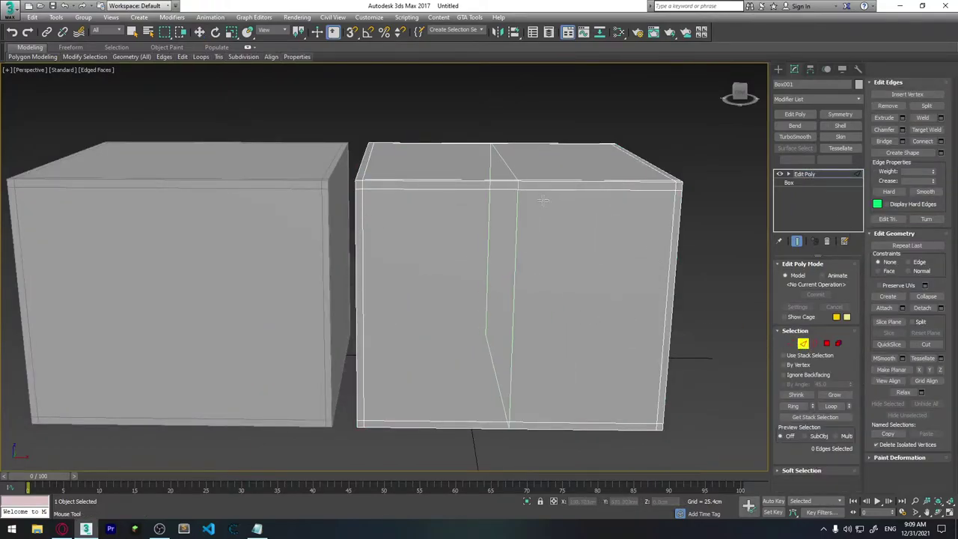
pyautogui.click(530, 199)
pyautogui.click(510, 309)
pyautogui.moveTo(510, 309)
pyautogui.keyDown('alt'); pyautogui.mouseDown(button='middle')
pyautogui.moveTo(486, 284)
pyautogui.moveTo(505, 142)
pyautogui.mouseUp(button='middle'); pyautogui.keyUp('alt')
pyautogui.scroll(-3, 486, 284)
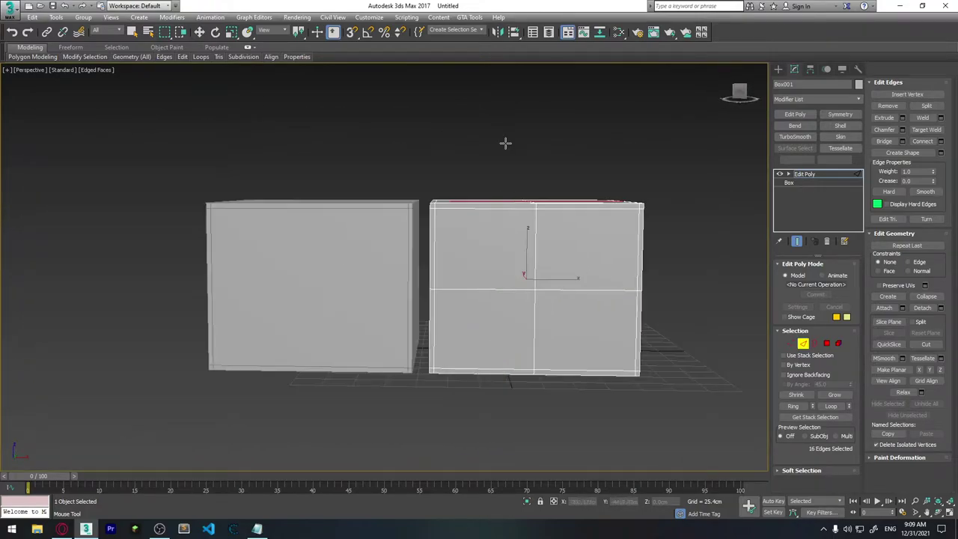
# Apply TurboSmooth to both the original box and its copy.
pyautogui.click(795, 136)
pyautogui.click(404, 241)
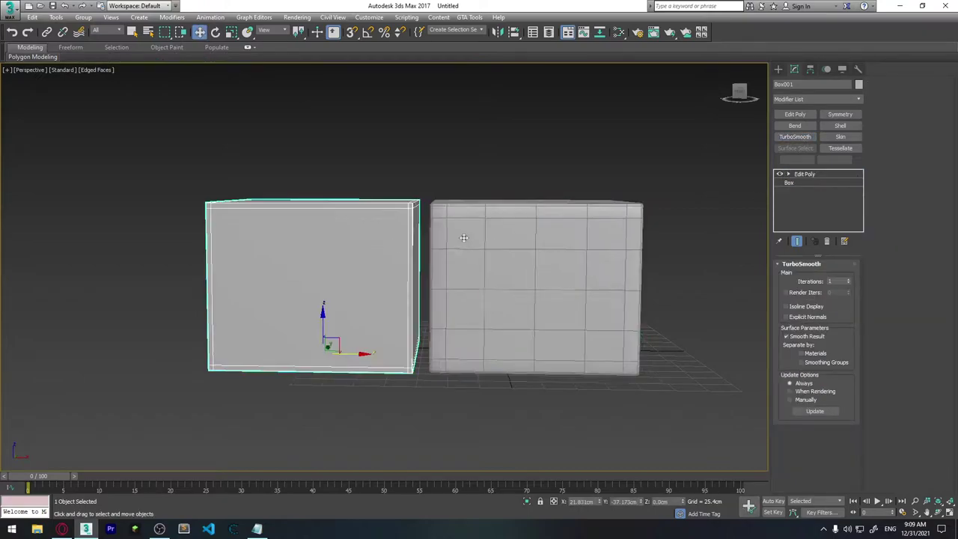
pyautogui.click(795, 136)
pyautogui.click(588, 152)
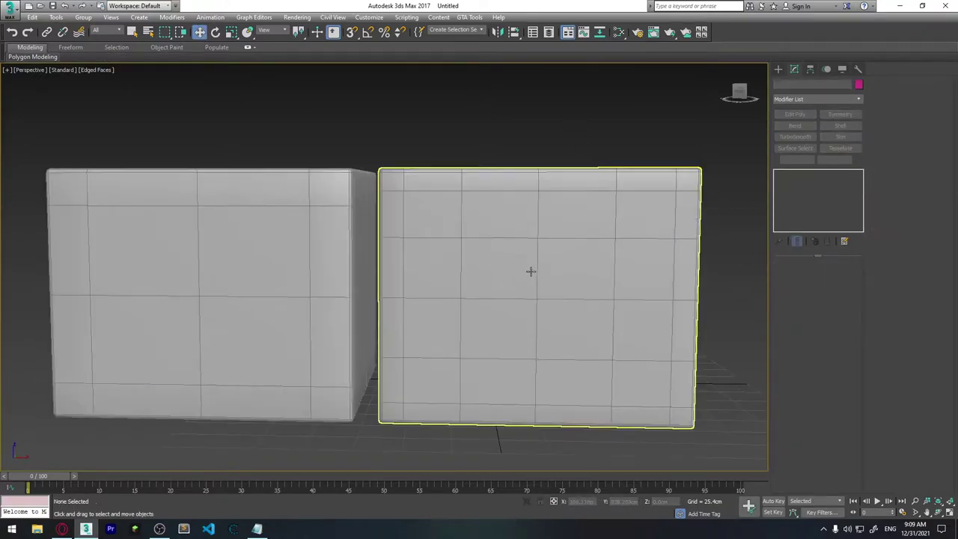
# Inspect both smoothed boxes from several angles, then reselect Box001.
pyautogui.scroll(3, 531, 276)
pyautogui.scroll(2, 567, 306)
pyautogui.moveTo(613, 310); pyautogui.dragTo(527, 255, button='middle')
pyautogui.scroll(-1, 638, 254)
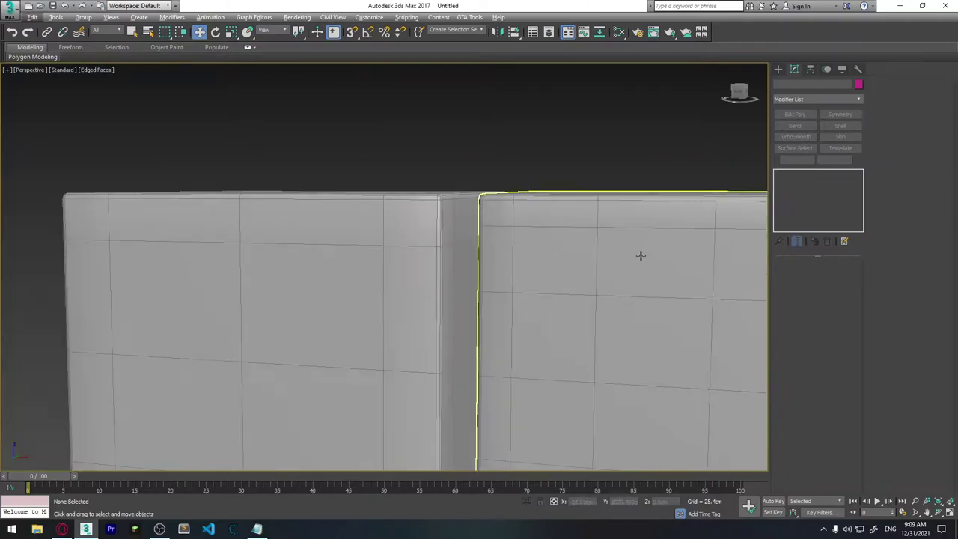
pyautogui.scroll(1, 571, 250)
pyautogui.scroll(-3, 573, 262)
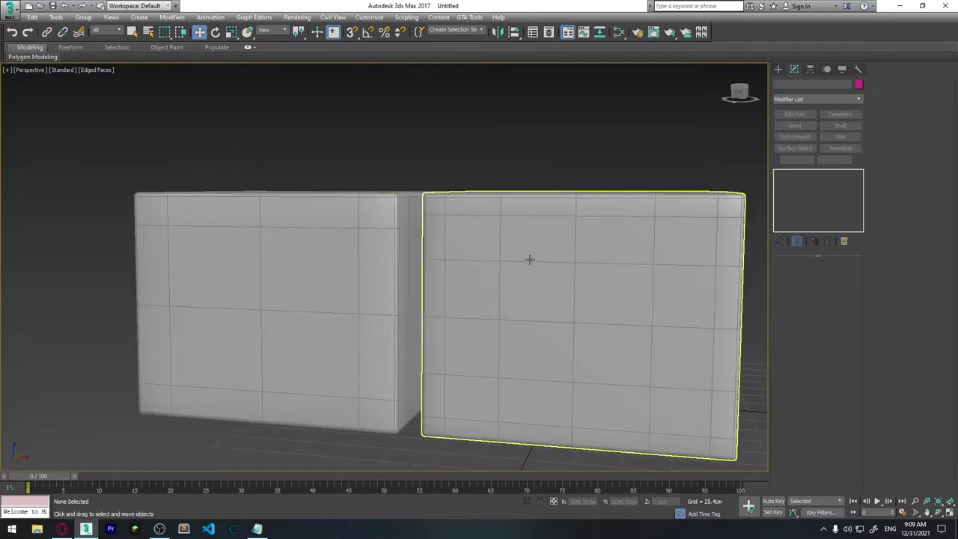
pyautogui.scroll(3, 467, 202)
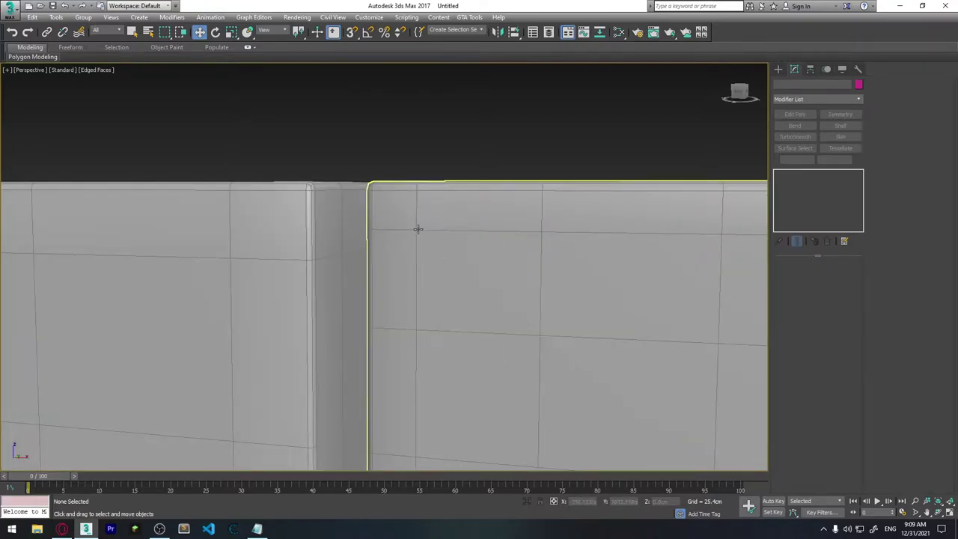
pyautogui.scroll(-2, 439, 251)
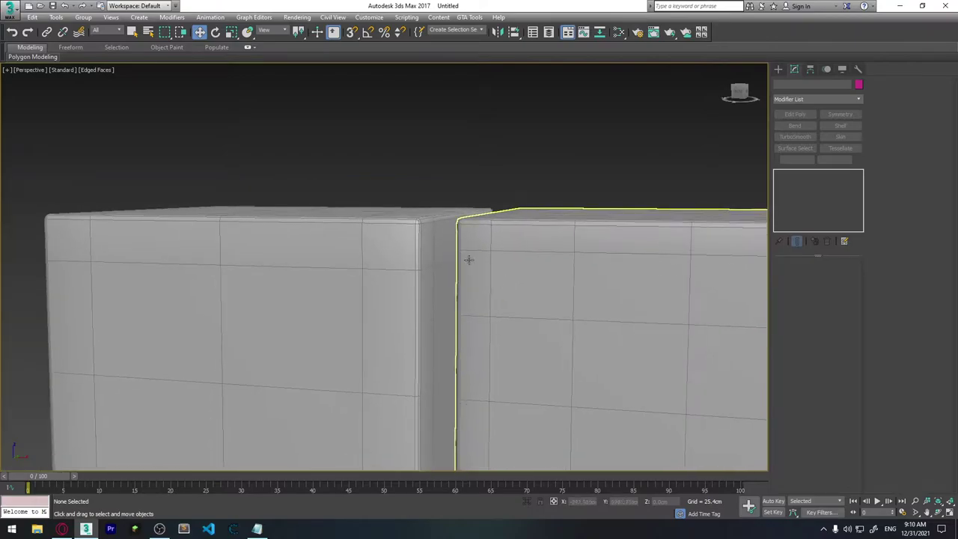
pyautogui.moveTo(679, 266); pyautogui.dragTo(473, 246, button='middle')
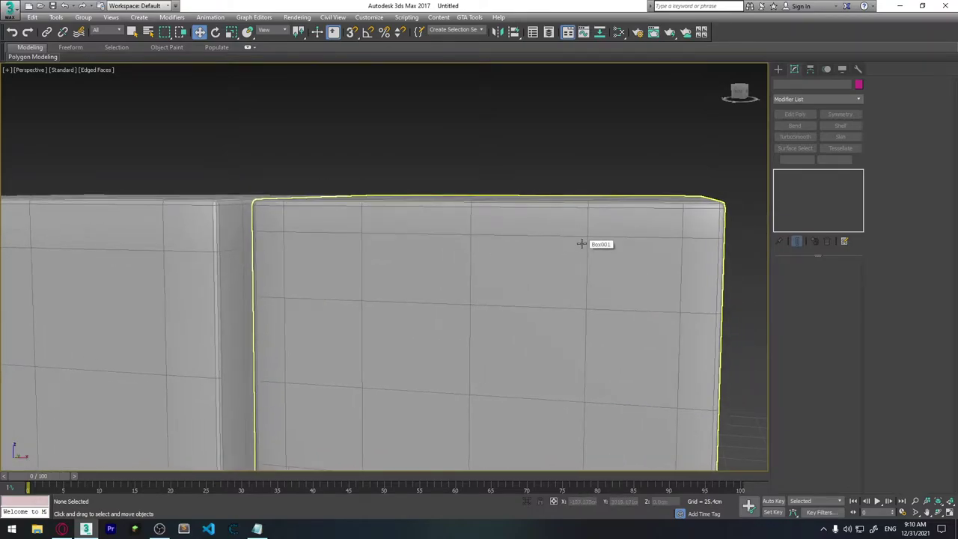
pyautogui.scroll(-2, 517, 257)
pyautogui.scroll(-1, 517, 257)
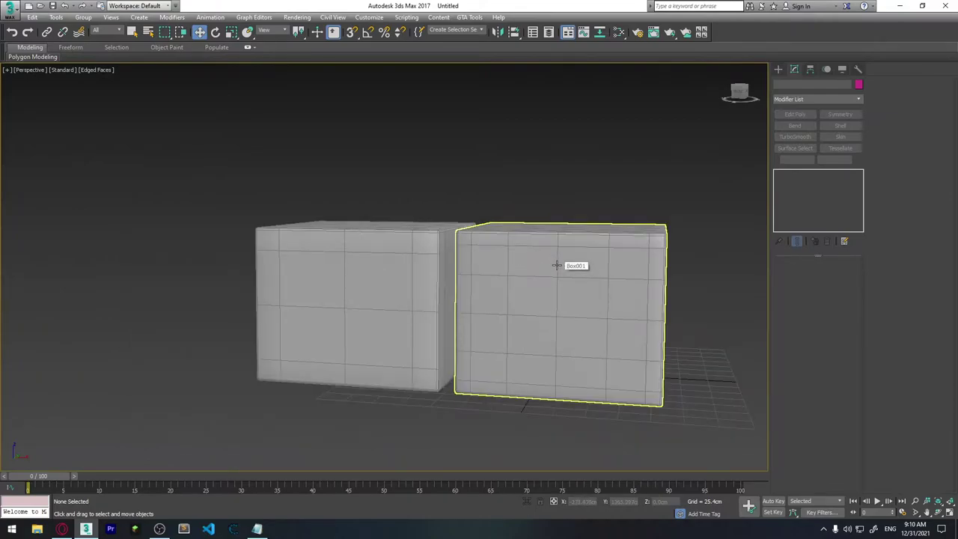
pyautogui.scroll(4, 515, 236)
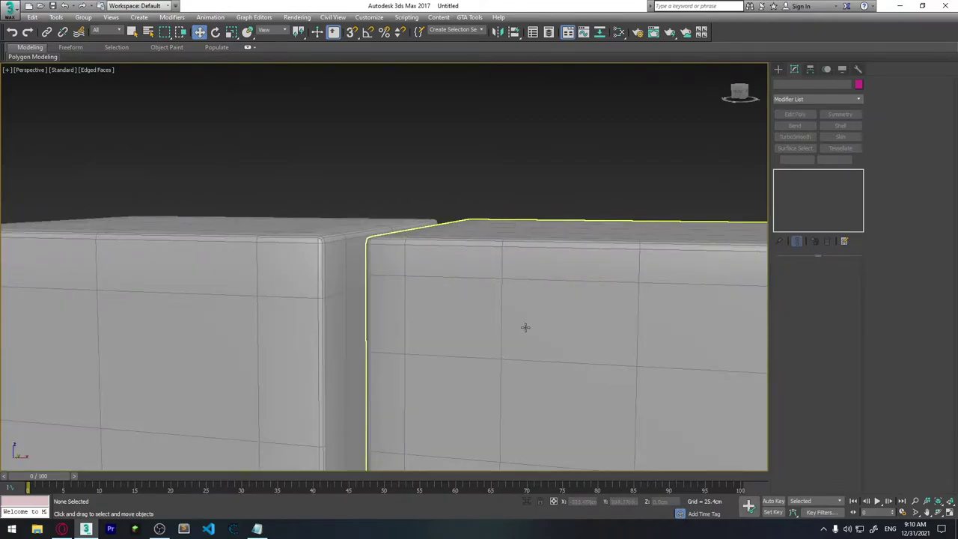
pyautogui.scroll(-3, 525, 327)
pyautogui.keyDown('alt'); pyautogui.moveTo(525, 327); pyautogui.dragTo(520, 291, button='middle'); pyautogui.keyUp('alt')
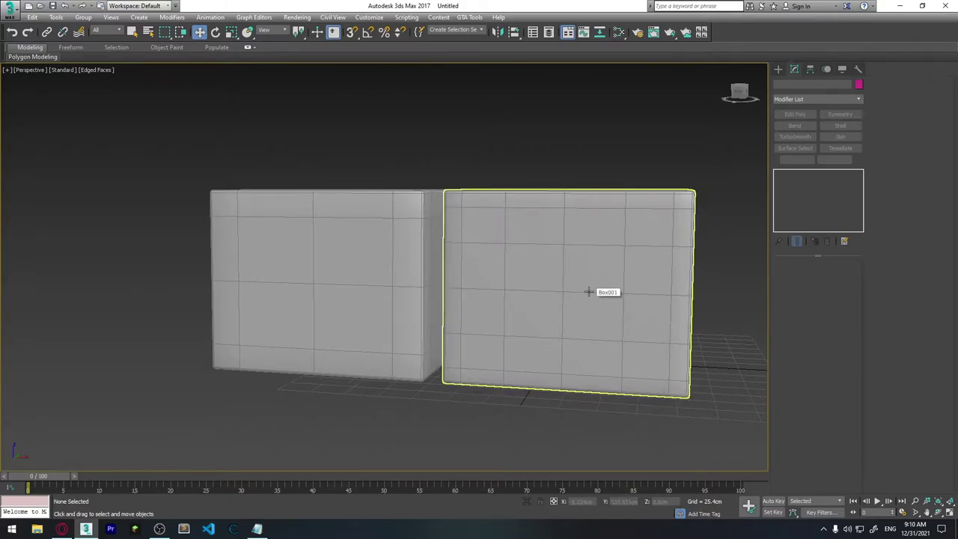
pyautogui.click(588, 291)
# Disable Box001's TurboSmooth, clear its edge selection, and exit Edge mode.
pyautogui.click(779, 174)
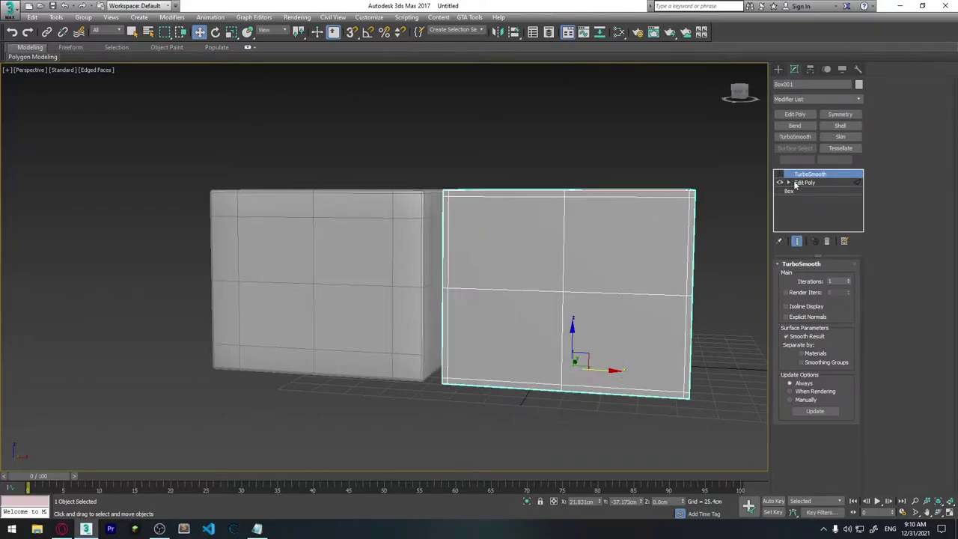
pyautogui.click(804, 183)
pyautogui.click(342, 251)
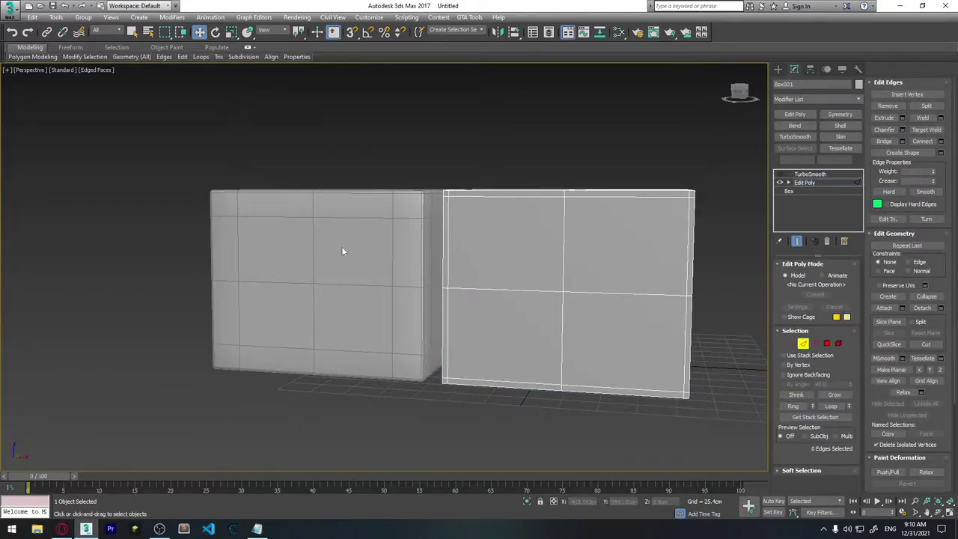
pyautogui.click(803, 343)
# Delete the copied box, then reselect Box001 and frame it in the view.
pyautogui.click(322, 285)
pyautogui.press('Delete')
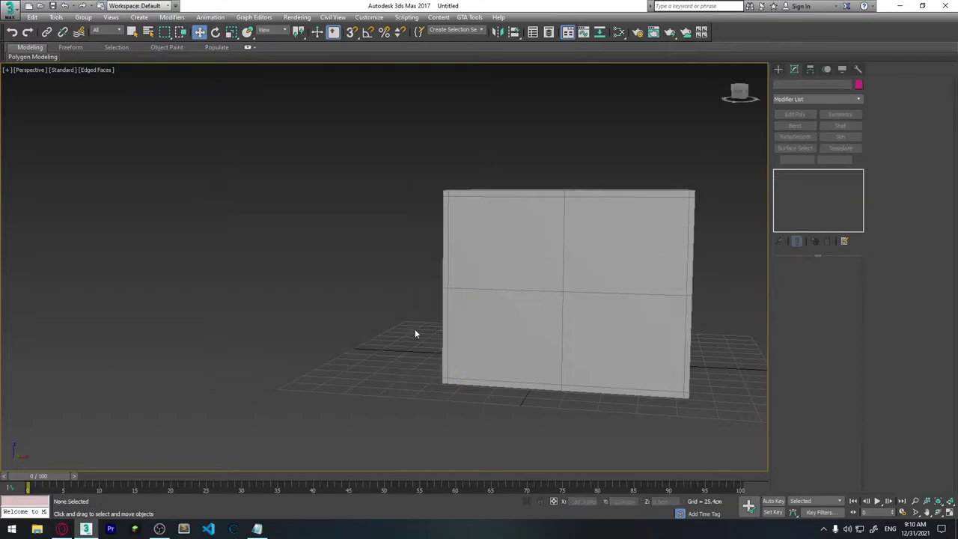
pyautogui.click(605, 295)
pyautogui.press('z')
# Orbit around Box001 to inspect it, then return to its Edit Poly level.
pyautogui.keyDown('alt'); pyautogui.moveTo(606, 294); pyautogui.dragTo(480, 341, button='middle'); pyautogui.keyUp('alt')
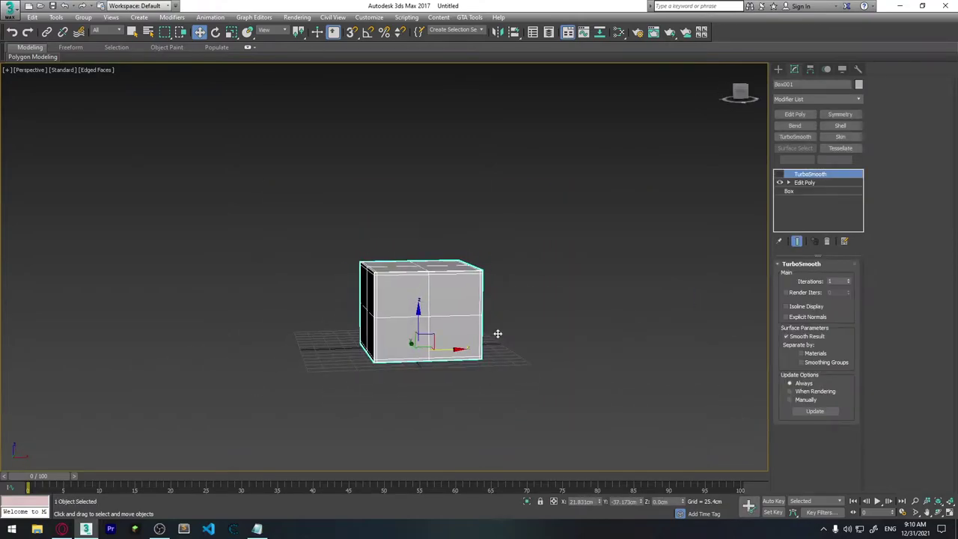
pyautogui.scroll(2, 480, 341)
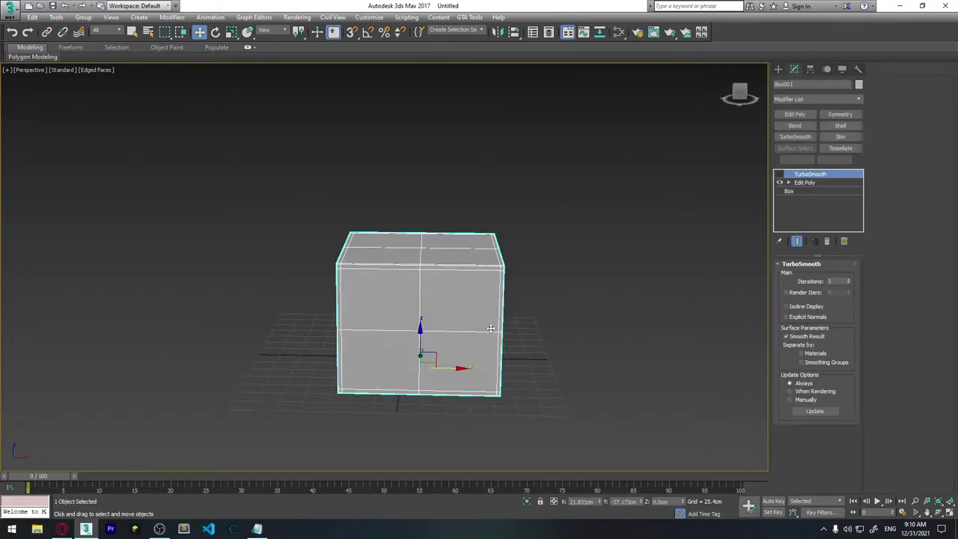
pyautogui.moveTo(498, 331)
pyautogui.keyDown('alt'); pyautogui.mouseDown(button='middle')
pyautogui.moveTo(479, 312)
pyautogui.moveTo(506, 322)
pyautogui.moveTo(487, 349)
pyautogui.moveTo(389, 324)
pyautogui.mouseUp(button='middle'); pyautogui.keyUp('alt')
pyautogui.moveTo(460, 356)
pyautogui.keyDown('alt'); pyautogui.mouseDown(button='middle')
pyautogui.moveTo(483, 342)
pyautogui.moveTo(376, 345)
pyautogui.mouseUp(button='middle'); pyautogui.keyUp('alt')
pyautogui.scroll(5, 376, 346)
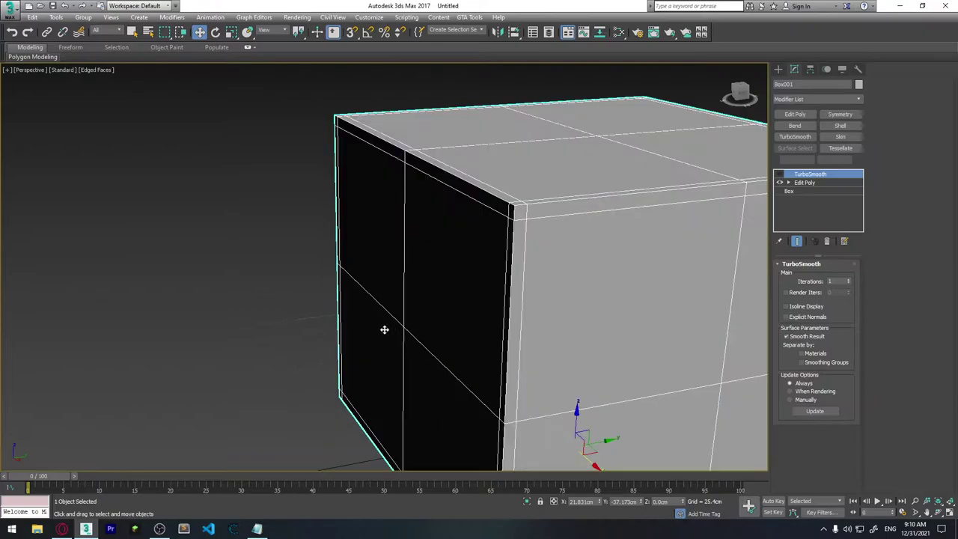
pyautogui.moveTo(473, 322)
pyautogui.keyDown('alt'); pyautogui.mouseDown(button='middle')
pyautogui.moveTo(543, 367)
pyautogui.moveTo(477, 310)
pyautogui.mouseUp(button='middle'); pyautogui.keyUp('alt')
pyautogui.scroll(-5, 520, 342)
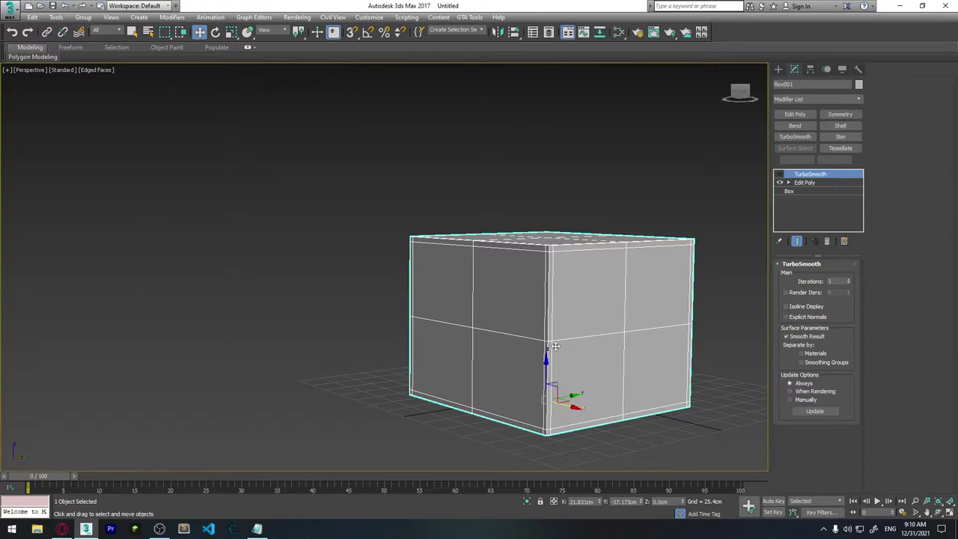
pyautogui.moveTo(554, 346)
pyautogui.keyDown('alt'); pyautogui.mouseDown(button='middle')
pyautogui.moveTo(508, 344)
pyautogui.moveTo(581, 304)
pyautogui.mouseUp(button='middle'); pyautogui.keyUp('alt')
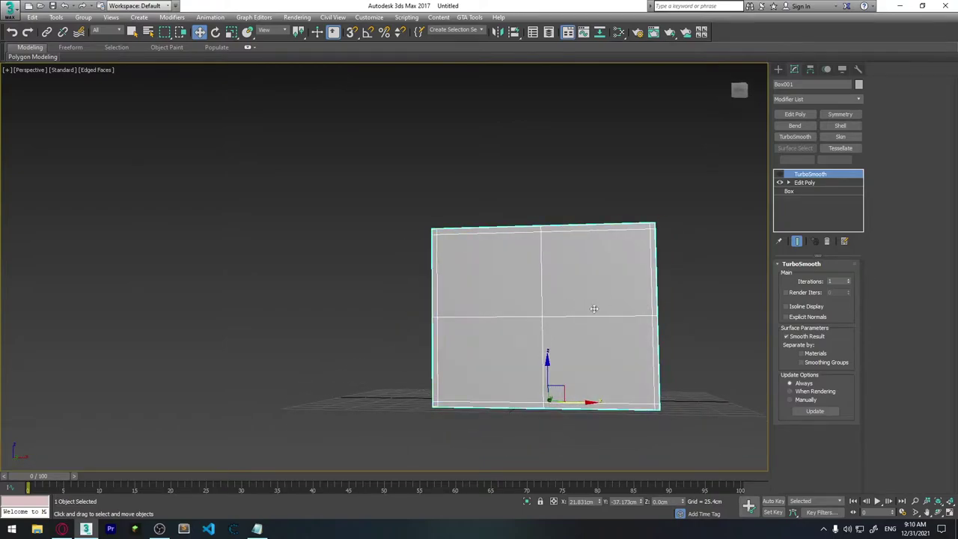
pyautogui.click(811, 183)
# Select the box's four front polygons in Polygon mode.
pyautogui.click(826, 343)
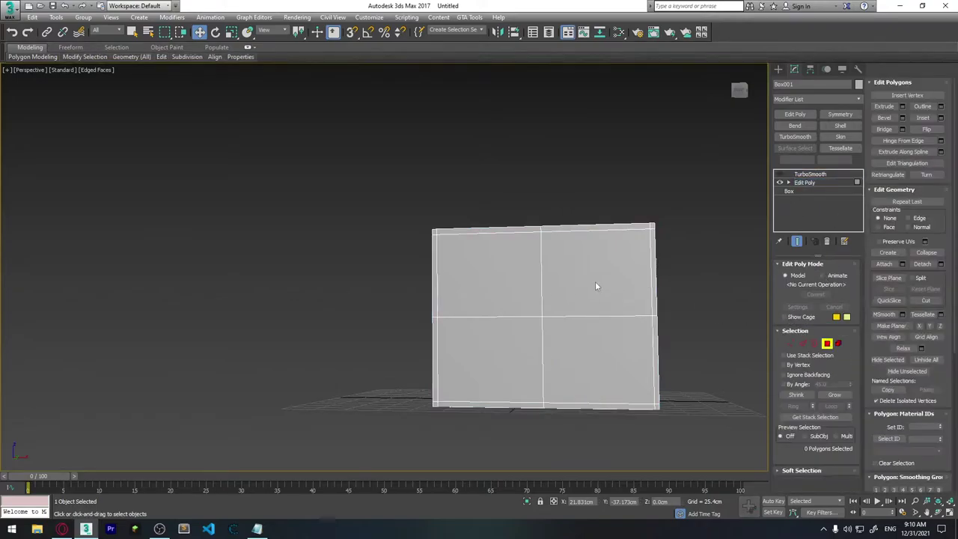
pyautogui.click(595, 281)
pyautogui.keyDown('ctrl'); pyautogui.click(511, 289); pyautogui.keyUp('ctrl')
pyautogui.keyDown('ctrl'); pyautogui.click(524, 351); pyautogui.keyUp('ctrl')
pyautogui.keyDown('ctrl'); pyautogui.click(640, 331); pyautogui.keyUp('ctrl')
pyautogui.moveTo(639, 331)
pyautogui.keyDown('alt'); pyautogui.mouseDown(button='middle')
pyautogui.moveTo(586, 331)
pyautogui.moveTo(627, 338)
pyautogui.moveTo(628, 330)
pyautogui.mouseUp(button='middle'); pyautogui.keyUp('alt')
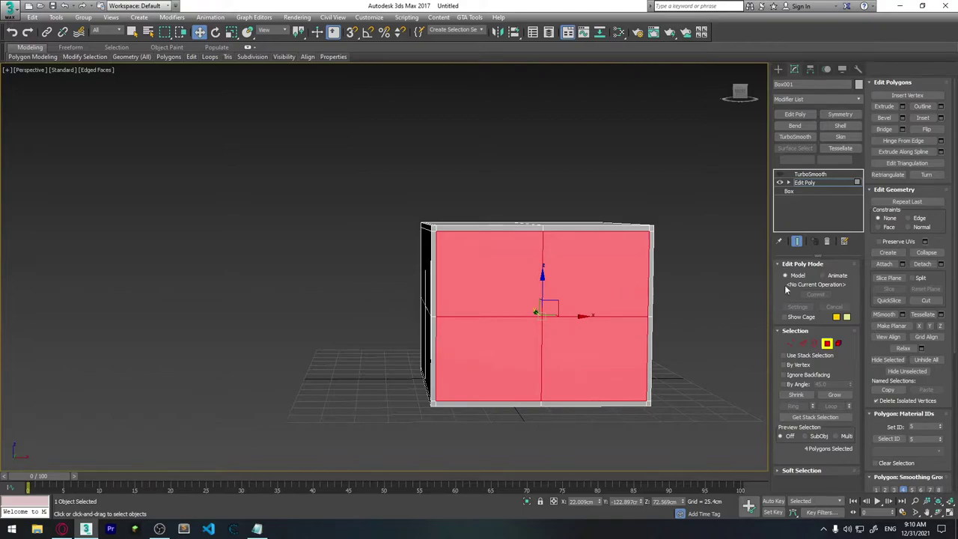
# Inset the four front polygons and scale the inner ones down toward the centre.
pyautogui.click(940, 118)
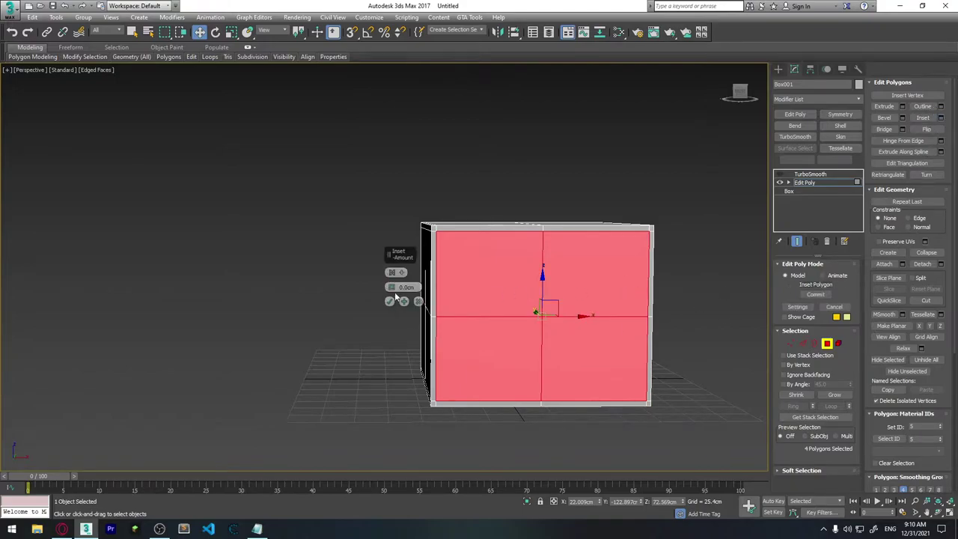
pyautogui.moveTo(390, 286); pyautogui.dragTo(404, 259)
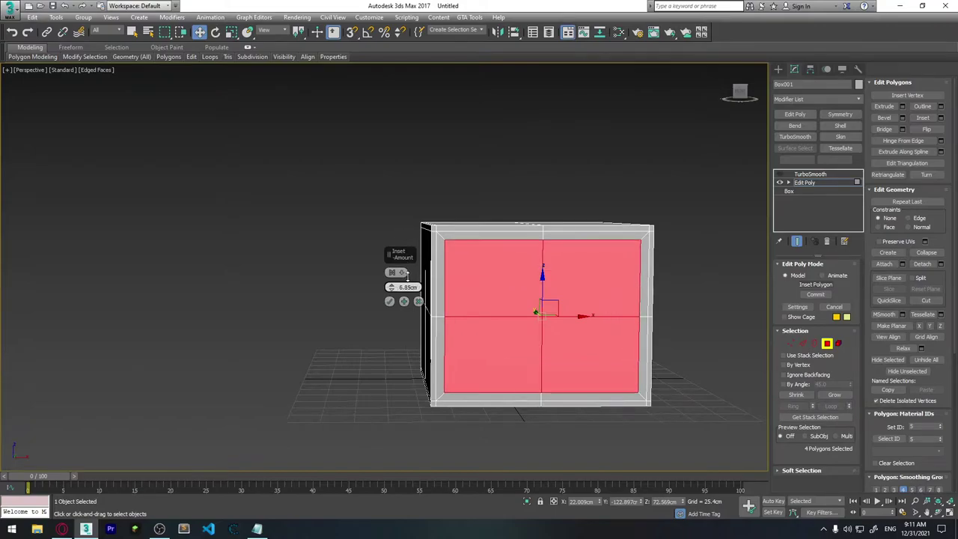
pyautogui.click(389, 301)
pyautogui.press('r')
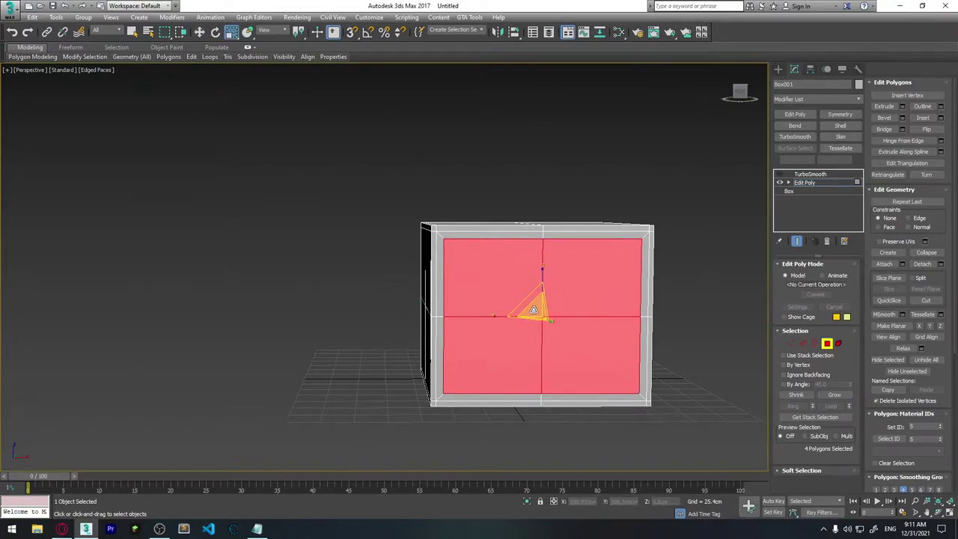
pyautogui.moveTo(533, 311); pyautogui.dragTo(549, 335)
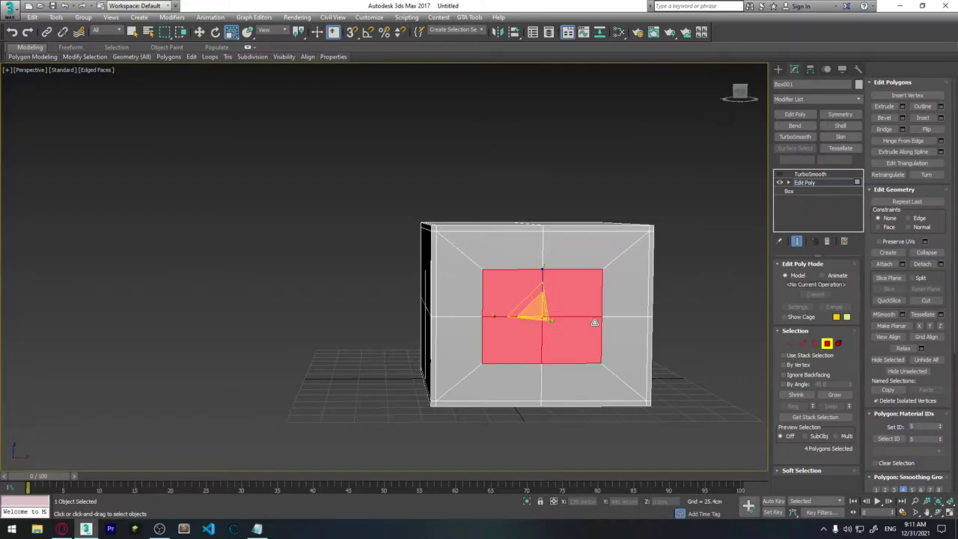
pyautogui.keyDown('alt'); pyautogui.moveTo(608, 331); pyautogui.dragTo(626, 331, button='middle'); pyautogui.keyUp('alt')
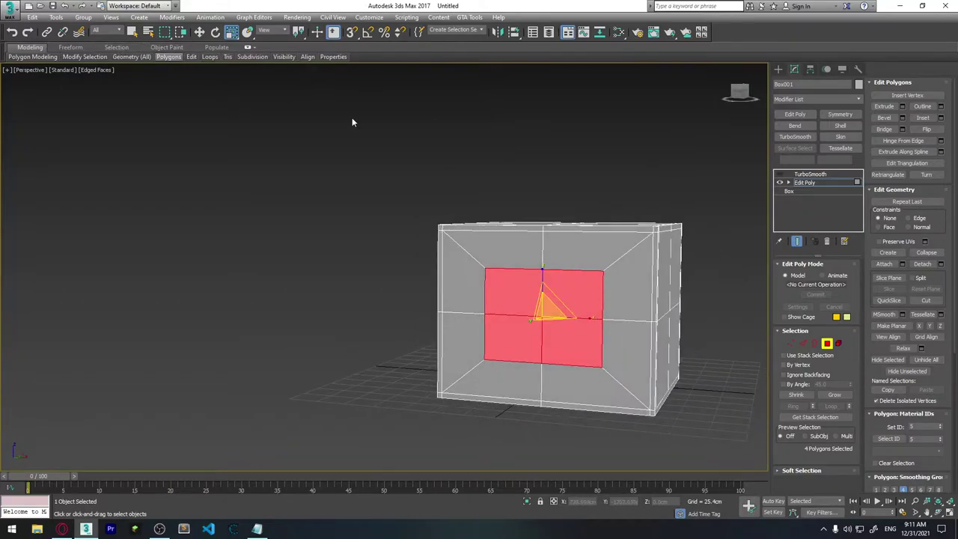
pyautogui.moveTo(169, 57)
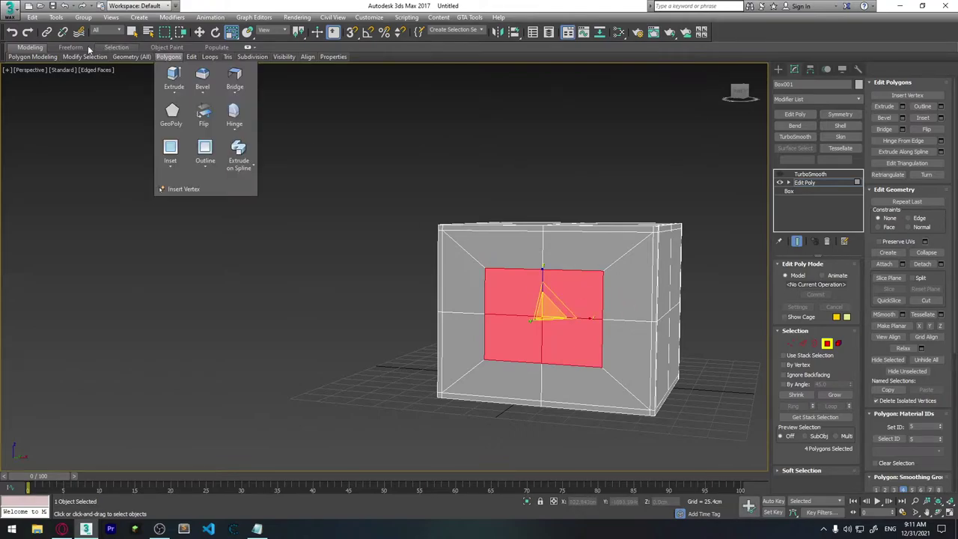
# Even out the inner front polygons with GeoPoly and clear the selection.
pyautogui.doubleClick(30, 47)
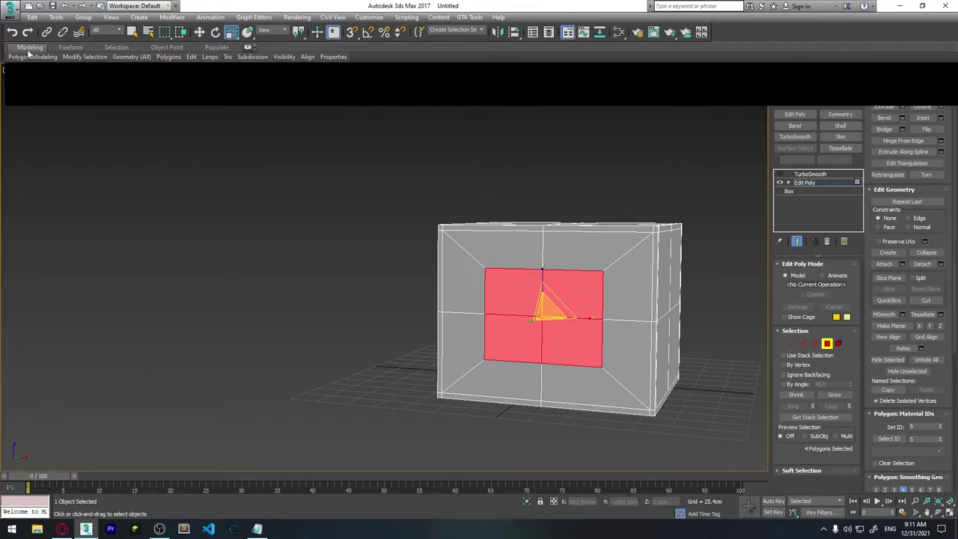
pyautogui.click(379, 75)
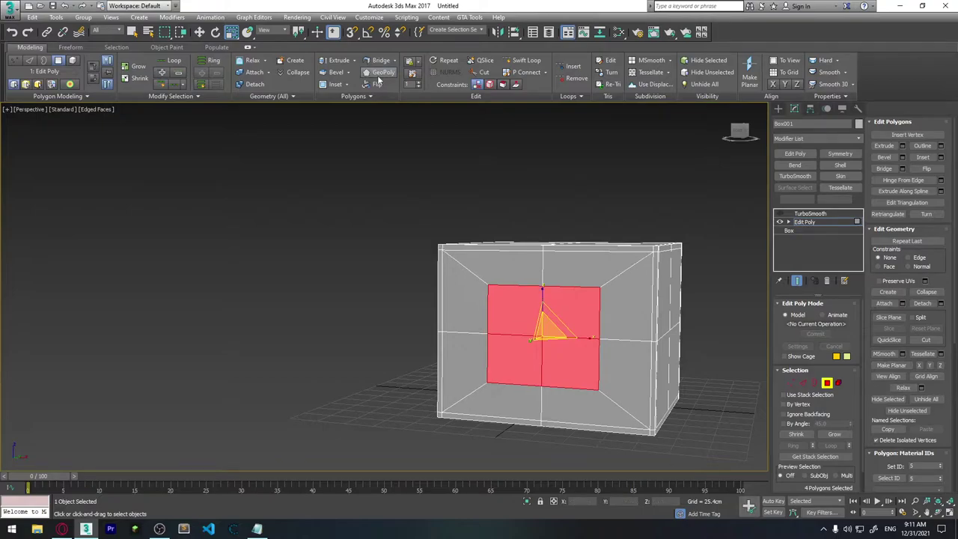
pyautogui.click(653, 182)
pyautogui.moveTo(582, 352)
pyautogui.keyDown('alt'); pyautogui.mouseDown(button='middle')
pyautogui.moveTo(624, 342)
pyautogui.moveTo(599, 346)
pyautogui.mouseUp(button='middle'); pyautogui.keyUp('alt')
pyautogui.scroll(2, 606, 353)
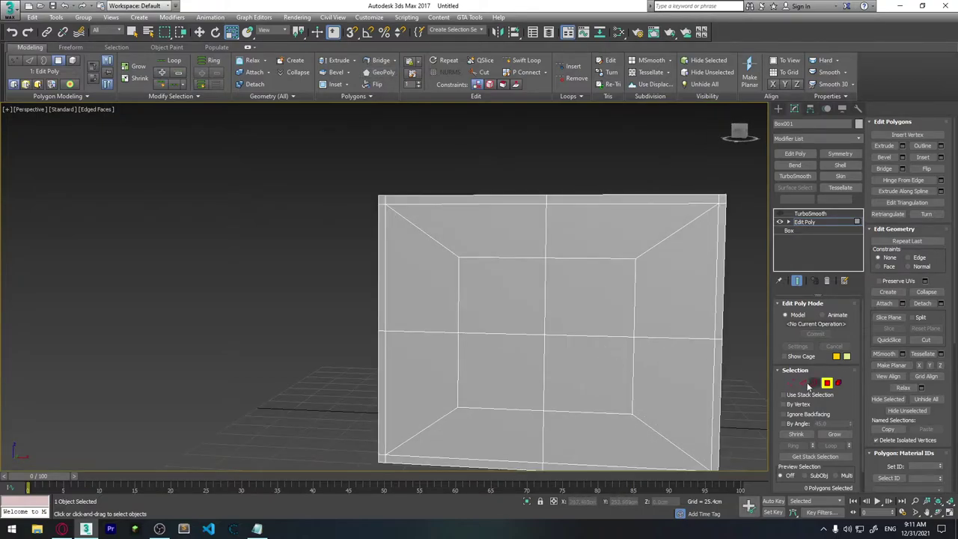
# Connect the inner square's four corner vertices with diagonal edges.
pyautogui.click(790, 386)
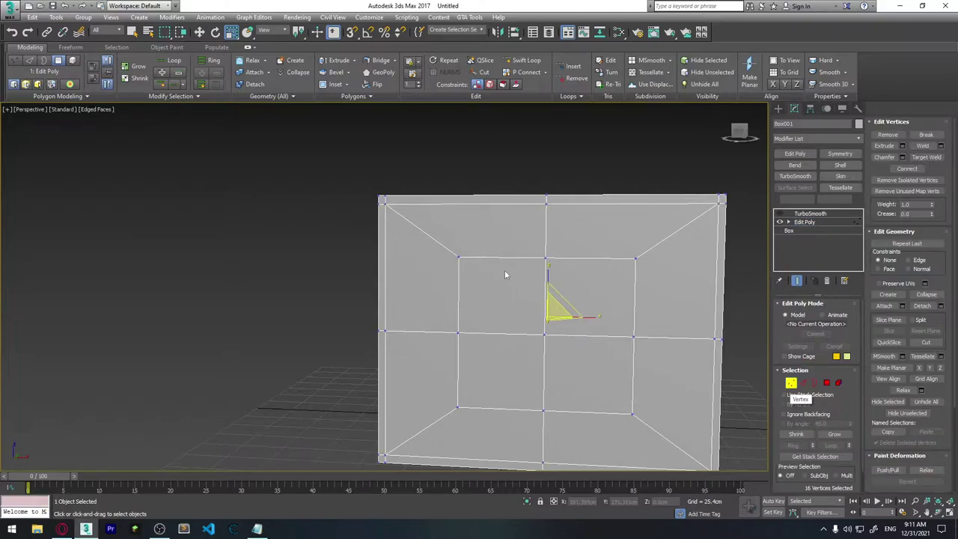
pyautogui.click(457, 257)
pyautogui.keyDown('ctrl'); pyautogui.click(635, 258); pyautogui.keyUp('ctrl')
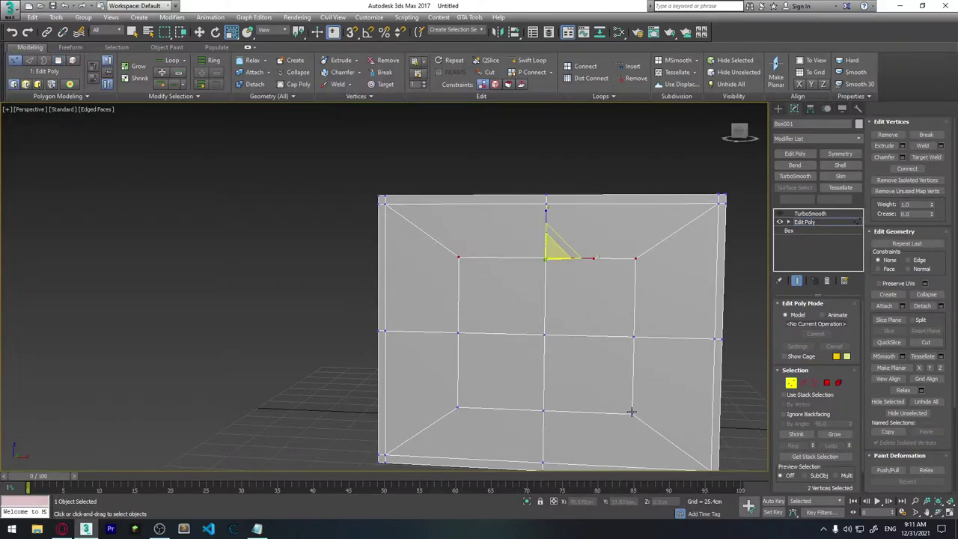
pyautogui.keyDown('ctrl'); pyautogui.click(631, 412); pyautogui.keyUp('ctrl')
pyautogui.keyDown('ctrl'); pyautogui.click(459, 409); pyautogui.keyUp('ctrl')
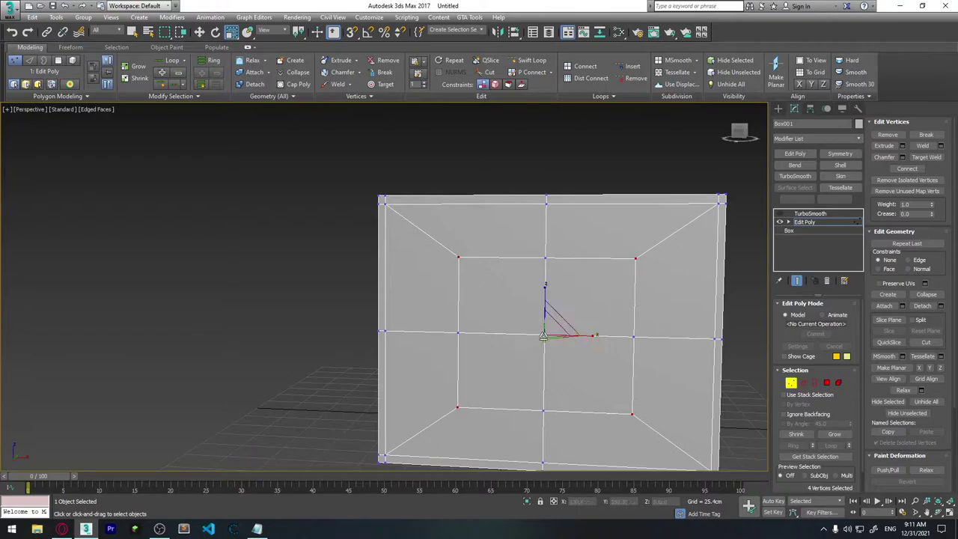
pyautogui.click(908, 169)
# Chamfer the centre vertex by 34.522cm into an octagon.
pyautogui.click(545, 338)
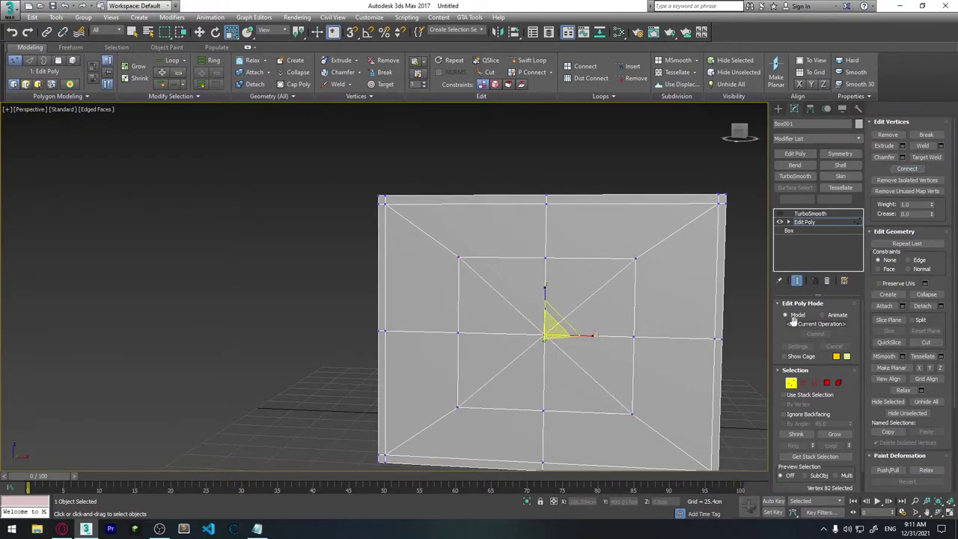
pyautogui.click(901, 157)
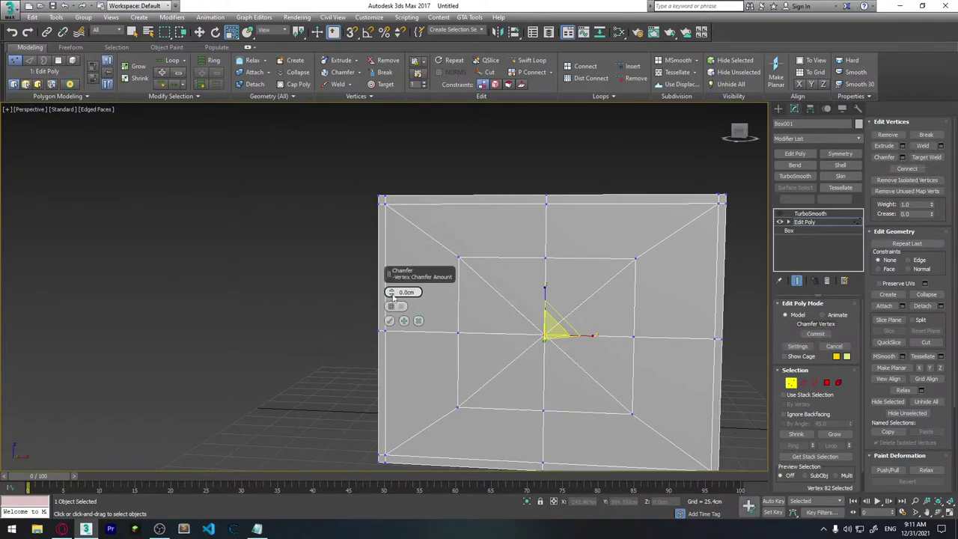
pyautogui.moveTo(390, 292); pyautogui.dragTo(404, 231)
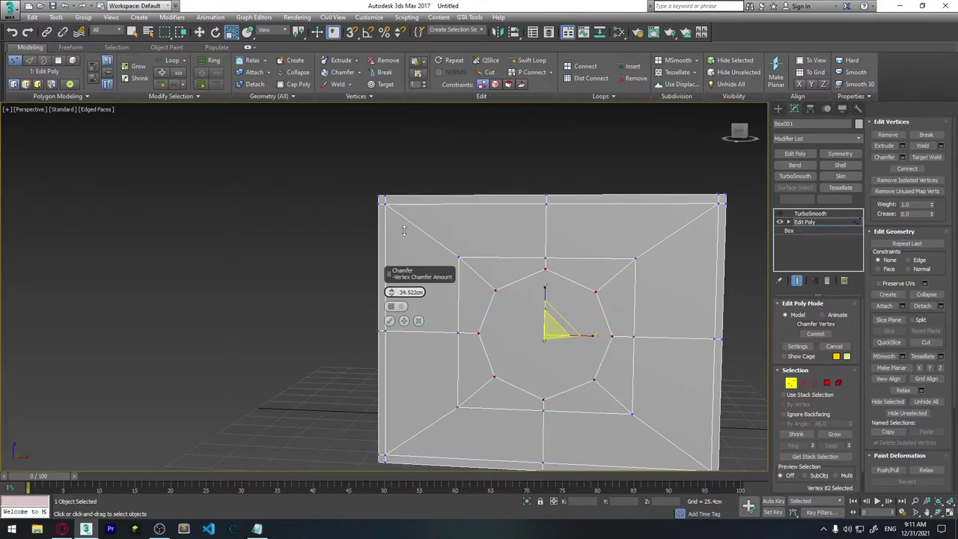
pyautogui.click(389, 320)
pyautogui.moveTo(507, 349)
pyautogui.keyDown('alt'); pyautogui.mouseDown(button='middle')
pyautogui.moveTo(605, 320)
pyautogui.moveTo(609, 359)
pyautogui.mouseUp(button='middle'); pyautogui.keyUp('alt')
pyautogui.scroll(2, 610, 359)
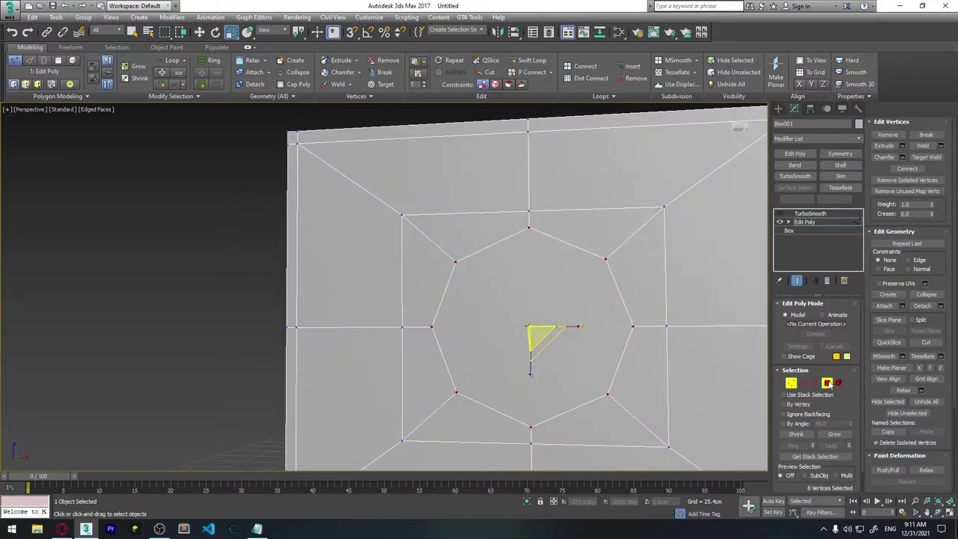
# Select the central octagon polygon and inset it to give it a border.
pyautogui.click(826, 382)
pyautogui.click(556, 306)
pyautogui.moveTo(555, 306)
pyautogui.keyDown('alt'); pyautogui.mouseDown(button='middle')
pyautogui.moveTo(603, 349)
pyautogui.moveTo(586, 348)
pyautogui.mouseUp(button='middle'); pyautogui.keyUp('alt')
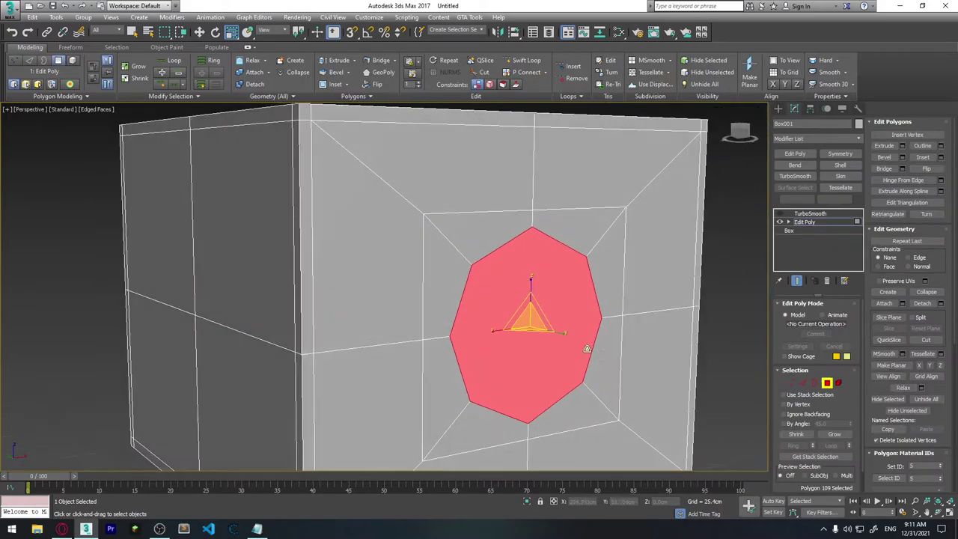
pyautogui.keyDown('alt'); pyautogui.moveTo(530, 311); pyautogui.dragTo(907, 159, button='middle'); pyautogui.keyUp('alt')
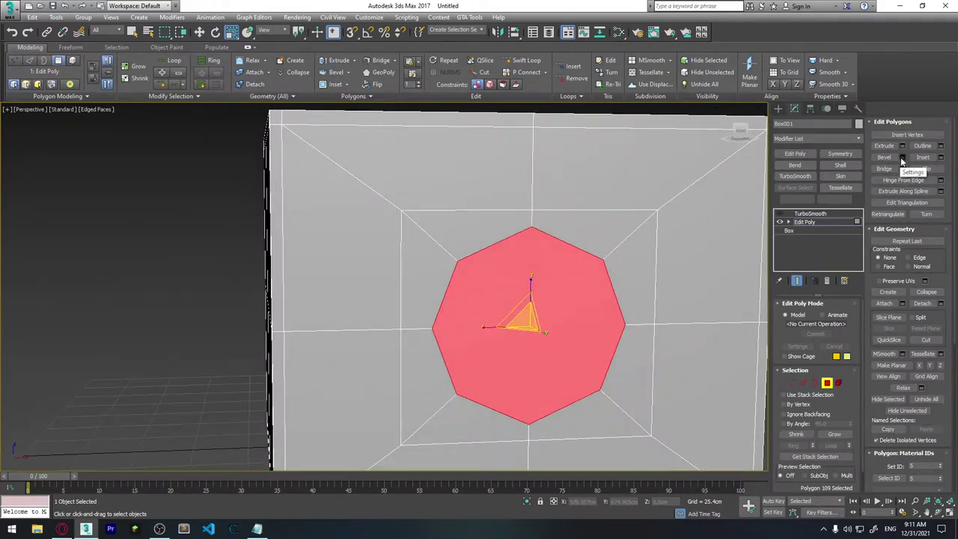
pyautogui.click(940, 158)
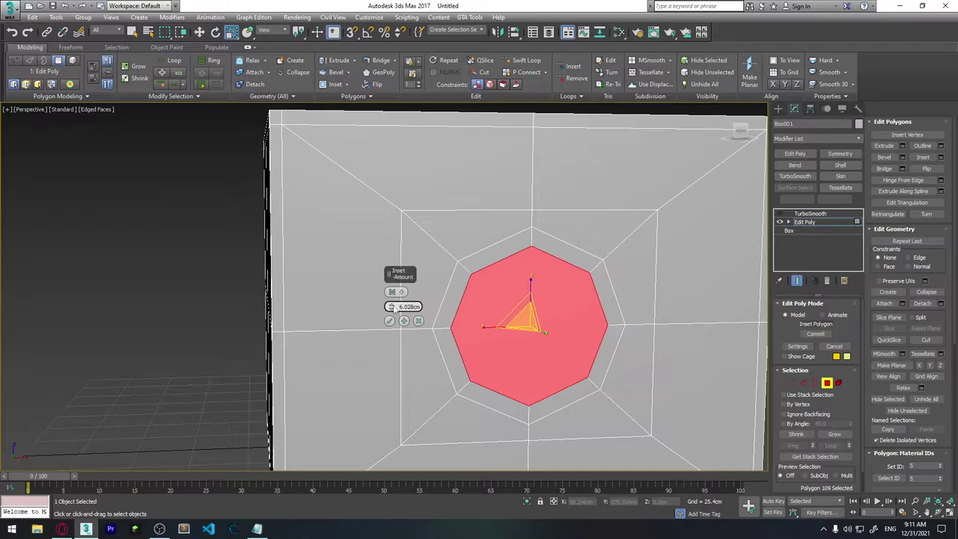
pyautogui.moveTo(390, 306); pyautogui.dragTo(391, 298)
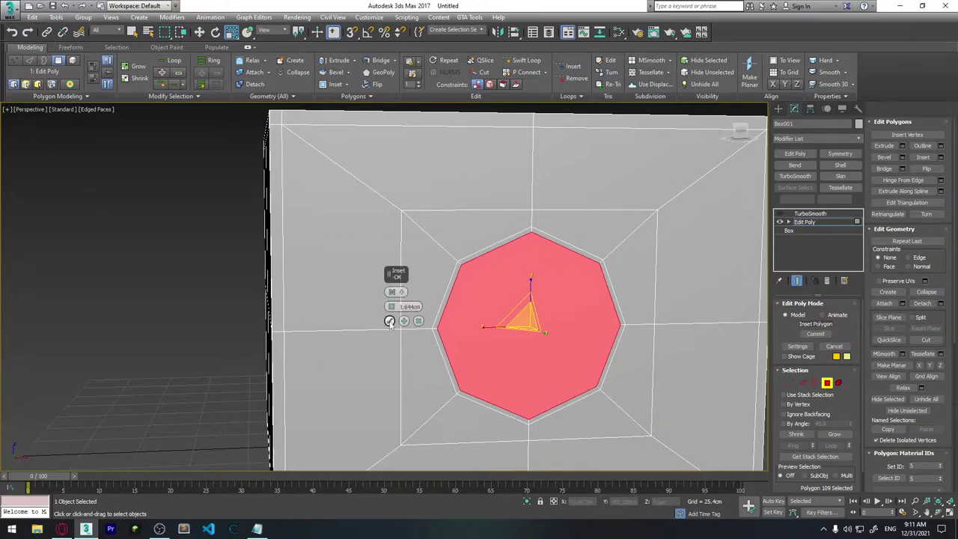
pyautogui.click(389, 320)
# Bevel the octagon inward twice, the second step with a -13.7cm outline.
pyautogui.keyDown('alt'); pyautogui.moveTo(599, 256); pyautogui.dragTo(626, 280, button='middle'); pyautogui.keyUp('alt')
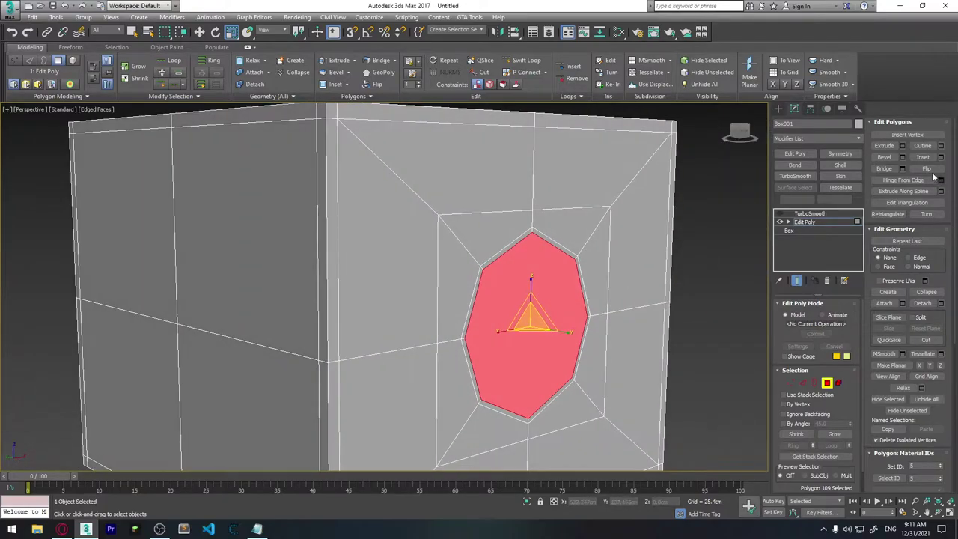
pyautogui.click(902, 157)
pyautogui.moveTo(390, 306); pyautogui.dragTo(390, 331)
pyautogui.click(389, 335)
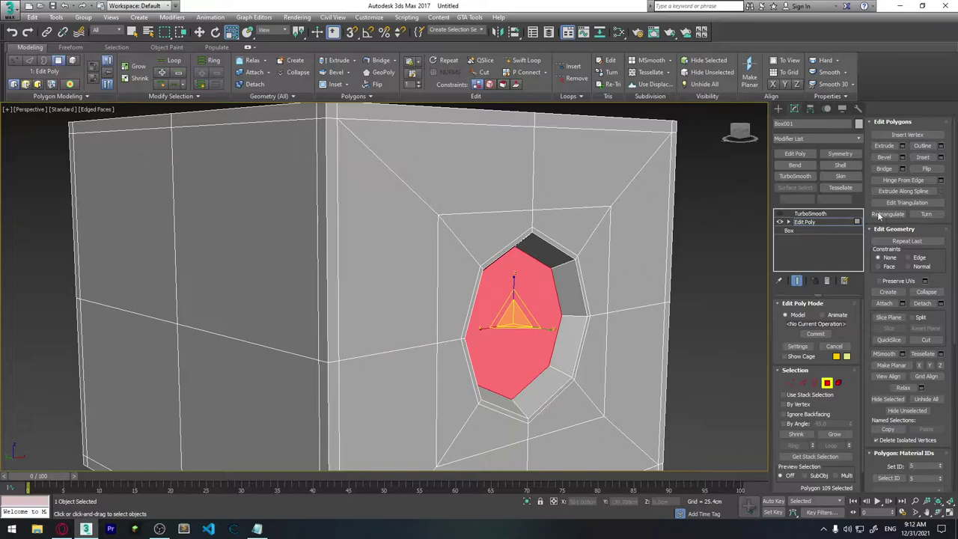
pyautogui.click(902, 157)
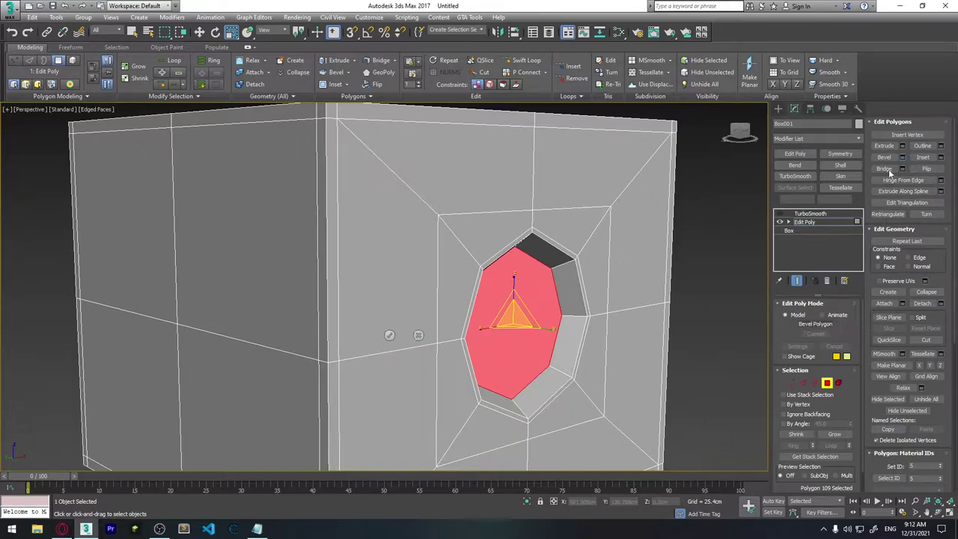
pyautogui.moveTo(390, 321); pyautogui.dragTo(389, 340)
pyautogui.click(389, 336)
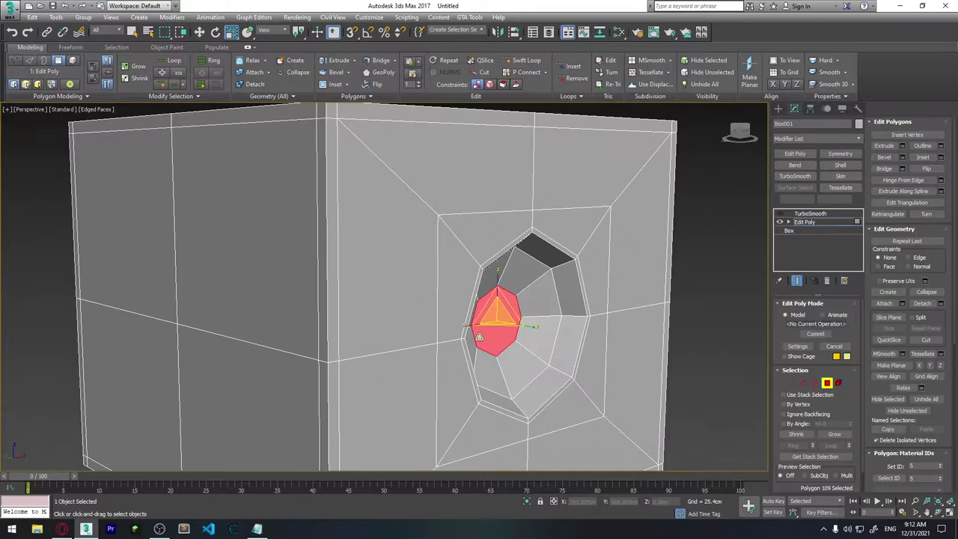
# Add a Swift Loop near the recess's outer rim and enable TurboSmooth.
pyautogui.moveTo(389, 335)
pyautogui.keyDown('alt'); pyautogui.mouseDown(button='middle')
pyautogui.moveTo(536, 320)
pyautogui.moveTo(524, 322)
pyautogui.mouseUp(button='middle'); pyautogui.keyUp('alt')
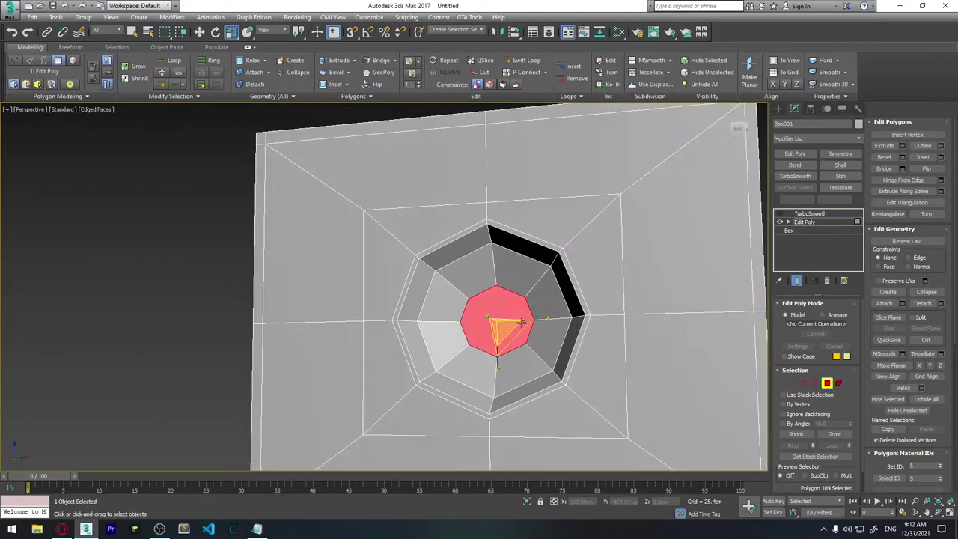
pyautogui.hotkey('alt', 'shift', 'w')
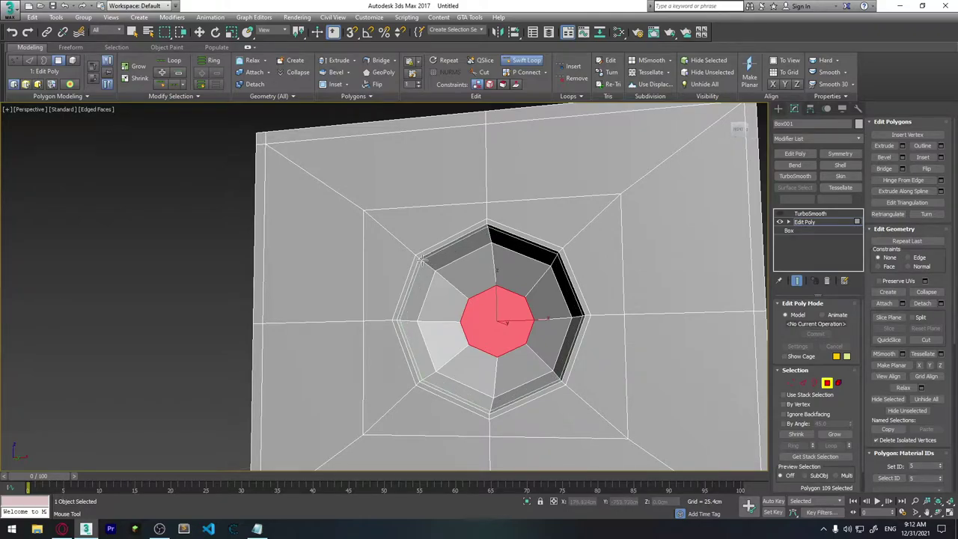
pyautogui.click(426, 262)
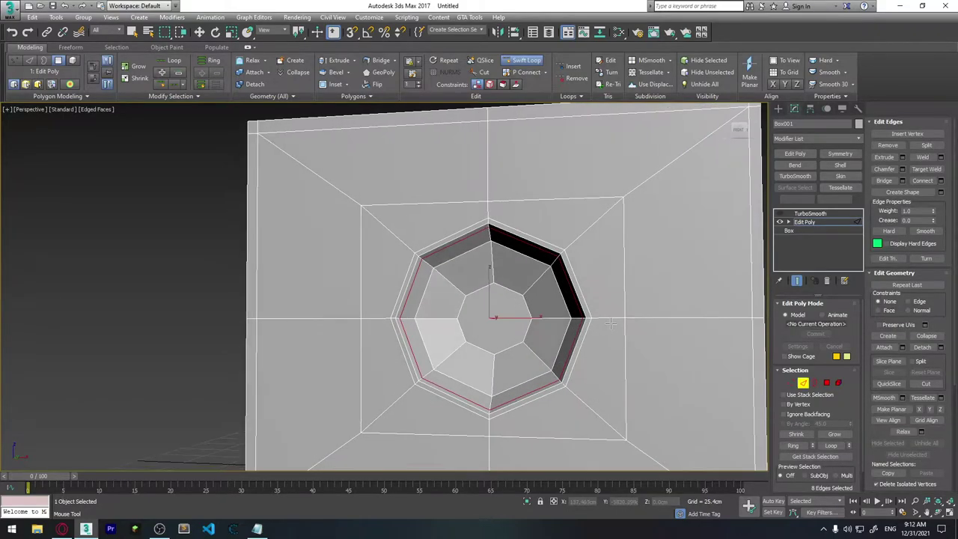
pyautogui.click(779, 214)
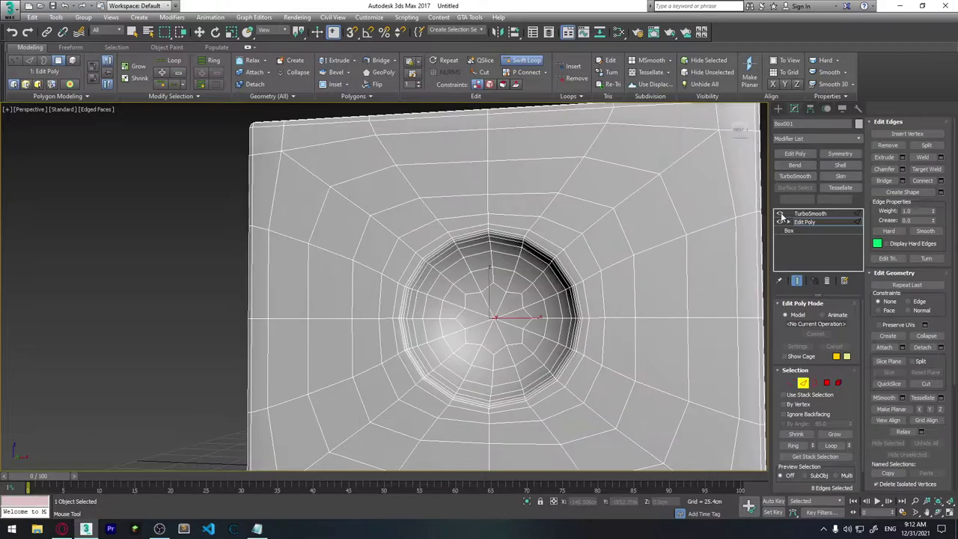
# Raise TurboSmooth iterations to 2 and inspect the smoothed hole from several angles.
pyautogui.click(803, 383)
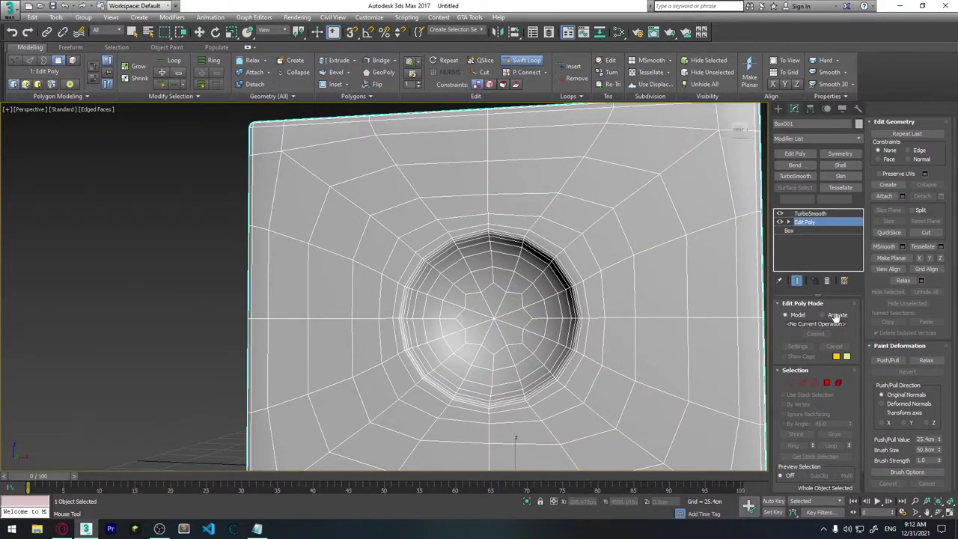
pyautogui.click(816, 215)
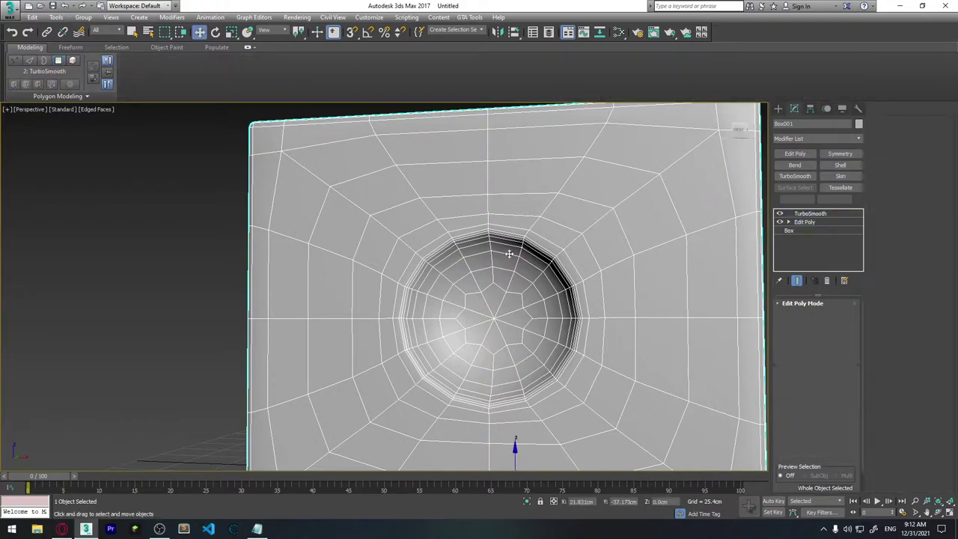
pyautogui.rightClick(122, 304)
pyautogui.scroll(2, 454, 246)
pyautogui.moveTo(453, 246)
pyautogui.keyDown('alt'); pyautogui.mouseDown(button='middle')
pyautogui.moveTo(606, 283)
pyautogui.moveTo(476, 276)
pyautogui.mouseUp(button='middle'); pyautogui.keyUp('alt')
pyautogui.moveTo(501, 246)
pyautogui.keyDown('alt'); pyautogui.mouseDown(button='middle')
pyautogui.moveTo(422, 284)
pyautogui.moveTo(578, 307)
pyautogui.mouseUp(button='middle'); pyautogui.keyUp('alt')
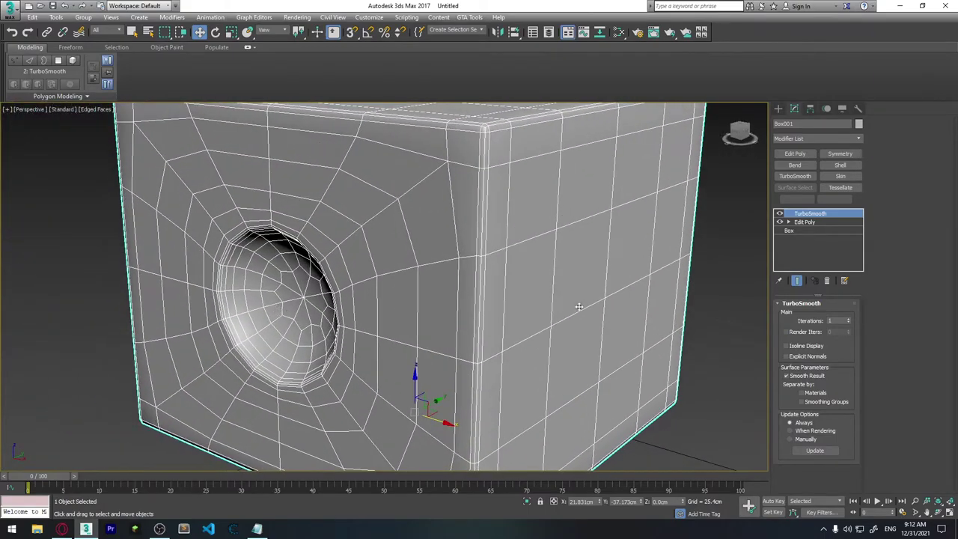
pyautogui.click(849, 319)
pyautogui.click(730, 327)
pyautogui.keyDown('alt'); pyautogui.moveTo(730, 328); pyautogui.dragTo(366, 297, button='middle'); pyautogui.keyUp('alt')
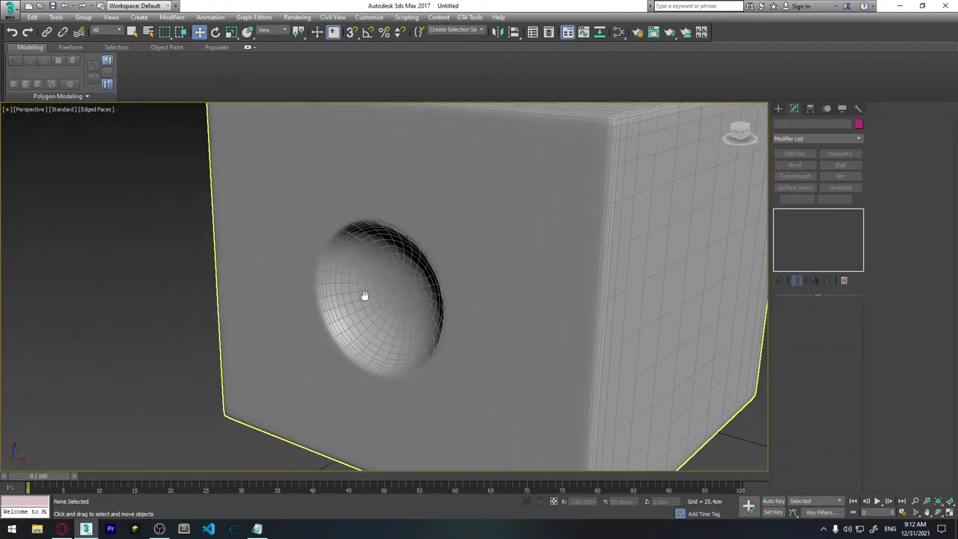
pyautogui.moveTo(541, 284)
pyautogui.keyDown('alt'); pyautogui.mouseDown(button='middle')
pyautogui.moveTo(544, 270)
pyautogui.moveTo(573, 286)
pyautogui.moveTo(573, 315)
pyautogui.moveTo(507, 274)
pyautogui.moveTo(469, 281)
pyautogui.moveTo(534, 284)
pyautogui.mouseUp(button='middle'); pyautogui.keyUp('alt')
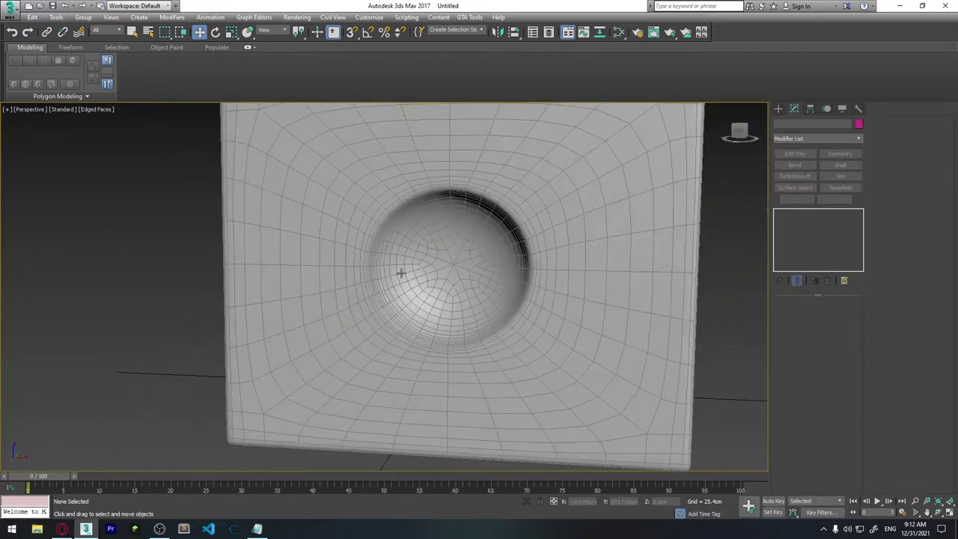
pyautogui.click(457, 270)
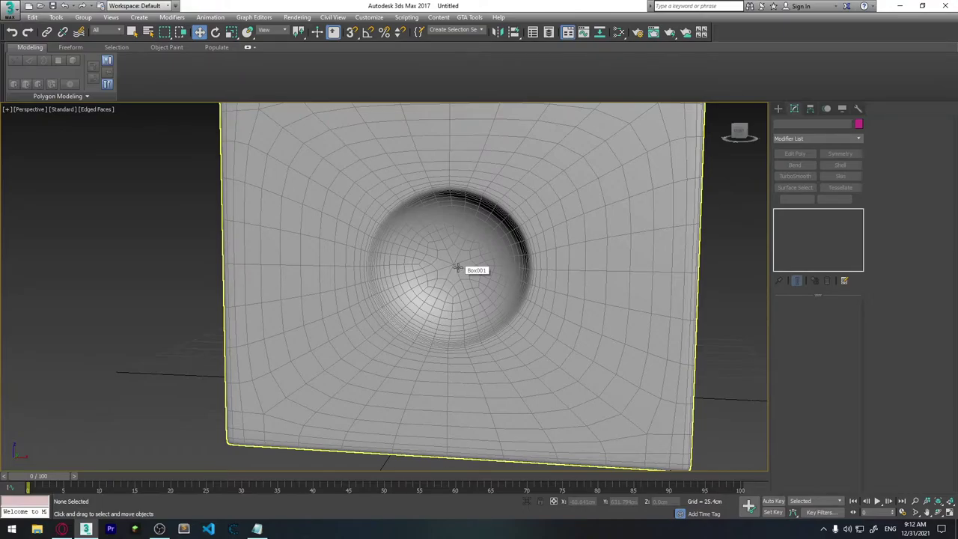
# Switch off TurboSmooth's viewport result and bring up the Standard Primitives.
pyautogui.click(571, 293)
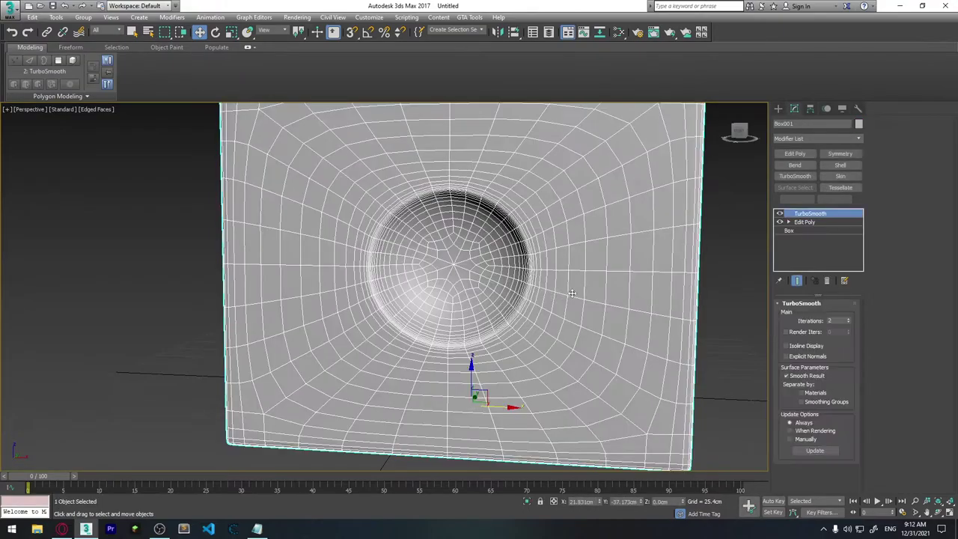
pyautogui.click(779, 214)
pyautogui.scroll(-3, 534, 290)
pyautogui.keyDown('alt'); pyautogui.moveTo(534, 290); pyautogui.dragTo(515, 299, button='middle'); pyautogui.keyUp('alt')
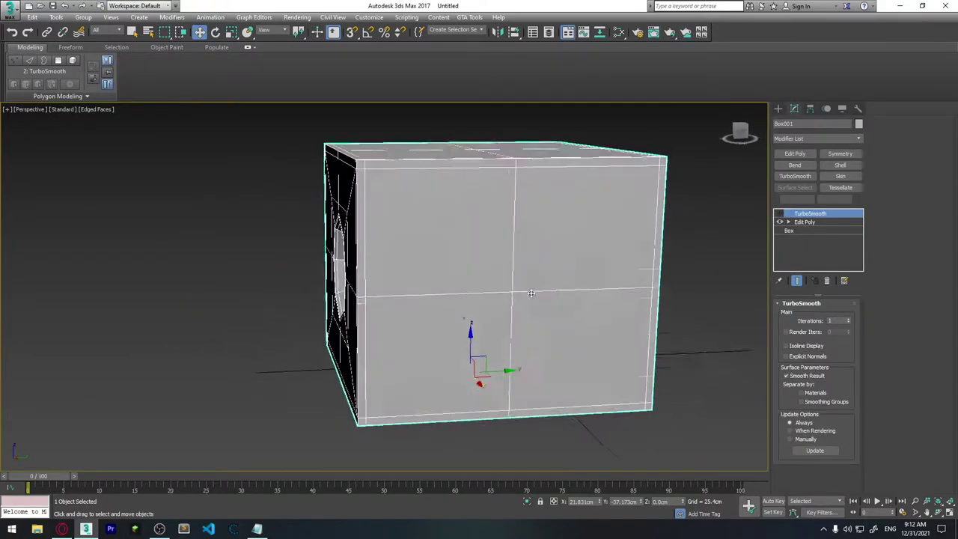
pyautogui.keyDown('alt'); pyautogui.moveTo(484, 326); pyautogui.dragTo(591, 325, button='middle'); pyautogui.keyUp('alt')
pyautogui.scroll(-2, 569, 314)
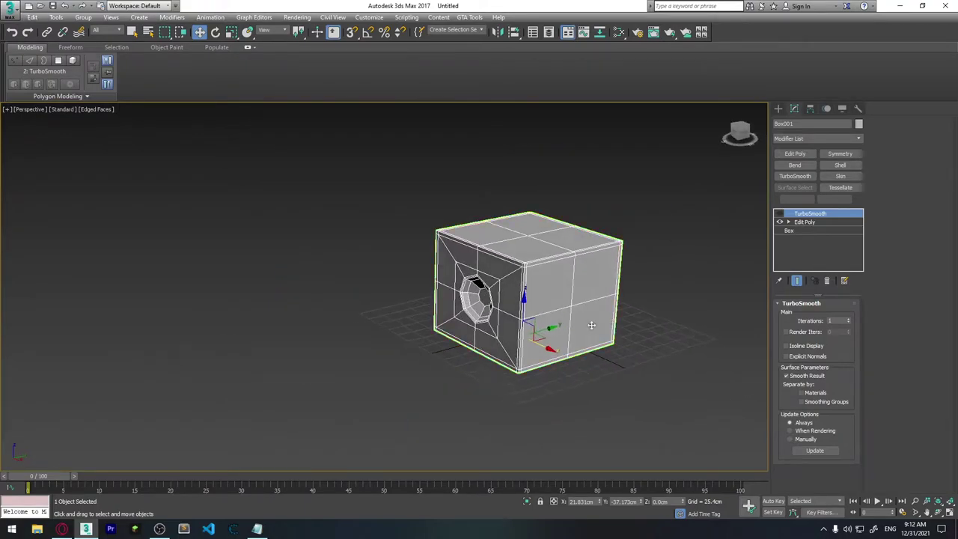
pyautogui.click(778, 108)
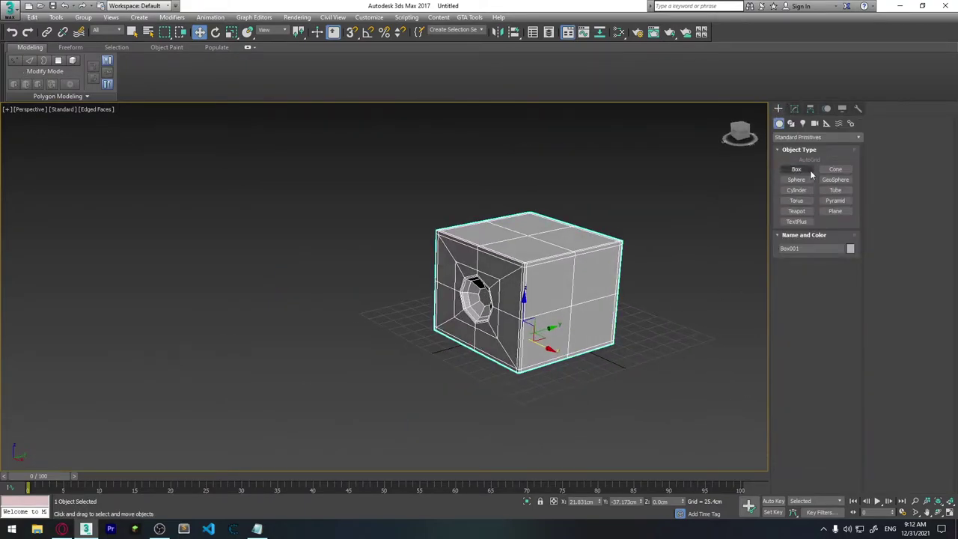
# Shift-drag the holed box to the left to make a Copy.
pyautogui.keyDown('alt'); pyautogui.moveTo(651, 278); pyautogui.dragTo(512, 367, button='middle'); pyautogui.keyUp('alt')
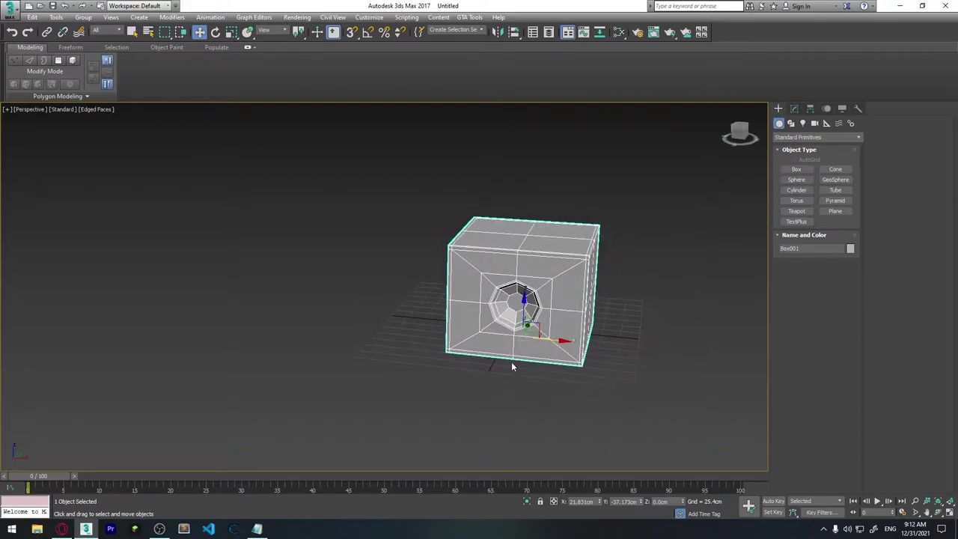
pyautogui.keyDown('shift'); pyautogui.moveTo(552, 340); pyautogui.dragTo(397, 326); pyautogui.keyUp('shift')
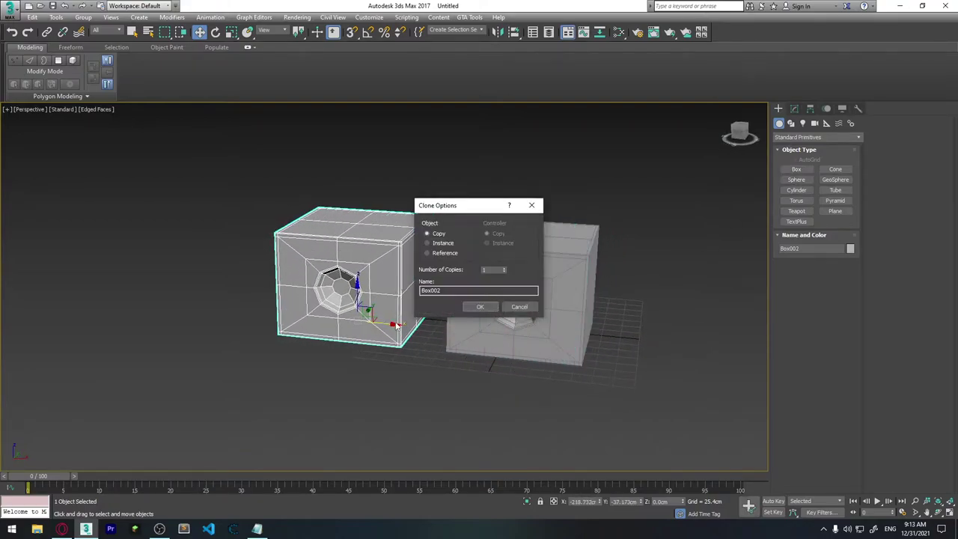
pyautogui.click(481, 307)
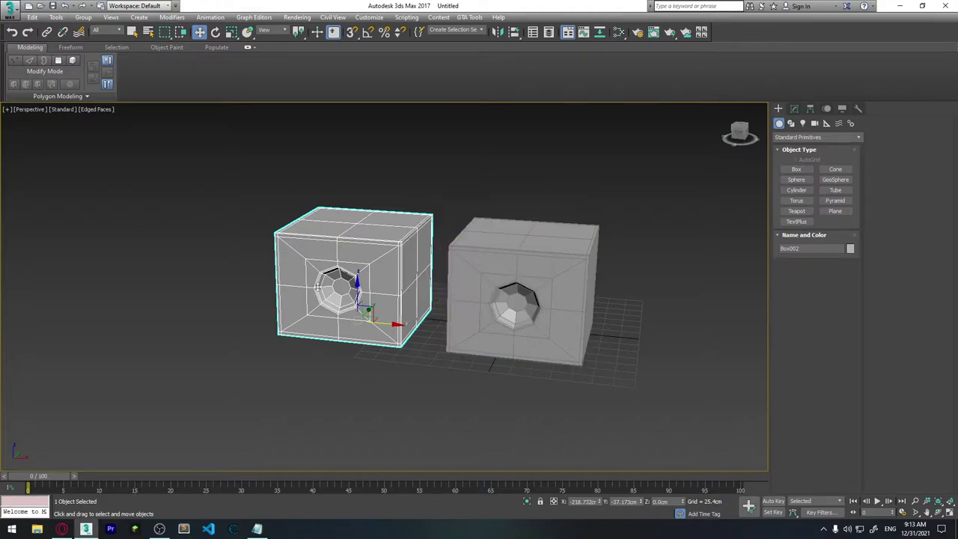
pyautogui.moveTo(483, 307)
pyautogui.keyDown('alt'); pyautogui.mouseDown(button='middle')
pyautogui.moveTo(462, 325)
pyautogui.moveTo(389, 329)
pyautogui.mouseUp(button='middle'); pyautogui.keyUp('alt')
pyautogui.click(386, 333)
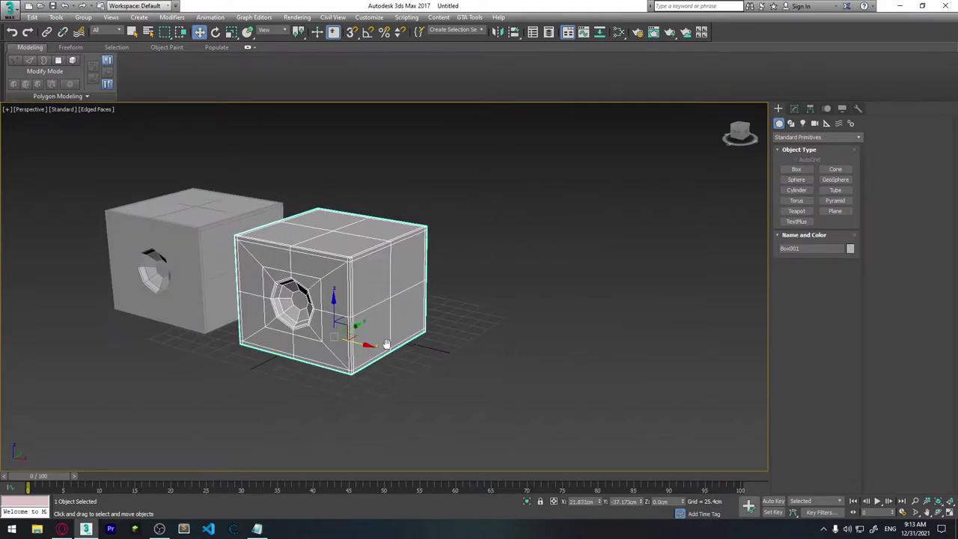
# Create a sphere beside the two boxes.
pyautogui.click(795, 180)
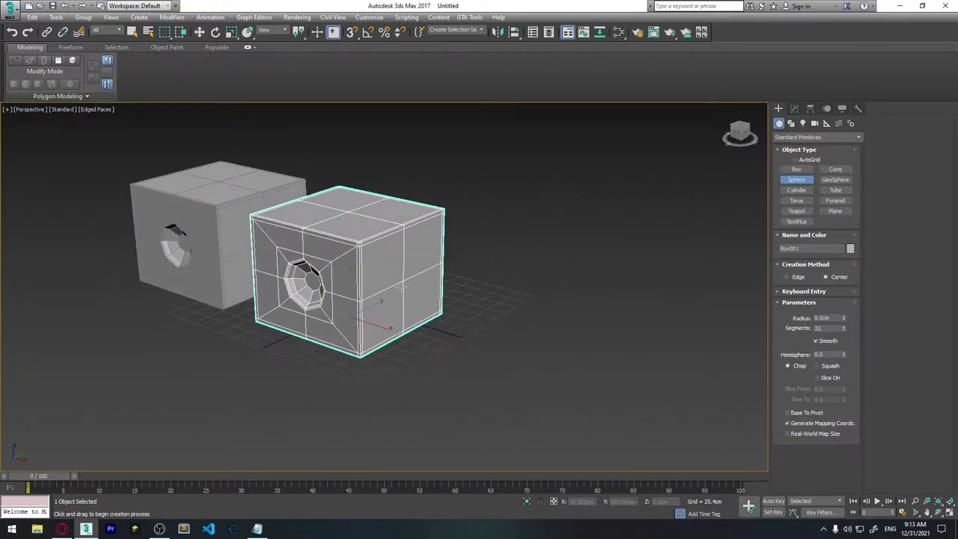
pyautogui.moveTo(446, 331)
pyautogui.keyDown('alt'); pyautogui.mouseDown(button='middle')
pyautogui.moveTo(509, 320)
pyautogui.moveTo(464, 327)
pyautogui.mouseUp(button='middle'); pyautogui.keyUp('alt')
pyautogui.moveTo(485, 342); pyautogui.dragTo(513, 364)
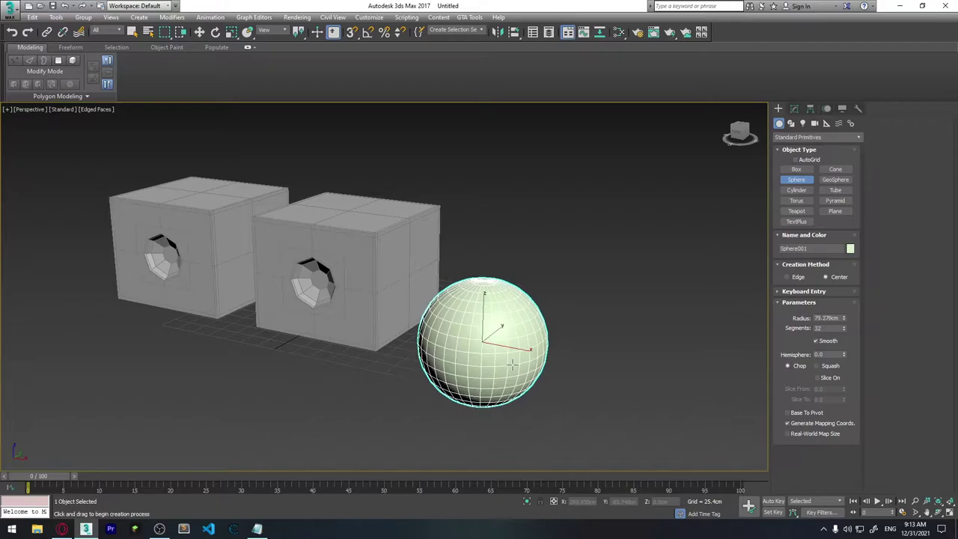
pyautogui.keyDown('alt'); pyautogui.moveTo(512, 365); pyautogui.dragTo(476, 295, button='middle'); pyautogui.keyUp('alt')
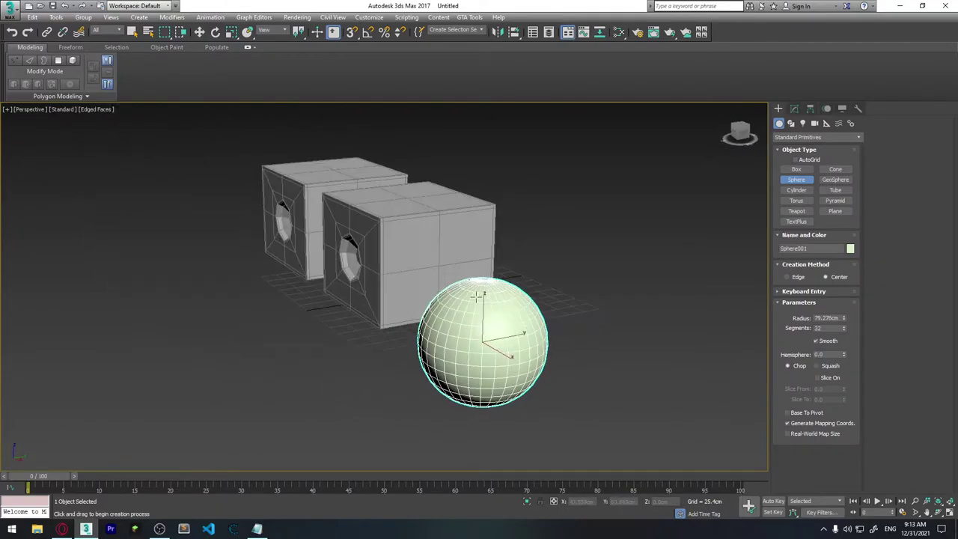
pyautogui.keyDown('alt'); pyautogui.moveTo(497, 322); pyautogui.dragTo(474, 316, button='middle'); pyautogui.keyUp('alt')
pyautogui.scroll(2, 474, 316)
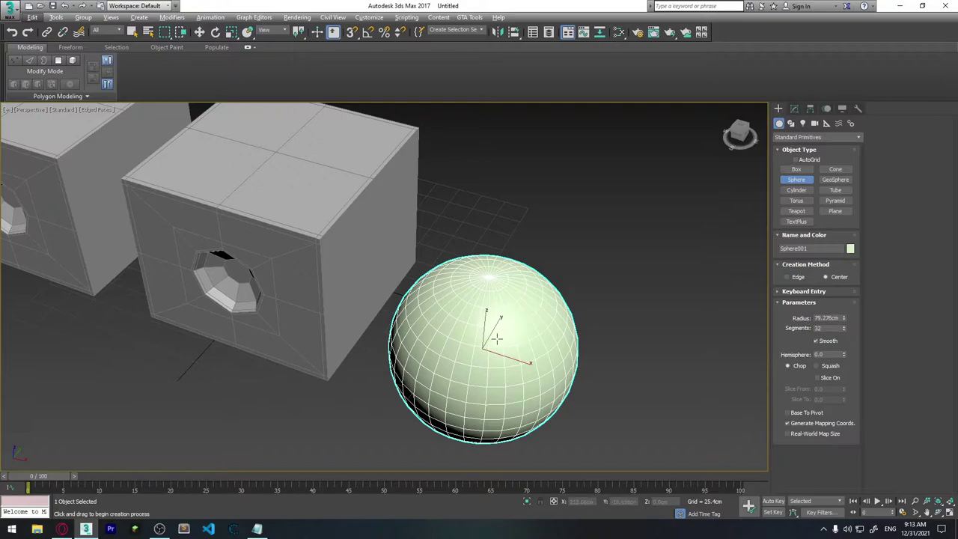
pyautogui.keyDown('alt'); pyautogui.moveTo(501, 319); pyautogui.dragTo(470, 302, button='middle'); pyautogui.keyUp('alt')
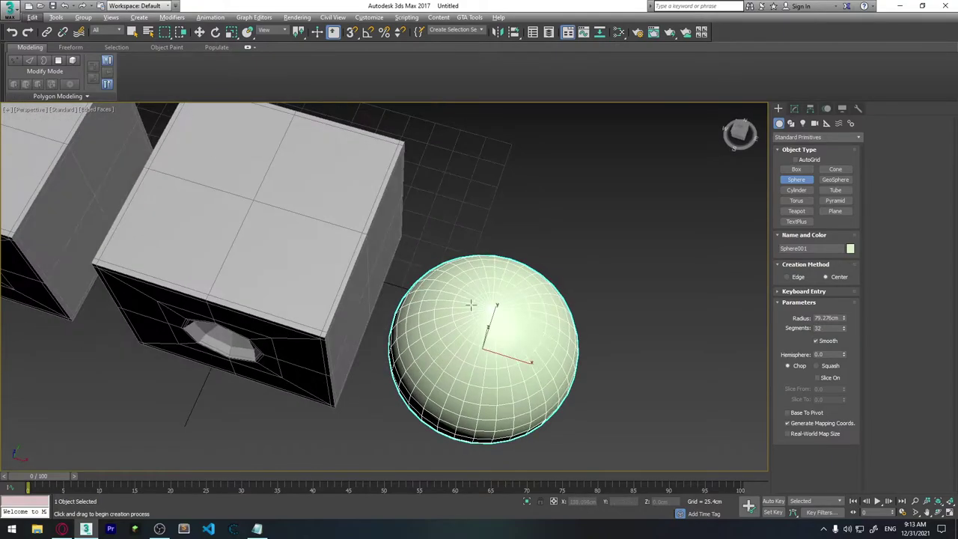
pyautogui.moveTo(384, 288)
pyautogui.keyDown('alt'); pyautogui.mouseDown(button='middle')
pyautogui.moveTo(457, 315)
pyautogui.moveTo(447, 338)
pyautogui.moveTo(462, 305)
pyautogui.mouseUp(button='middle'); pyautogui.keyUp('alt')
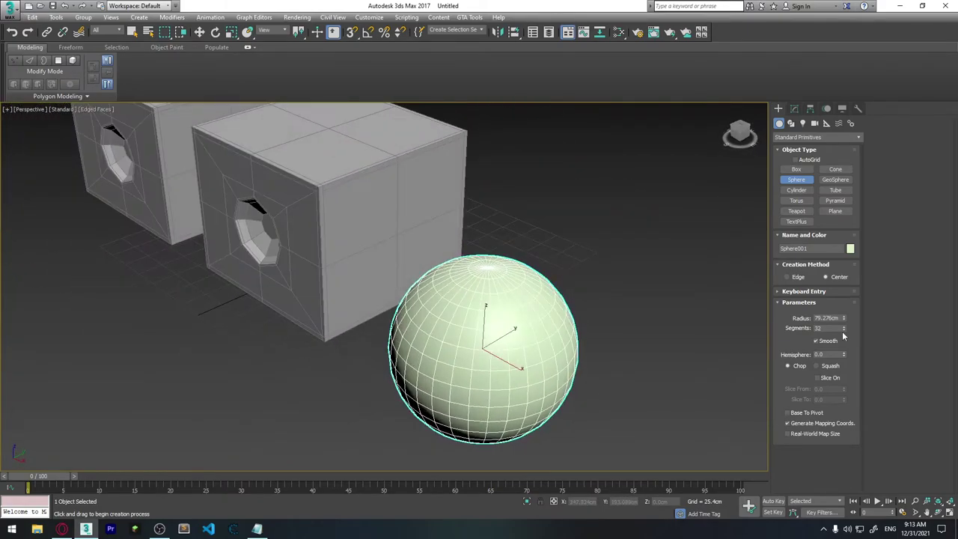
# Reduce the sphere's Segments from 32 to 16.
pyautogui.click(843, 330)
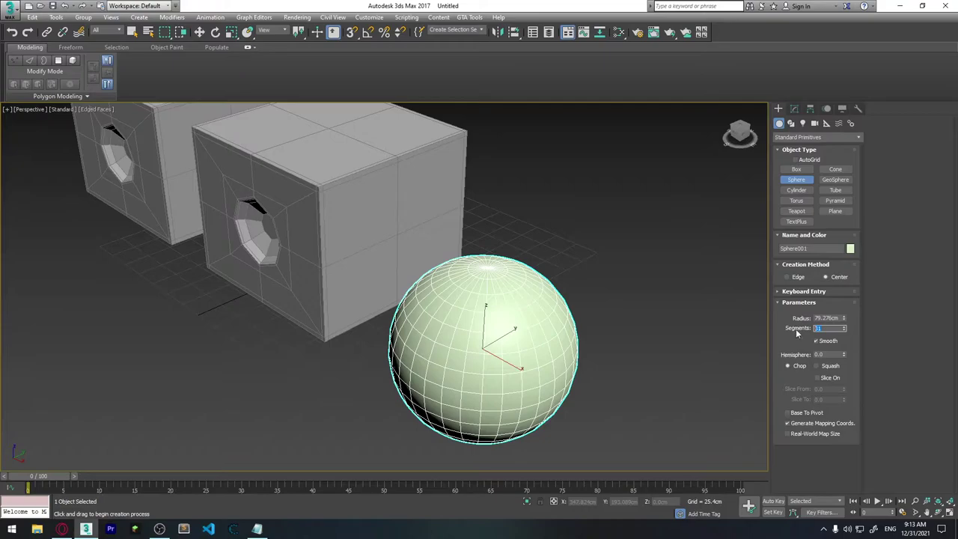
pyautogui.write('16')
pyautogui.press('Return')
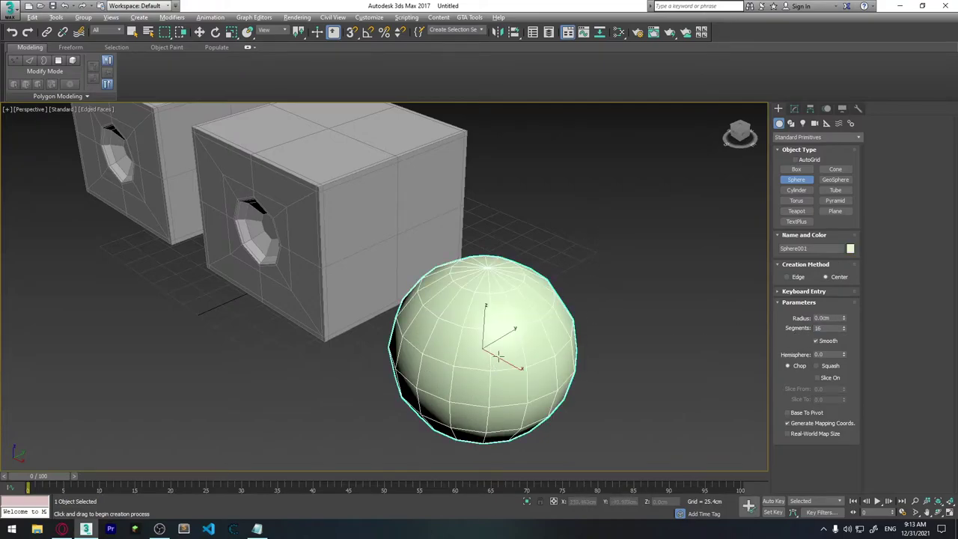
pyautogui.moveTo(539, 277)
pyautogui.keyDown('alt'); pyautogui.mouseDown(button='middle')
pyautogui.moveTo(476, 370)
pyautogui.moveTo(579, 342)
pyautogui.moveTo(597, 326)
pyautogui.mouseUp(button='middle'); pyautogui.keyUp('alt')
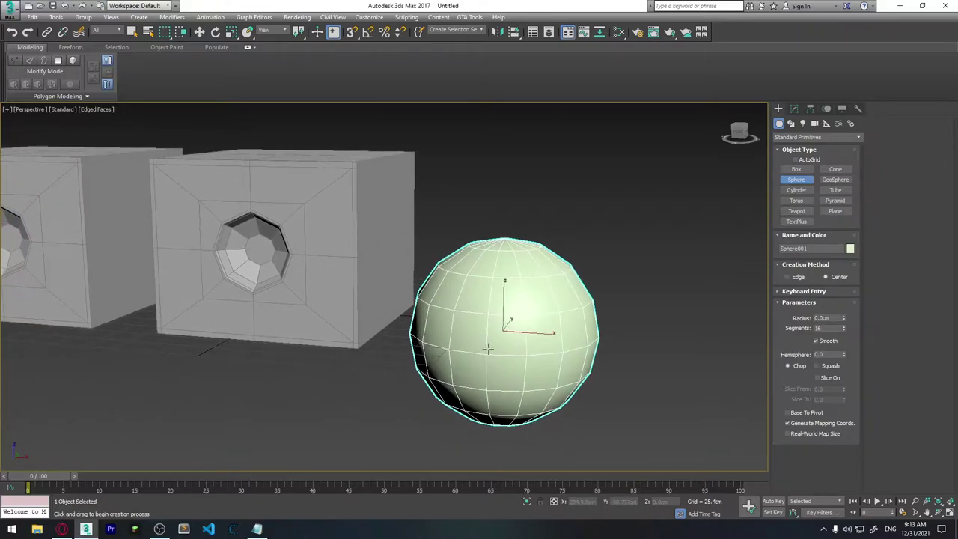
pyautogui.press('e')
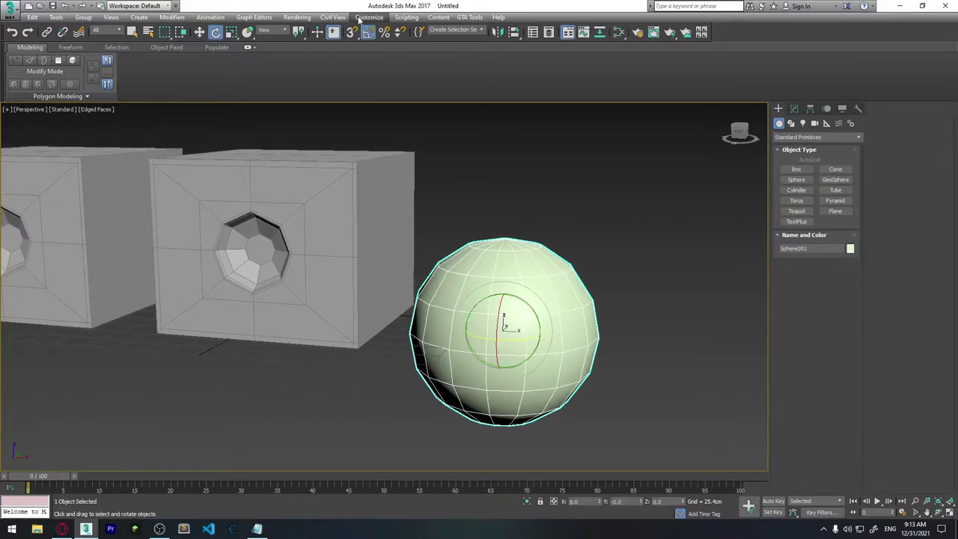
# Rotate the sphere -55 degrees about Y and move it onto a box vertex with vertex snapping.
pyautogui.moveTo(545, 326); pyautogui.dragTo(505, 283)
pyautogui.moveTo(610, 481)
pyautogui.keyDown('alt'); pyautogui.mouseDown(button='middle')
pyautogui.moveTo(498, 336)
pyautogui.moveTo(483, 395)
pyautogui.moveTo(508, 363)
pyautogui.moveTo(353, 38)
pyautogui.mouseUp(button='middle'); pyautogui.keyUp('alt')
pyautogui.press('w')
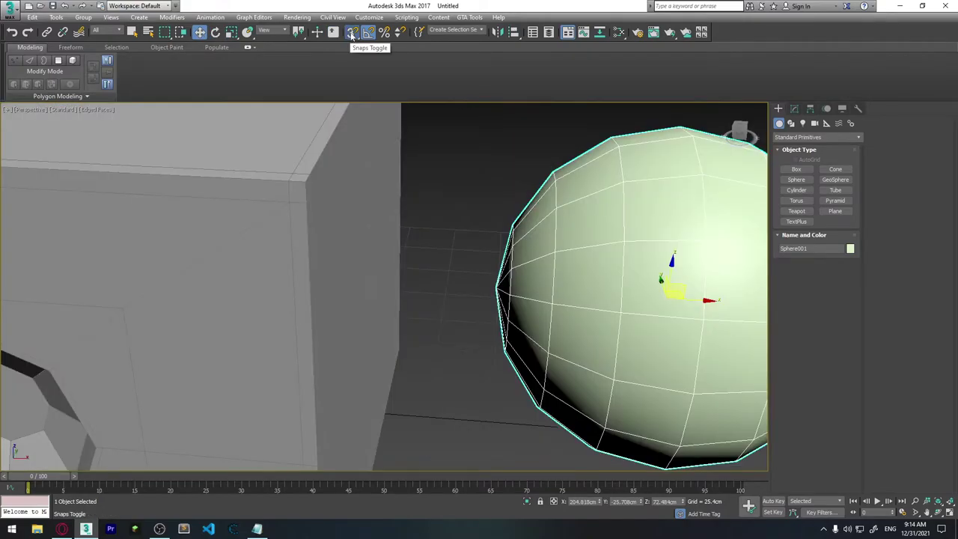
pyautogui.rightClick(353, 35)
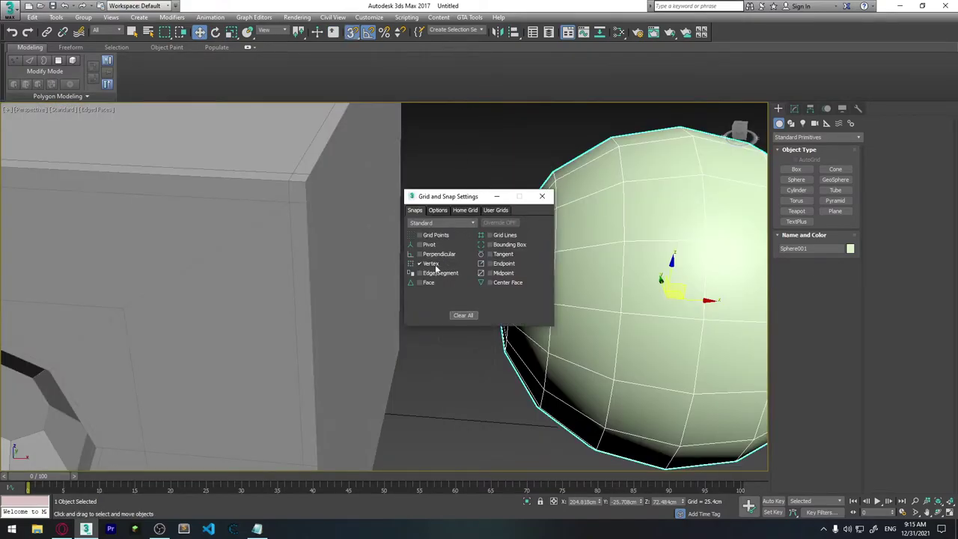
pyautogui.click(541, 196)
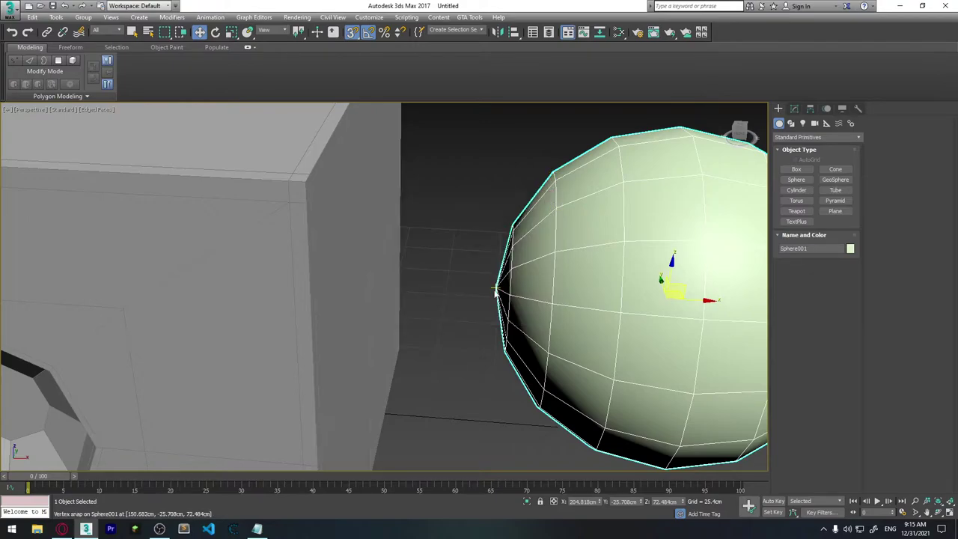
pyautogui.moveTo(496, 289)
pyautogui.mouseDown()
pyautogui.moveTo(501, 368)
pyautogui.moveTo(376, 298)
pyautogui.mouseUp()
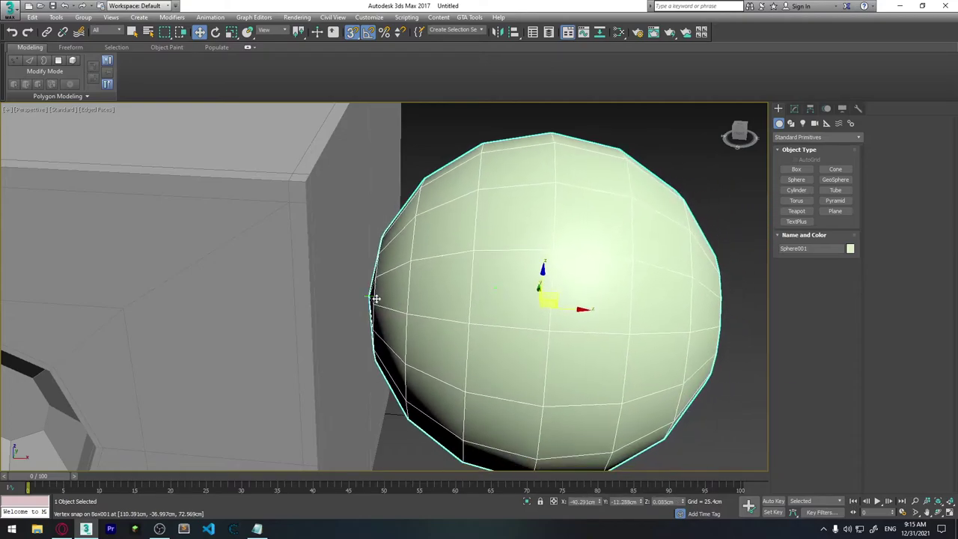
pyautogui.click(356, 36)
# Slide the sphere left until it sinks partway into the box's right face.
pyautogui.moveTo(572, 310); pyautogui.dragTo(467, 302)
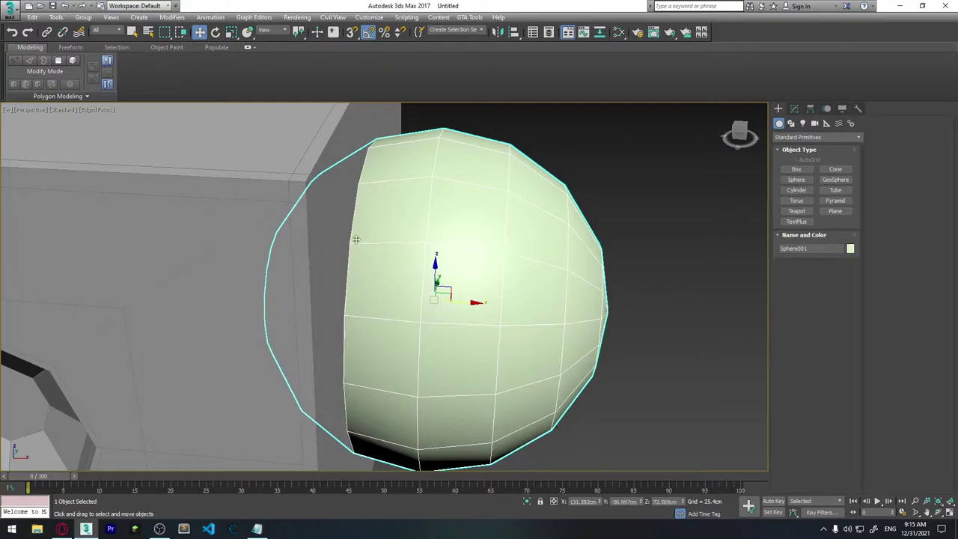
pyautogui.moveTo(481, 327)
pyautogui.keyDown('alt'); pyautogui.mouseDown(button='middle')
pyautogui.moveTo(452, 269)
pyautogui.moveTo(498, 325)
pyautogui.moveTo(494, 315)
pyautogui.mouseUp(button='middle'); pyautogui.keyUp('alt')
pyautogui.moveTo(465, 301); pyautogui.dragTo(402, 291)
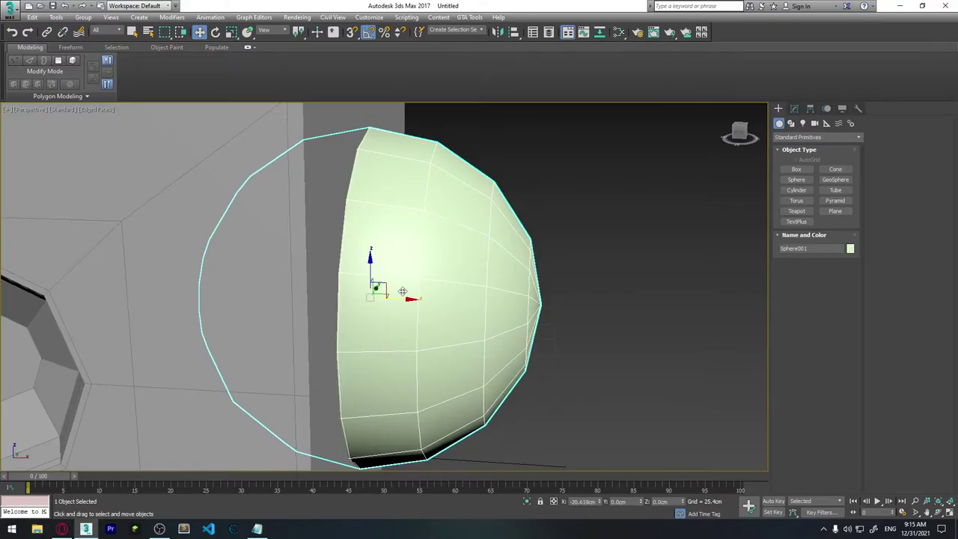
pyautogui.hotkey('shift', 'z')
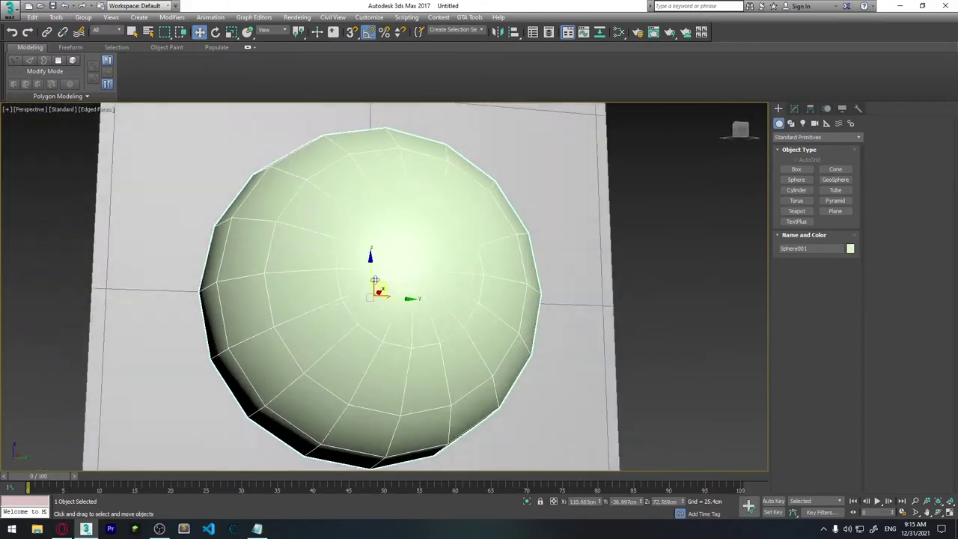
pyautogui.hotkey('shift', 'z')
pyautogui.keyDown('alt'); pyautogui.moveTo(370, 309); pyautogui.dragTo(410, 312, button='middle'); pyautogui.keyUp('alt')
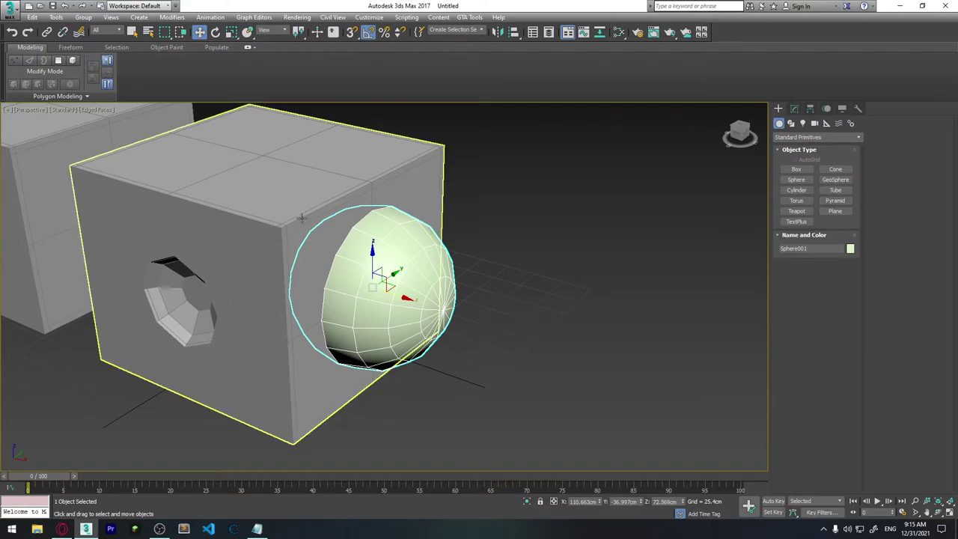
# Select Box001 and create a Compound Objects Boolean on it.
pyautogui.click(320, 250)
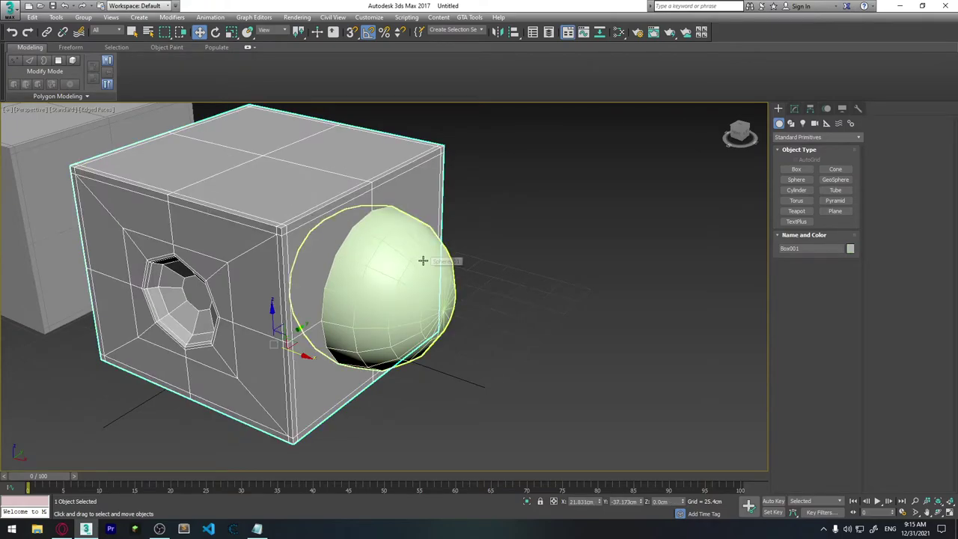
pyautogui.click(806, 139)
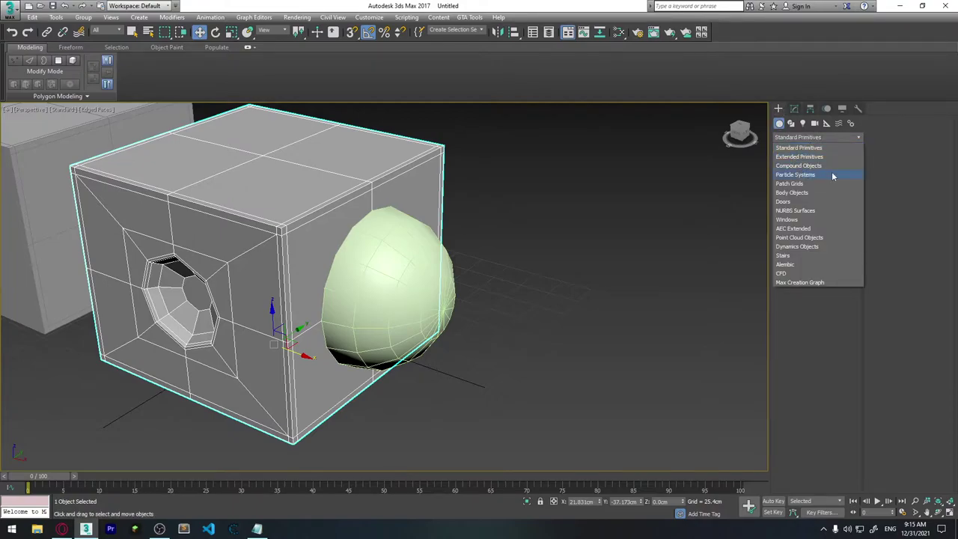
pyautogui.click(815, 166)
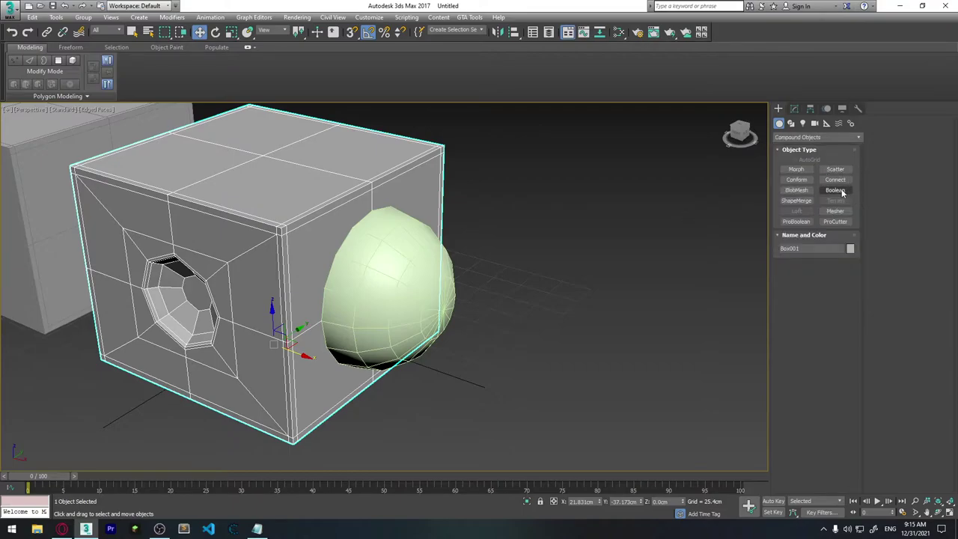
pyautogui.click(835, 190)
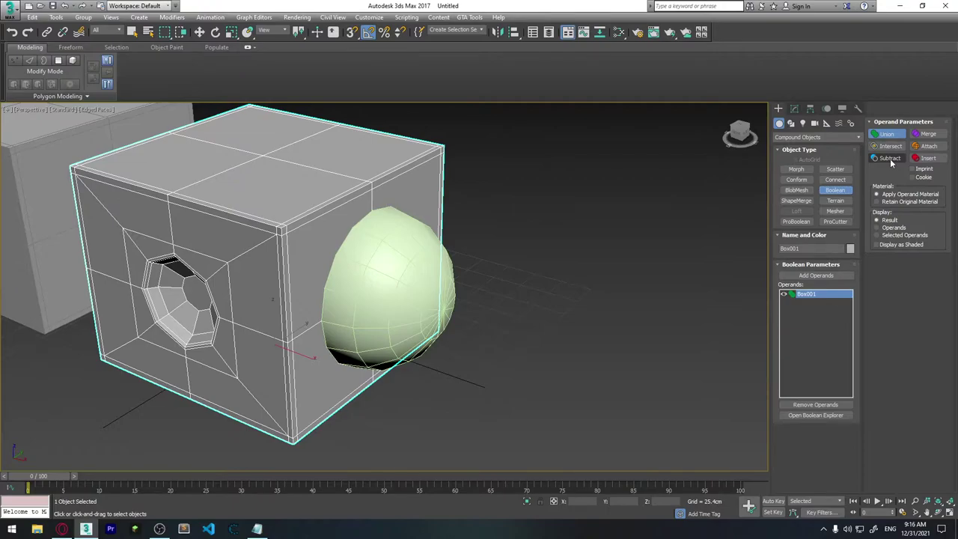
# Set the Boolean to Subtract and pick Sphere001 as the operand.
pyautogui.click(888, 158)
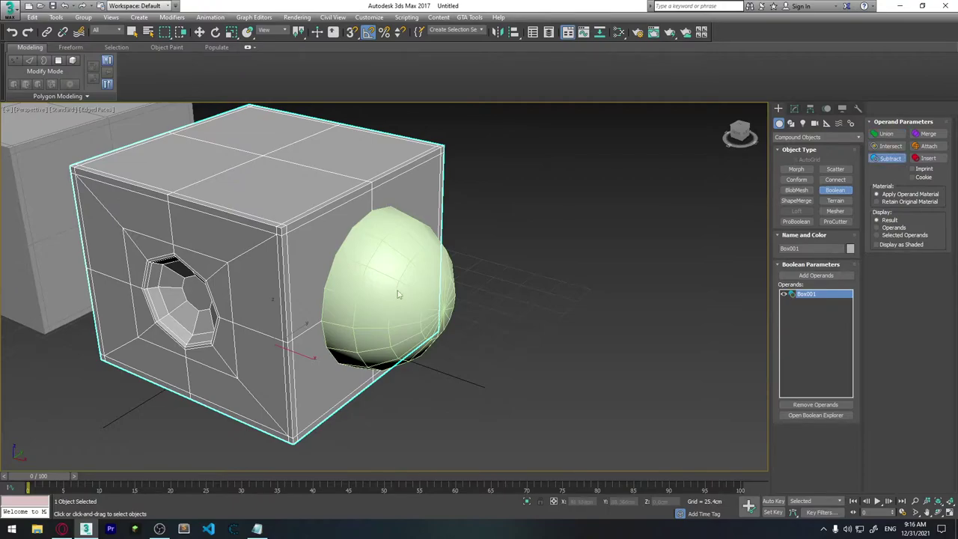
pyautogui.click(823, 278)
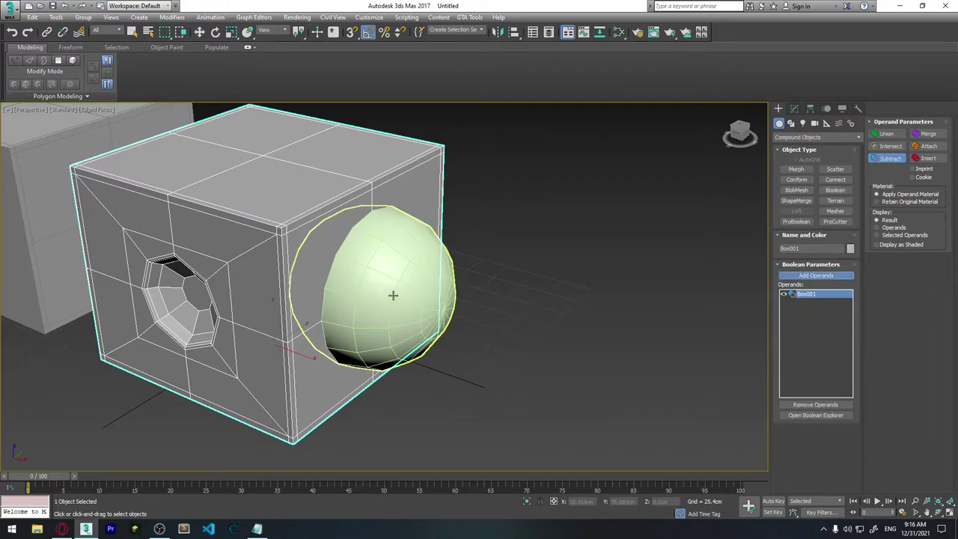
pyautogui.click(393, 295)
pyautogui.click(890, 158)
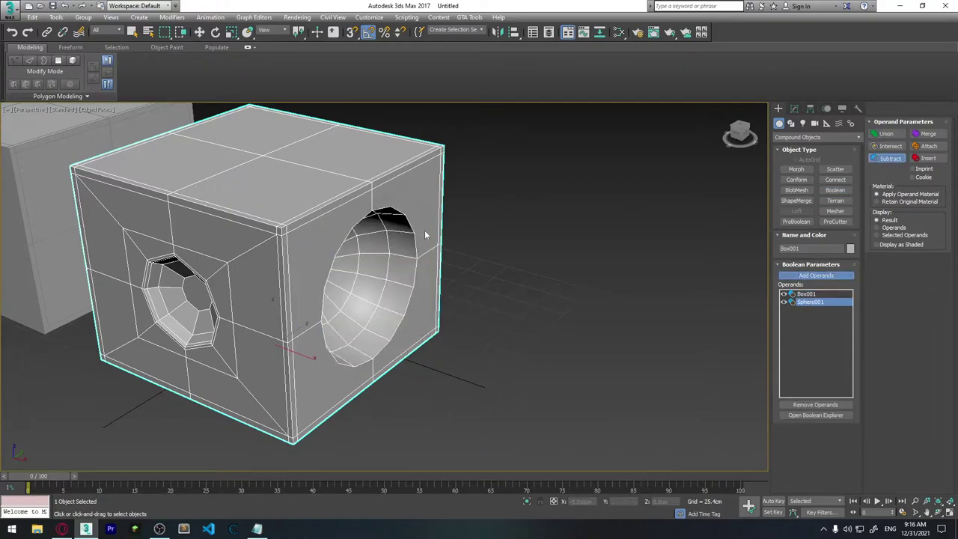
pyautogui.moveTo(427, 235)
pyautogui.keyDown('alt'); pyautogui.mouseDown(button='middle')
pyautogui.moveTo(367, 220)
pyautogui.moveTo(304, 222)
pyautogui.moveTo(392, 230)
pyautogui.moveTo(325, 260)
pyautogui.mouseUp(button='middle'); pyautogui.keyUp('alt')
pyautogui.moveTo(413, 253)
pyautogui.keyDown('alt'); pyautogui.mouseDown(button='middle')
pyautogui.moveTo(348, 254)
pyautogui.moveTo(357, 259)
pyautogui.moveTo(219, 197)
pyautogui.mouseUp(button='middle'); pyautogui.keyUp('alt')
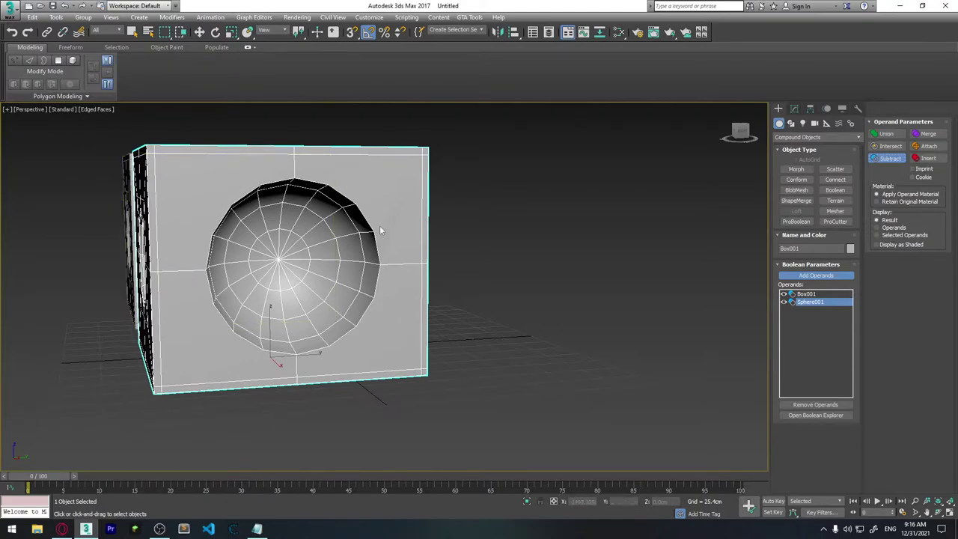
pyautogui.moveTo(313, 337)
pyautogui.keyDown('alt'); pyautogui.mouseDown(button='middle')
pyautogui.moveTo(363, 331)
pyautogui.moveTo(349, 342)
pyautogui.moveTo(402, 195)
pyautogui.mouseUp(button='middle'); pyautogui.keyUp('alt')
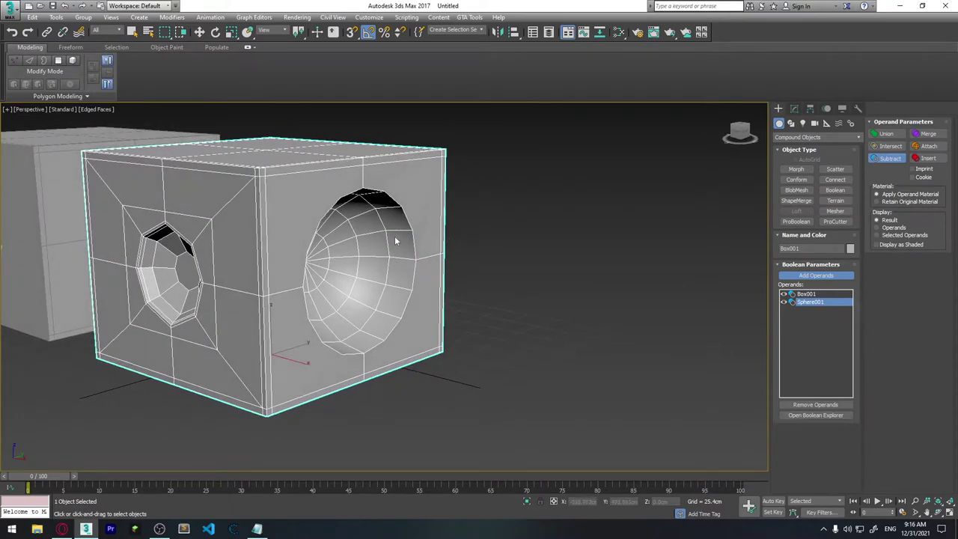
# Stack an Edit Poly modifier and then TurboSmooth on Box001's Boolean.
pyautogui.click(794, 108)
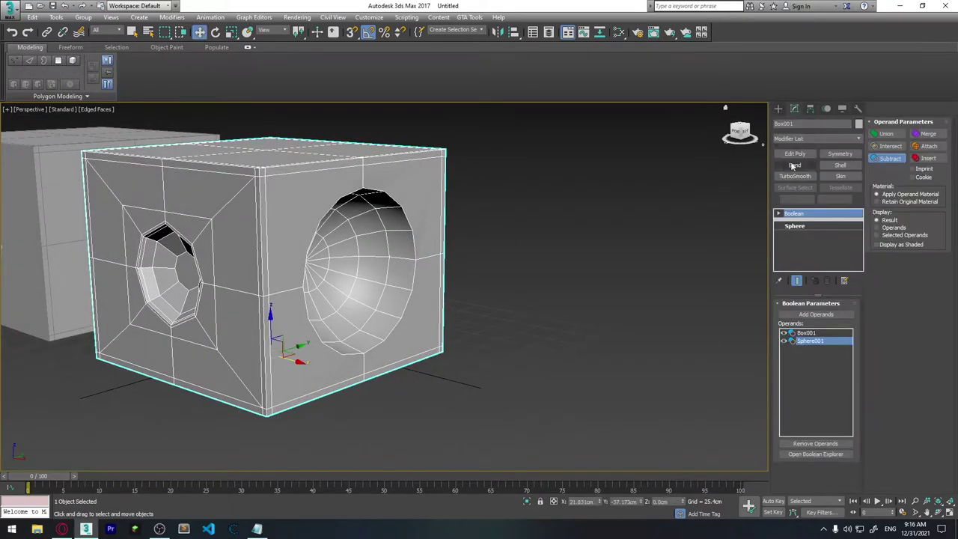
pyautogui.click(806, 154)
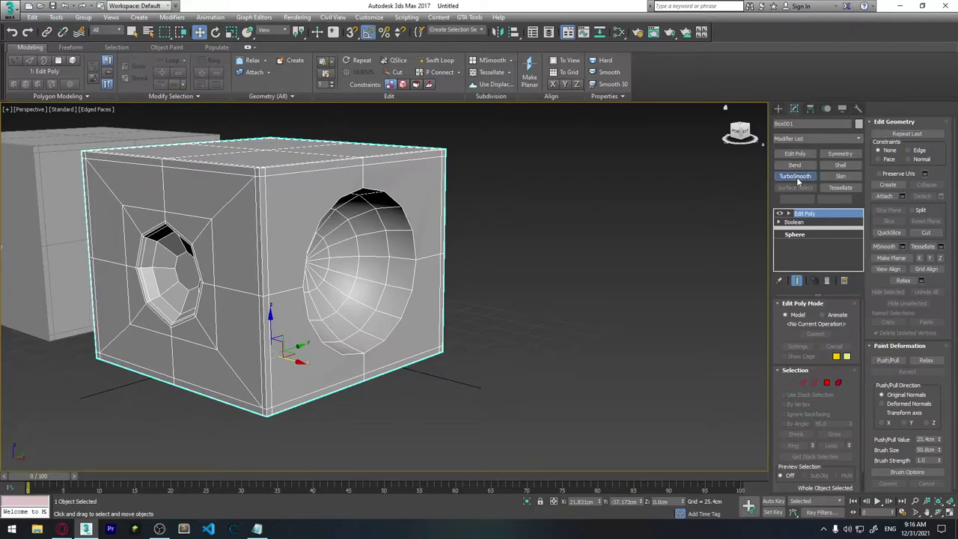
pyautogui.click(795, 176)
pyautogui.click(737, 135)
pyautogui.moveTo(349, 196)
pyautogui.keyDown('alt'); pyautogui.mouseDown(button='middle')
pyautogui.moveTo(365, 189)
pyautogui.moveTo(357, 246)
pyautogui.moveTo(288, 229)
pyautogui.mouseUp(button='middle'); pyautogui.keyUp('alt')
pyautogui.scroll(3, 365, 189)
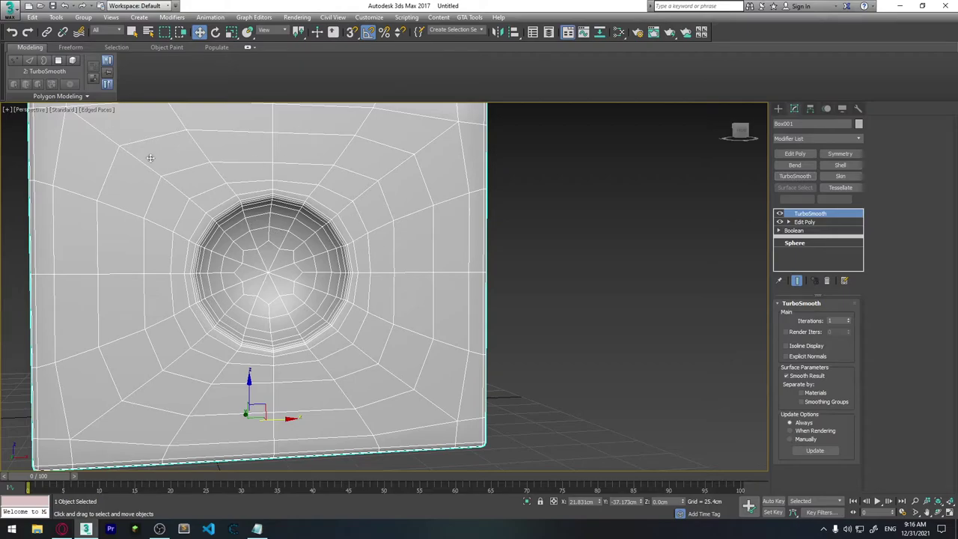
# Hide TurboSmooth's result and select the Edit Poly modifier beneath it.
pyautogui.keyDown('alt'); pyautogui.moveTo(522, 291); pyautogui.dragTo(317, 238, button='middle'); pyautogui.keyUp('alt')
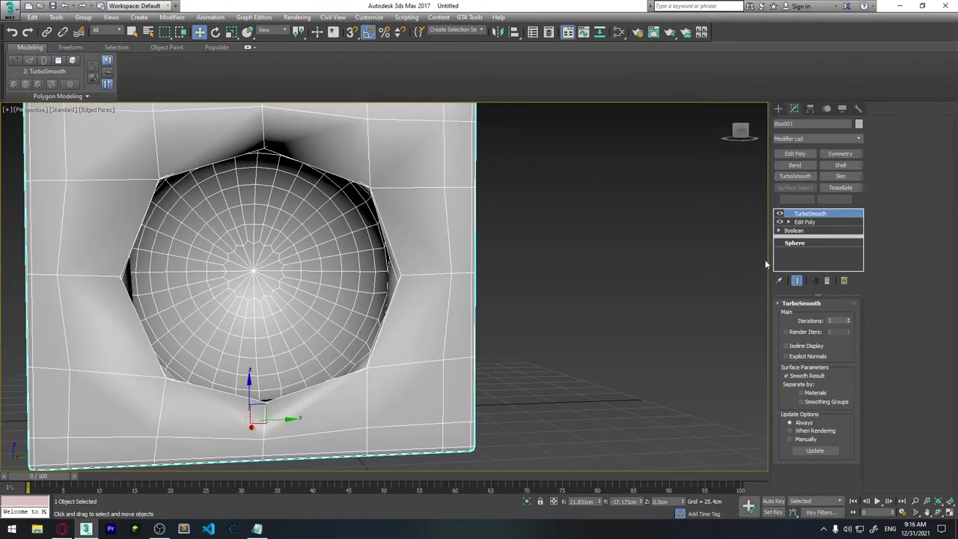
pyautogui.rightClick(808, 215)
pyautogui.click(780, 213)
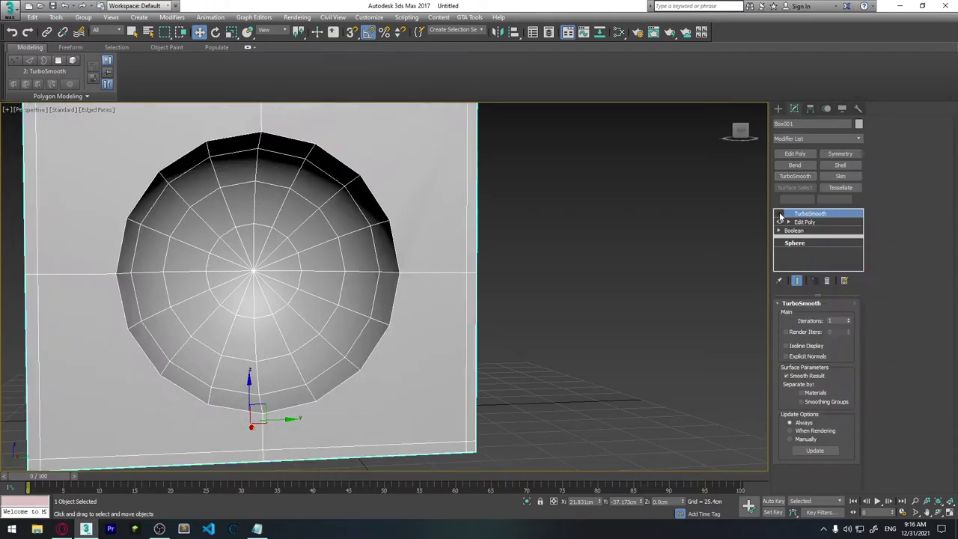
pyautogui.click(802, 222)
pyautogui.scroll(-3, 403, 249)
pyautogui.moveTo(403, 249)
pyautogui.keyDown('alt'); pyautogui.mouseDown(button='middle')
pyautogui.moveTo(449, 254)
pyautogui.moveTo(419, 269)
pyautogui.moveTo(418, 297)
pyautogui.mouseUp(button='middle'); pyautogui.keyUp('alt')
pyautogui.scroll(4, 403, 249)
pyautogui.scroll(-2, 403, 249)
pyautogui.scroll(-1, 425, 292)
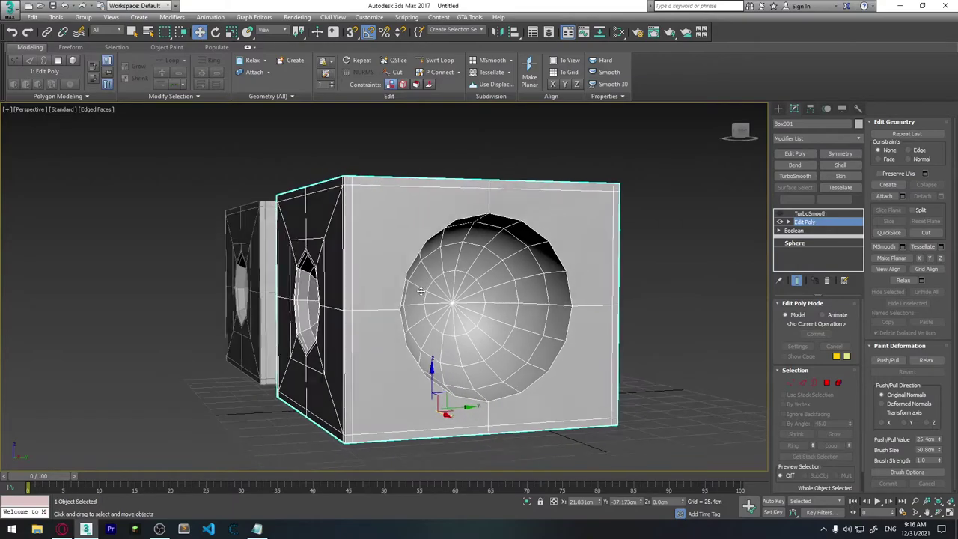
pyautogui.press('alt')
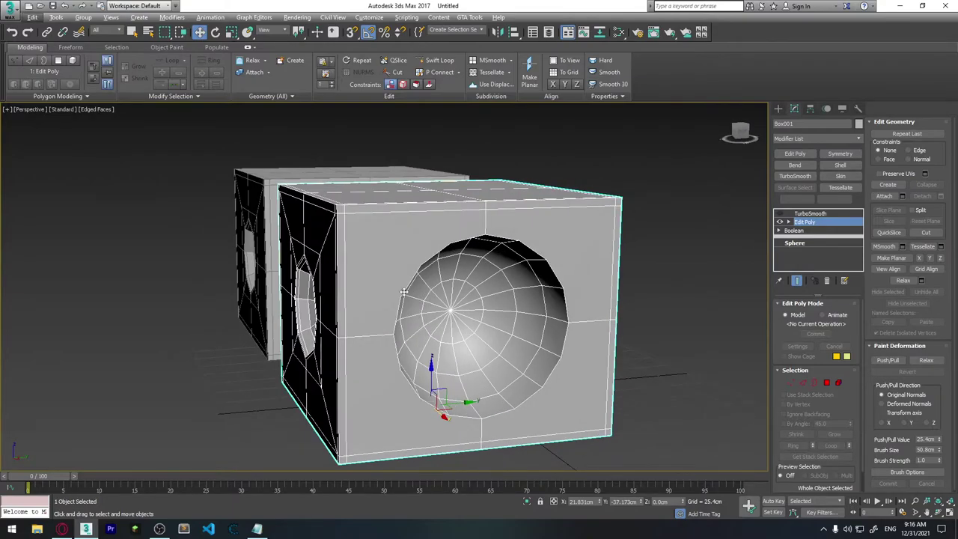
pyautogui.moveTo(439, 236)
pyautogui.keyDown('alt'); pyautogui.mouseDown(button='middle')
pyautogui.moveTo(511, 280)
pyautogui.moveTo(530, 280)
pyautogui.moveTo(549, 244)
pyautogui.mouseUp(button='middle'); pyautogui.keyUp('alt')
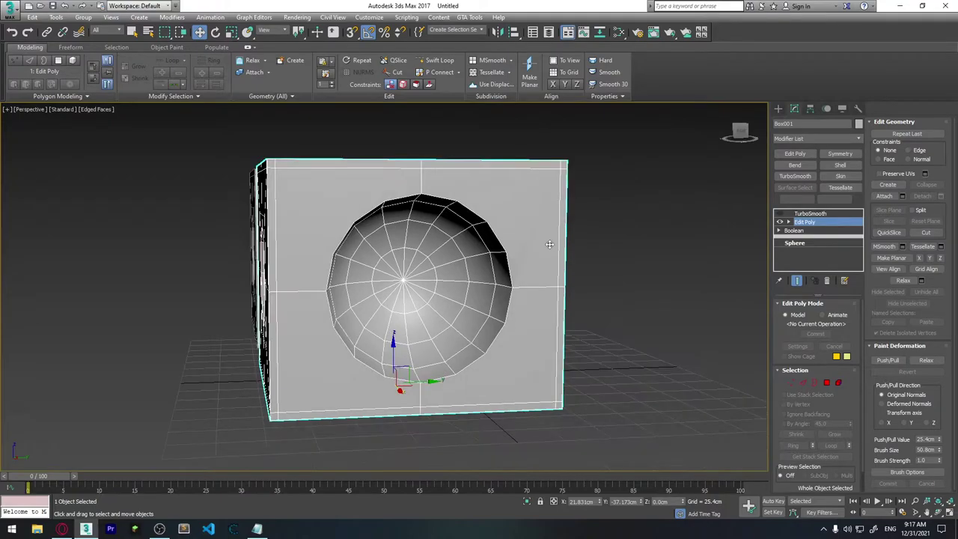
# Select the four front polygons around the spherical hole and inset them by 3.288cm.
pyautogui.click(826, 383)
pyautogui.click(521, 214)
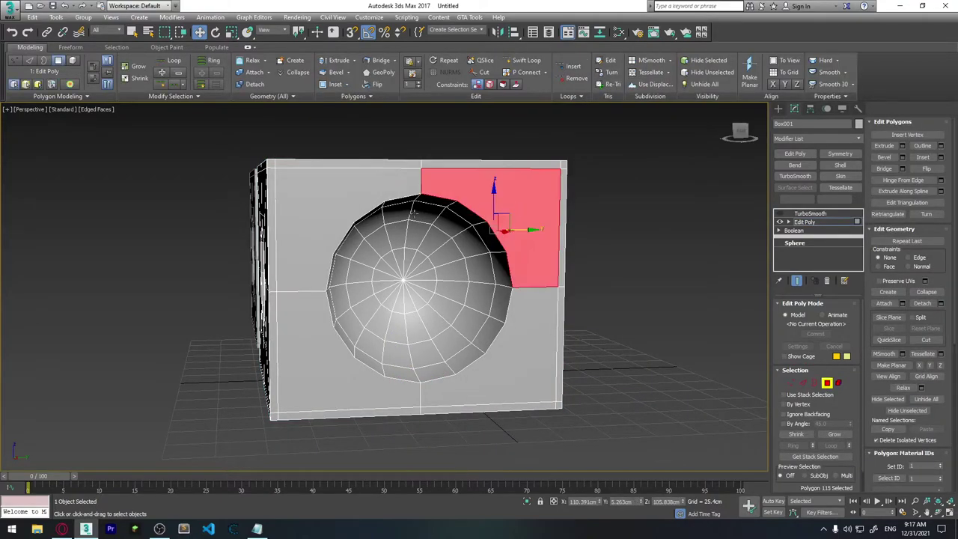
pyautogui.keyDown('ctrl'); pyautogui.click(315, 208); pyautogui.keyUp('ctrl')
pyautogui.keyDown('ctrl'); pyautogui.click(324, 340); pyautogui.keyUp('ctrl')
pyautogui.keyDown('ctrl'); pyautogui.click(511, 363); pyautogui.keyUp('ctrl')
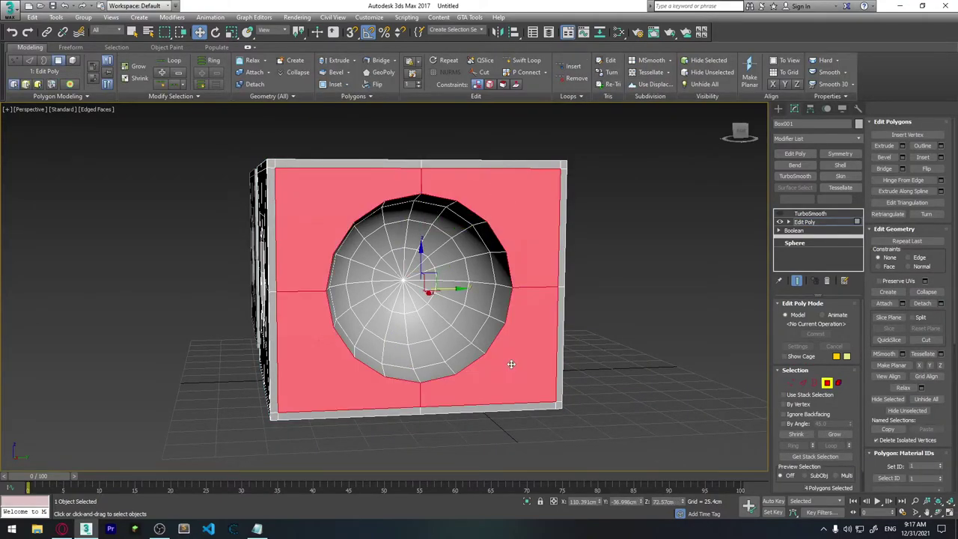
pyautogui.click(941, 158)
pyautogui.moveTo(390, 306); pyautogui.dragTo(391, 283)
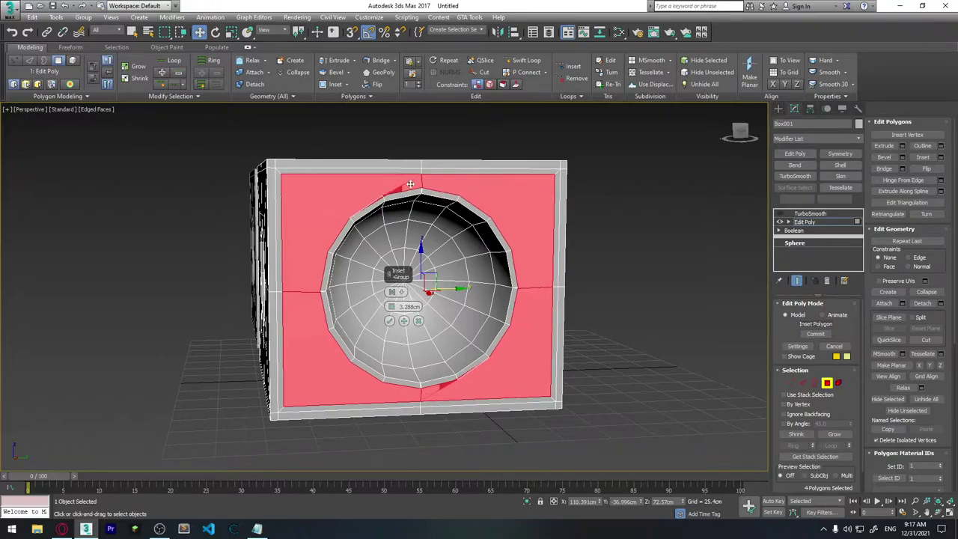
pyautogui.moveTo(410, 183)
pyautogui.keyDown('alt'); pyautogui.mouseDown(button='middle')
pyautogui.moveTo(441, 219)
pyautogui.moveTo(410, 214)
pyautogui.moveTo(400, 225)
pyautogui.mouseUp(button='middle'); pyautogui.keyUp('alt')
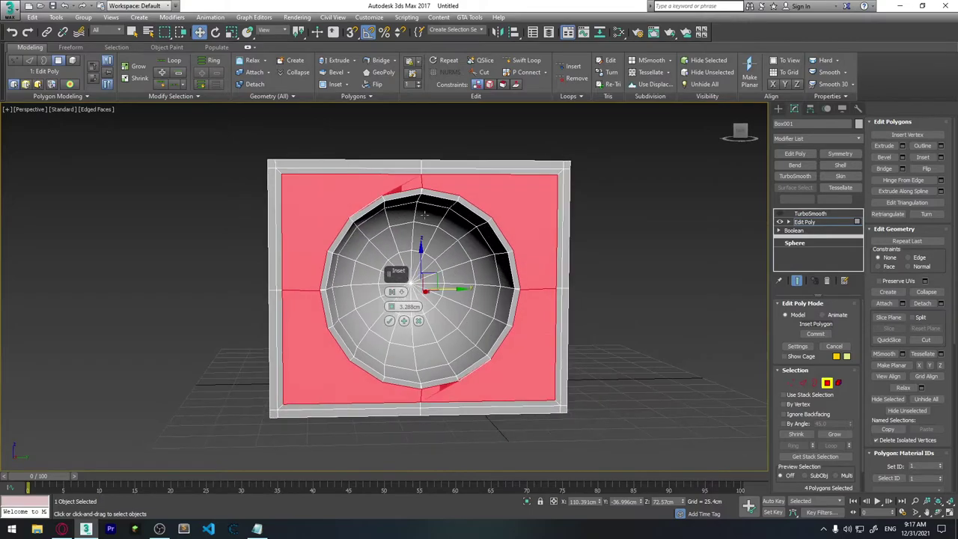
pyautogui.click(389, 320)
pyautogui.click(802, 383)
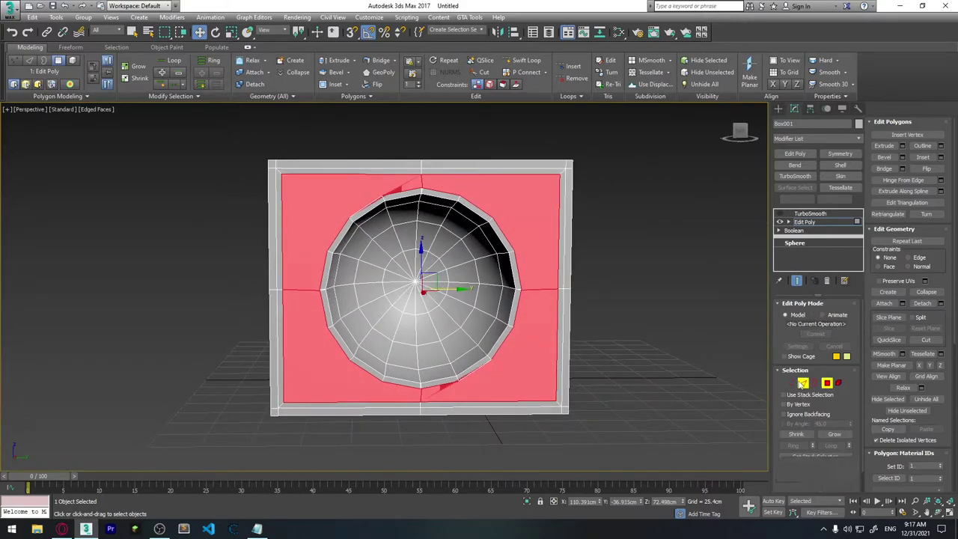
# Cut edges from the hole's rim out toward the right side and back to the rim.
pyautogui.scroll(3, 472, 372)
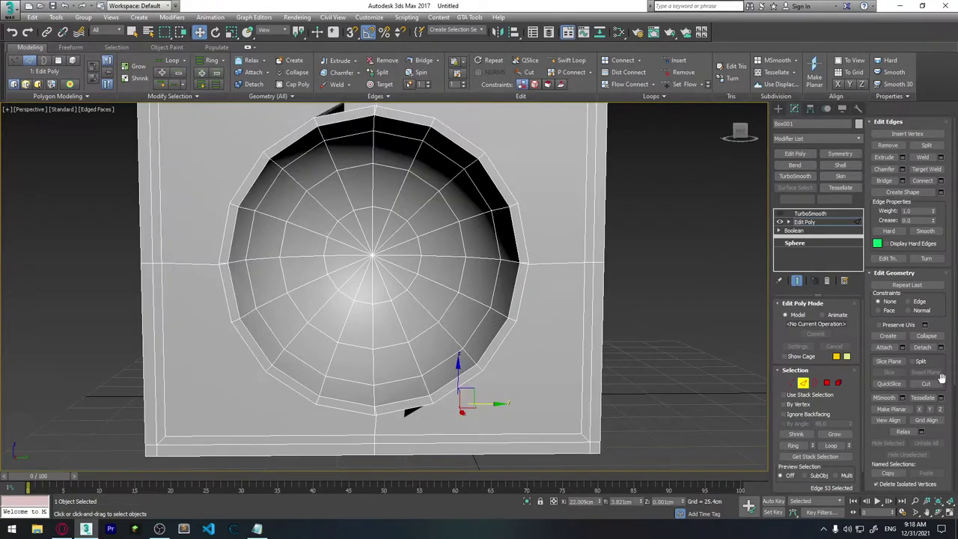
pyautogui.click(925, 383)
pyautogui.moveTo(592, 231)
pyautogui.keyDown('alt'); pyautogui.mouseDown(button='middle')
pyautogui.moveTo(492, 294)
pyautogui.moveTo(559, 307)
pyautogui.mouseUp(button='middle'); pyautogui.keyUp('alt')
pyautogui.press('w')
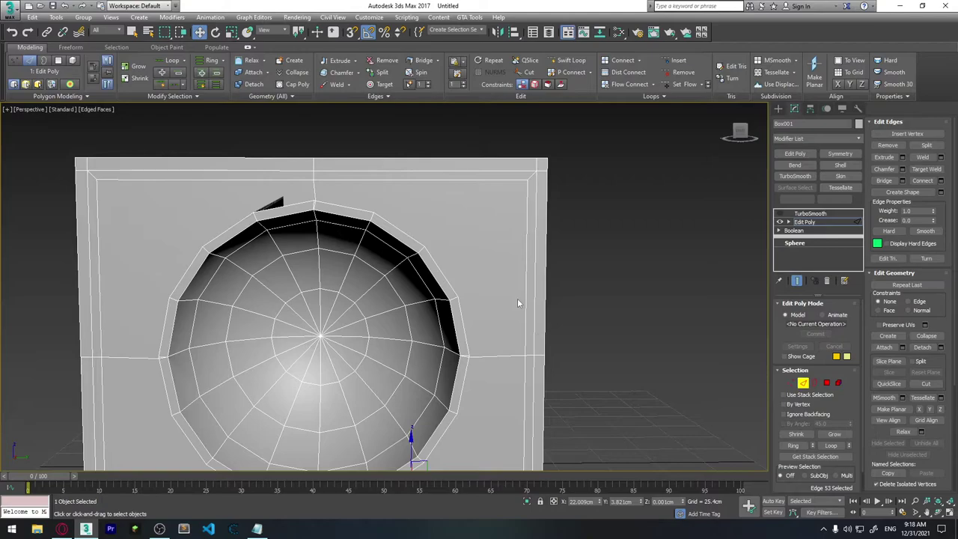
pyautogui.click(926, 383)
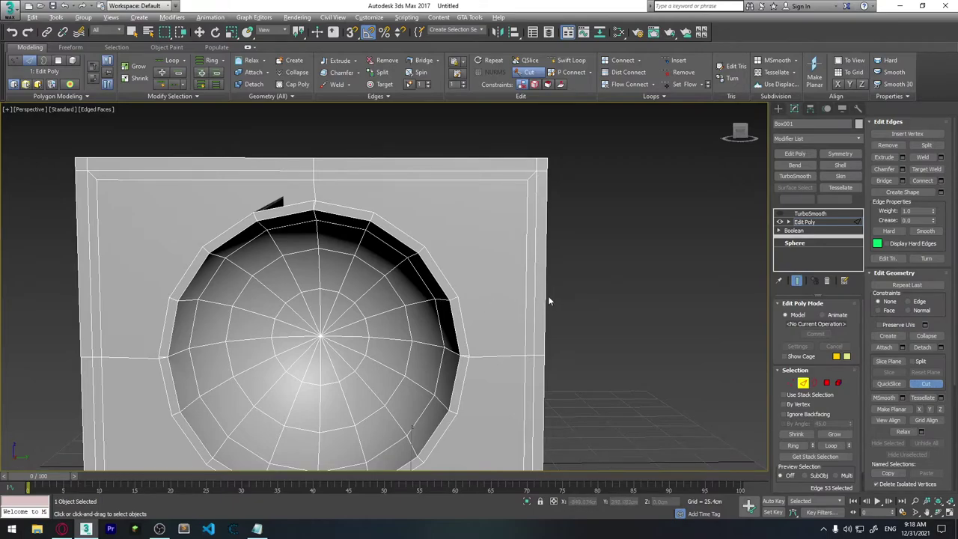
pyautogui.keyDown('alt'); pyautogui.moveTo(548, 295); pyautogui.dragTo(443, 228, button='middle'); pyautogui.keyUp('alt')
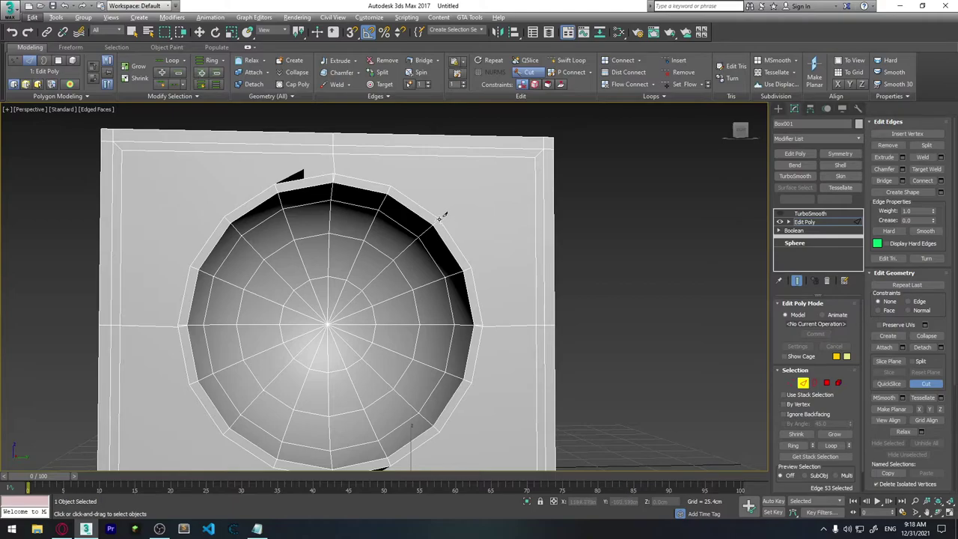
pyautogui.click(440, 218)
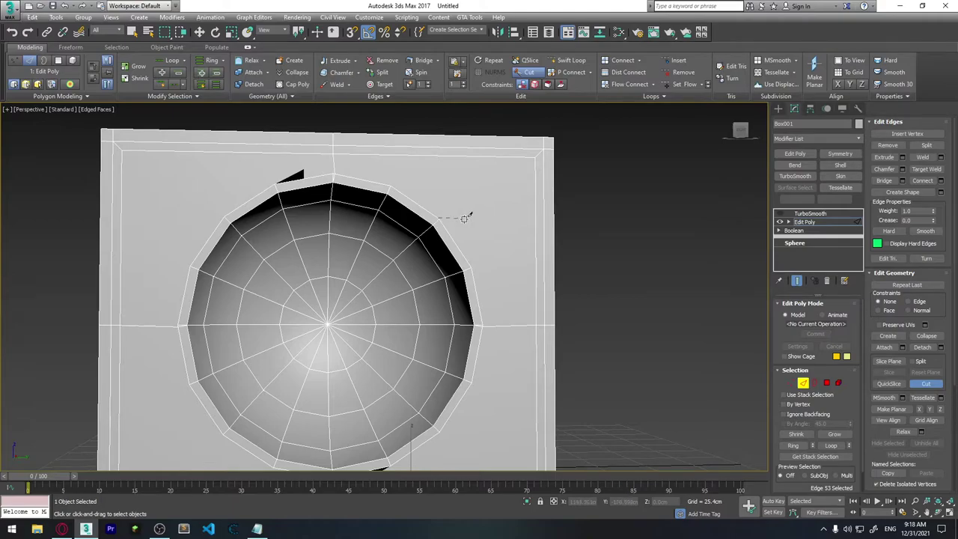
pyautogui.click(535, 258)
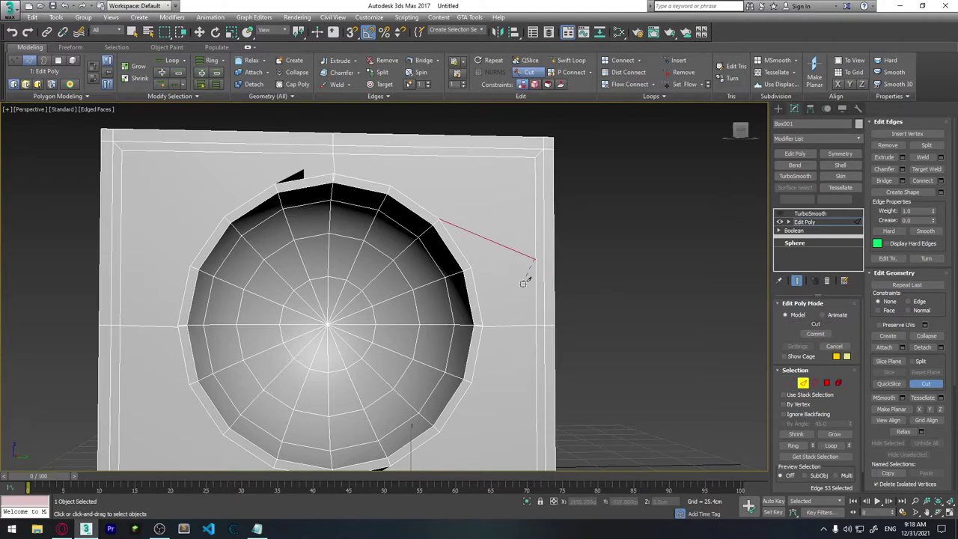
pyautogui.click(483, 322)
# Continue the cut through points along the rim up to the hole's top.
pyautogui.moveTo(476, 252); pyautogui.dragTo(500, 316, button='middle')
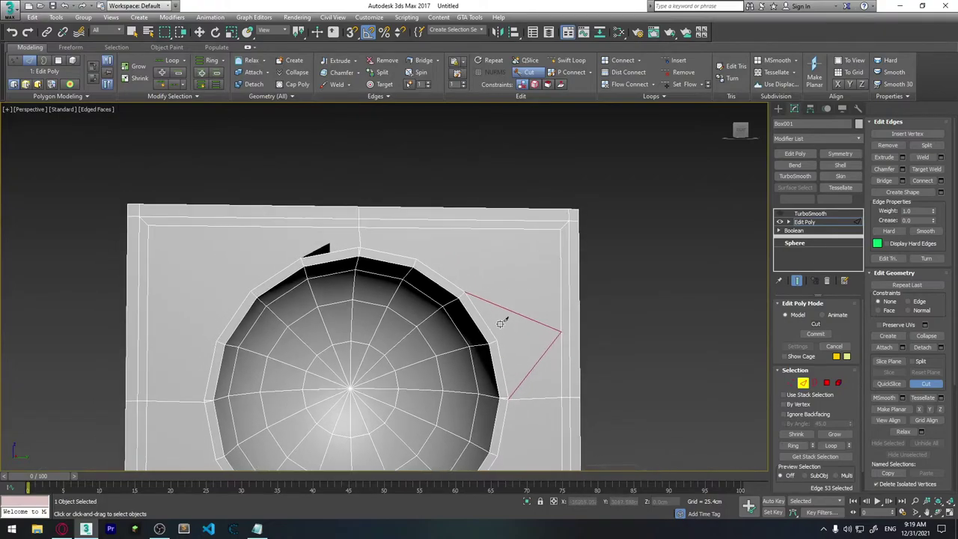
pyautogui.click(466, 290)
pyautogui.click(445, 228)
pyautogui.click(361, 246)
pyautogui.click(791, 383)
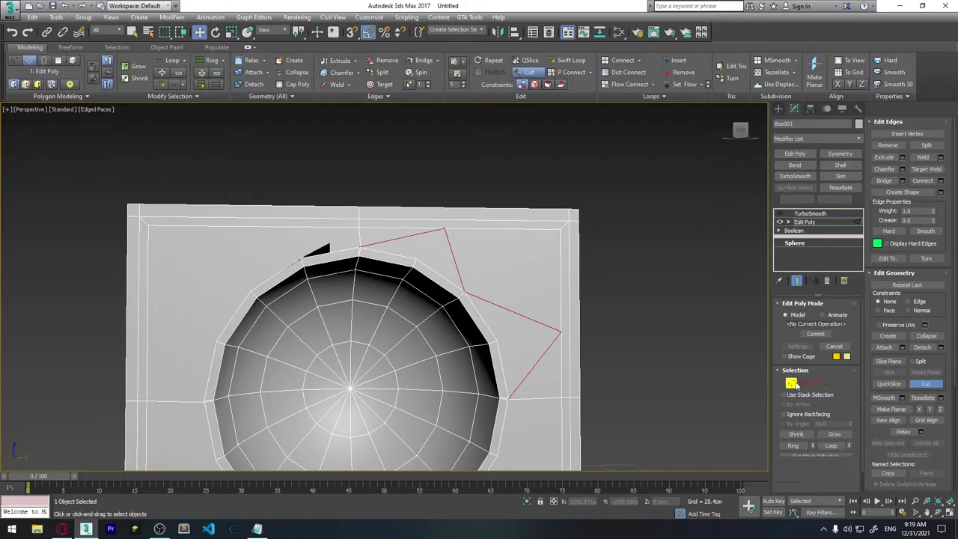
# Turn on Target Weld and merge the first stray rim vertex onto its neighbouring vertex.
pyautogui.click(926, 157)
pyautogui.scroll(3, 479, 262)
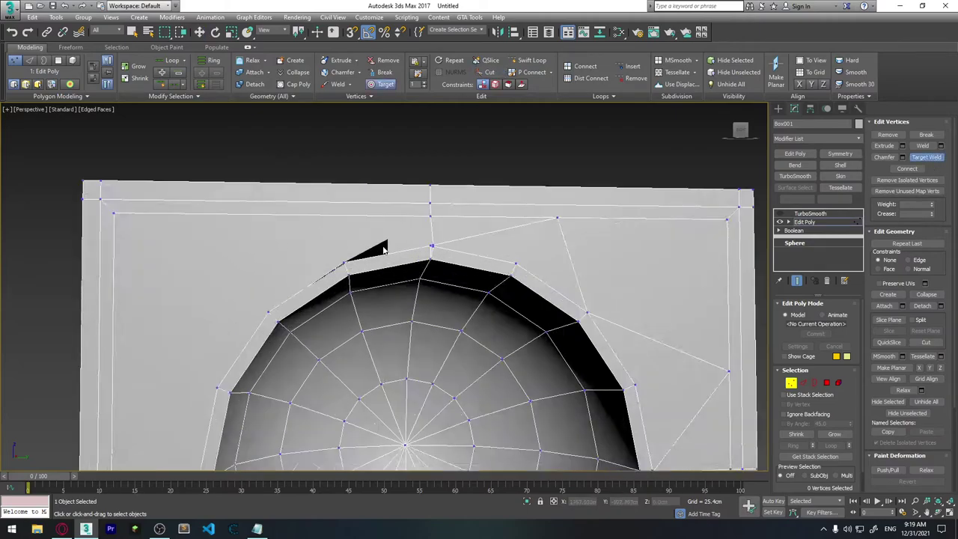
pyautogui.scroll(3, 496, 255)
pyautogui.scroll(3, 479, 245)
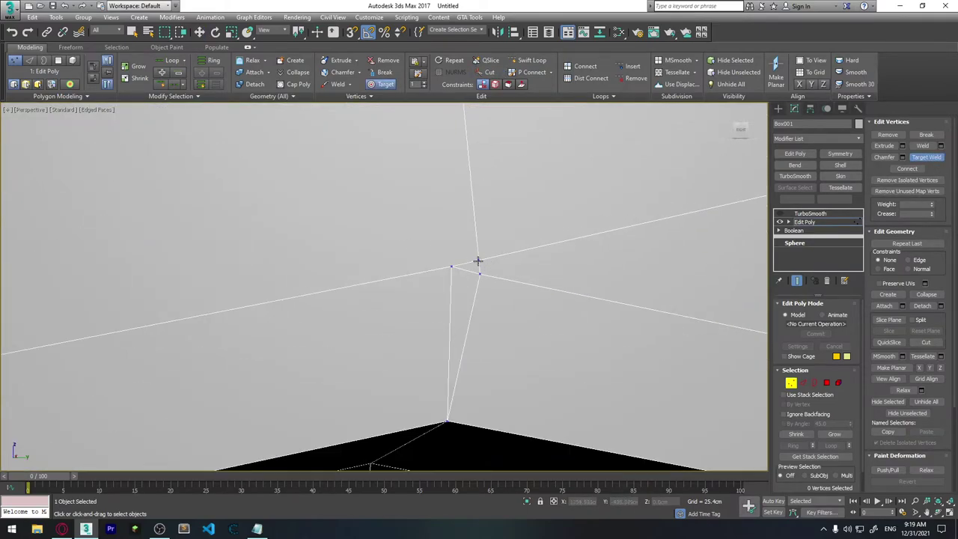
pyautogui.click(479, 272)
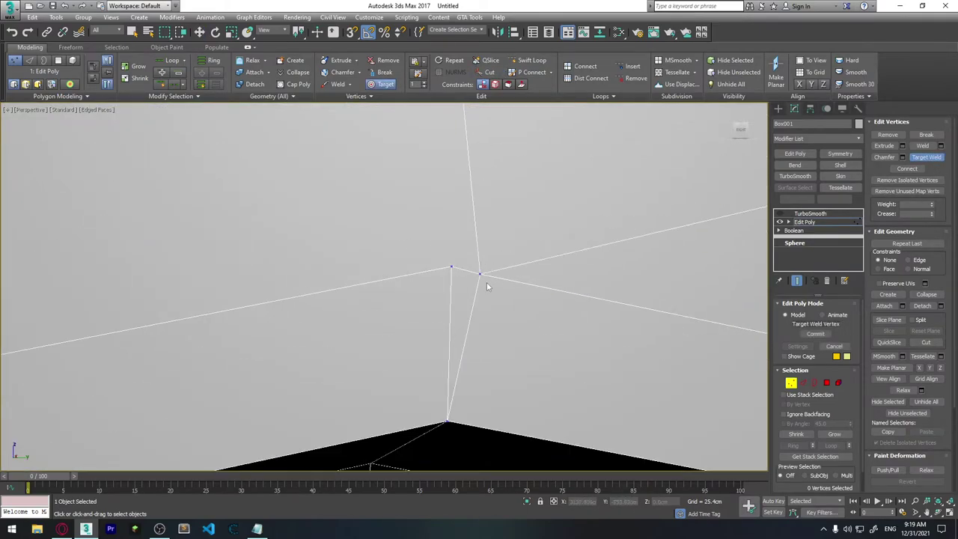
pyautogui.click(450, 264)
pyautogui.scroll(-2, 479, 279)
pyautogui.scroll(-2, 474, 284)
pyautogui.scroll(-2, 434, 268)
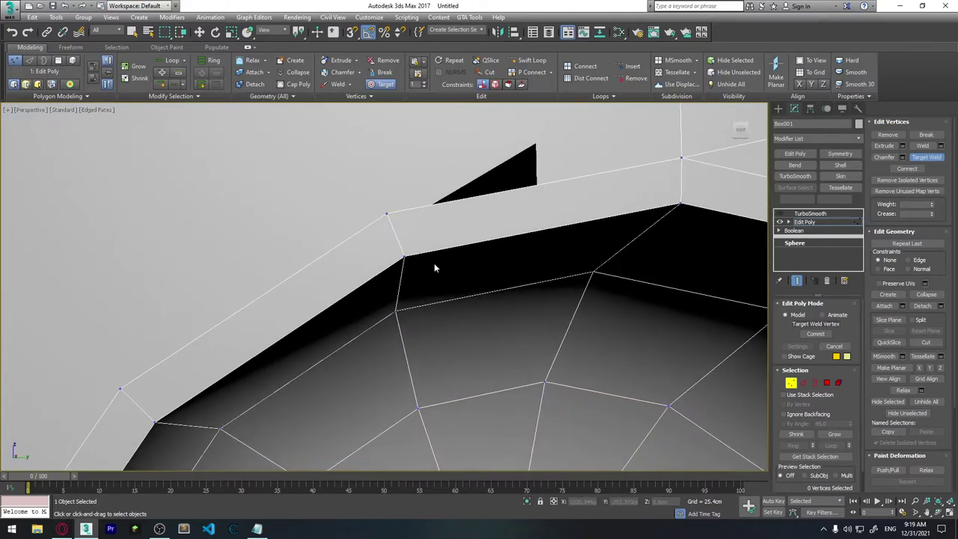
pyautogui.scroll(-2, 435, 267)
pyautogui.scroll(3, 449, 270)
pyautogui.scroll(3, 438, 274)
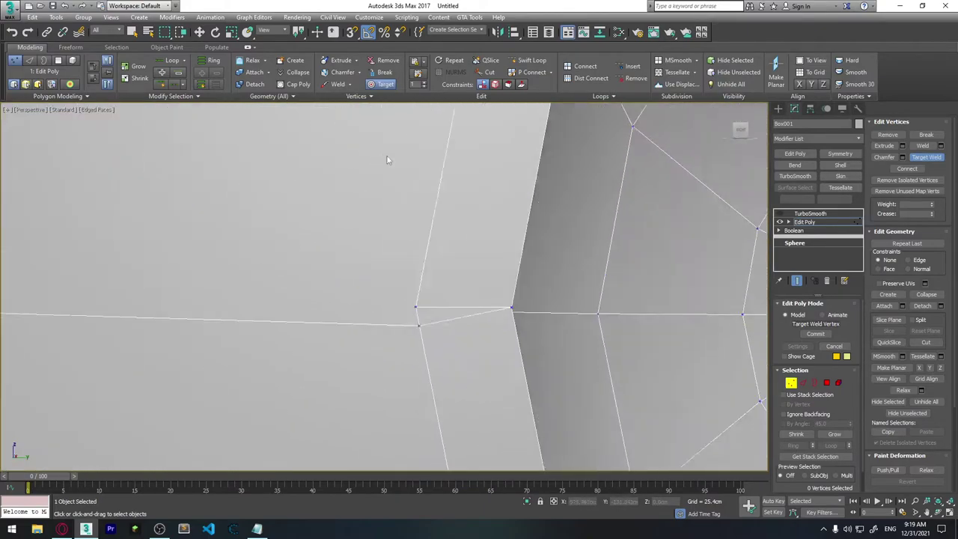
pyautogui.scroll(2, 387, 160)
# Target-weld the remaining stray vertices around the cavity rim onto their adjacent vertices.
pyautogui.moveTo(439, 374); pyautogui.dragTo(419, 245, button='middle')
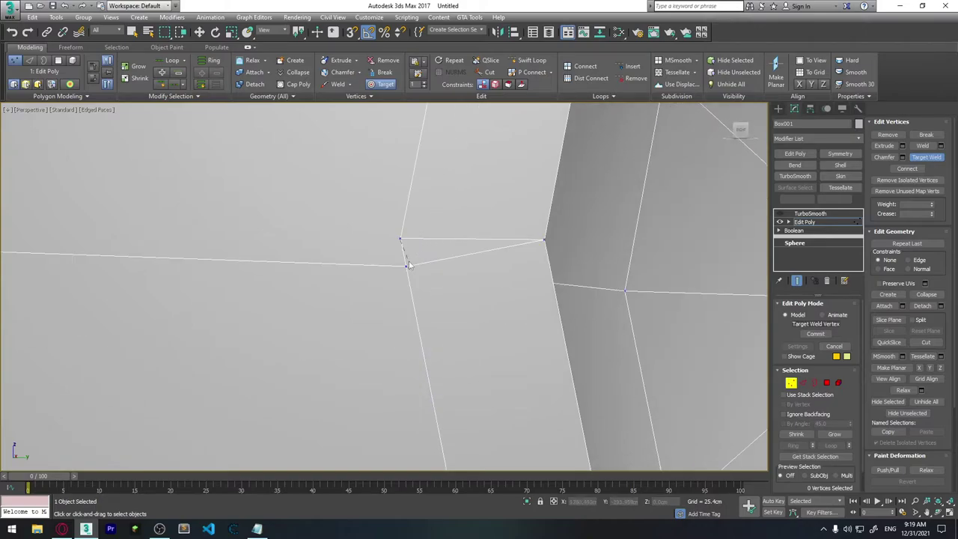
pyautogui.click(407, 264)
pyautogui.scroll(-2, 464, 291)
pyautogui.scroll(-3, 465, 292)
pyautogui.scroll(-1, 475, 264)
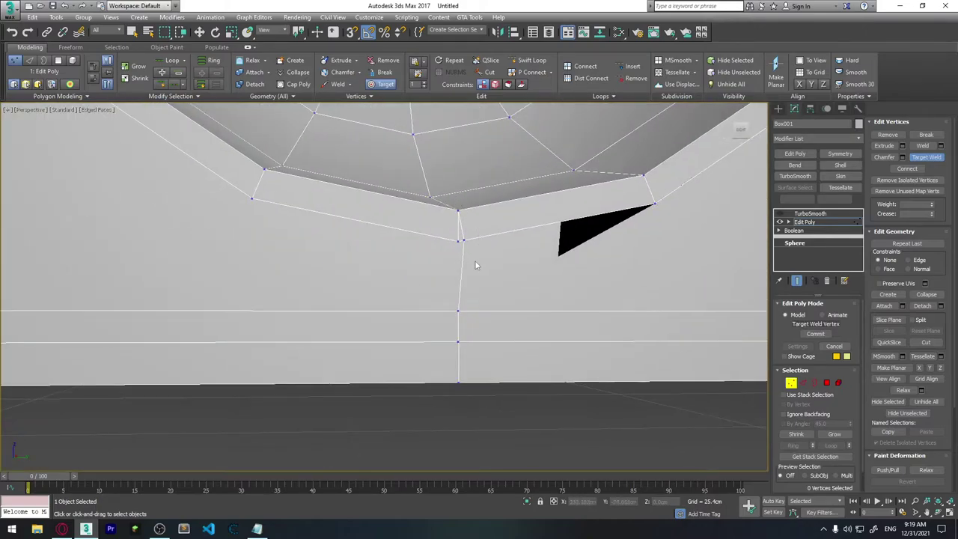
pyautogui.scroll(3, 464, 257)
pyautogui.click(450, 253)
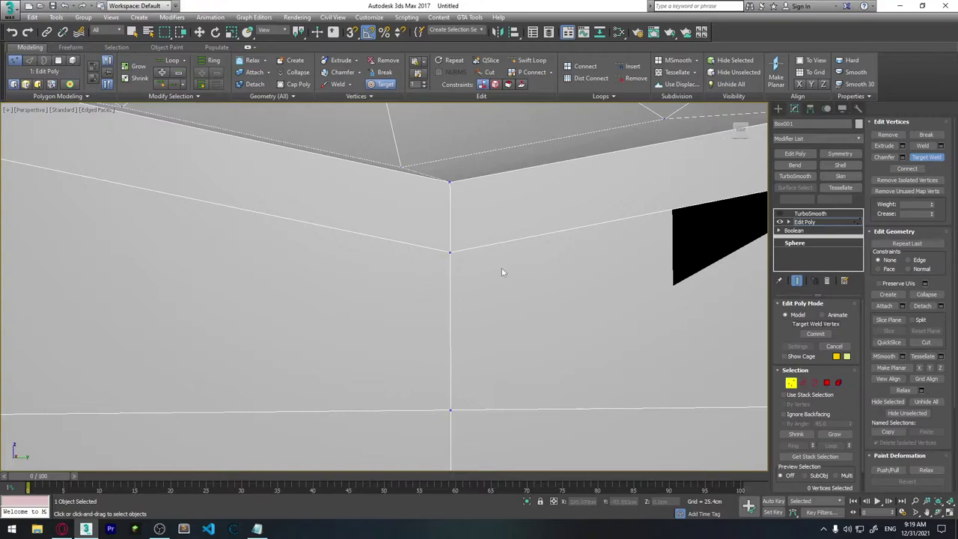
pyautogui.scroll(-3, 501, 268)
pyautogui.keyDown('alt'); pyautogui.moveTo(502, 268); pyautogui.dragTo(501, 259, button='middle'); pyautogui.keyUp('alt')
pyautogui.scroll(-3, 502, 259)
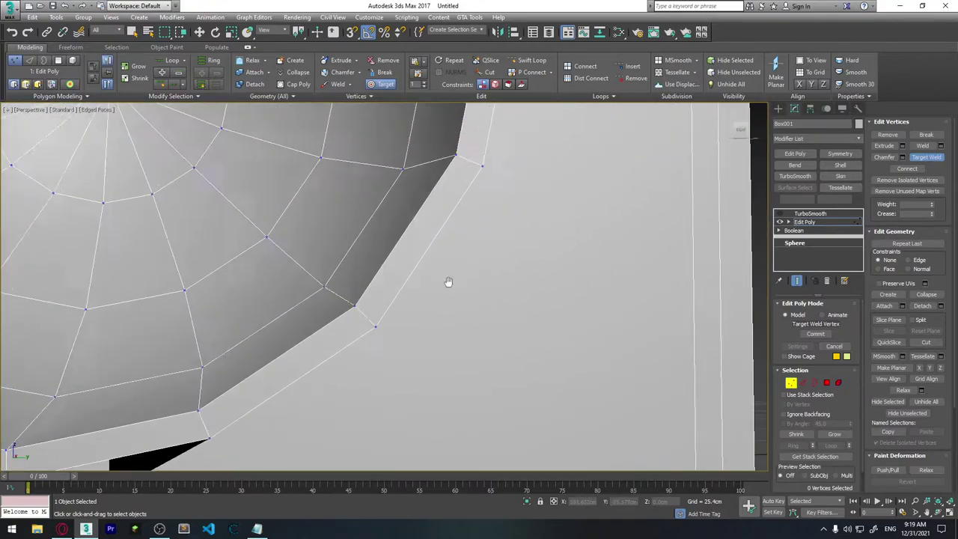
pyautogui.keyDown('alt'); pyautogui.moveTo(449, 282); pyautogui.dragTo(471, 214, button='middle'); pyautogui.keyUp('alt')
pyautogui.scroll(4, 389, 299)
pyautogui.scroll(1, 404, 300)
pyautogui.click(395, 313)
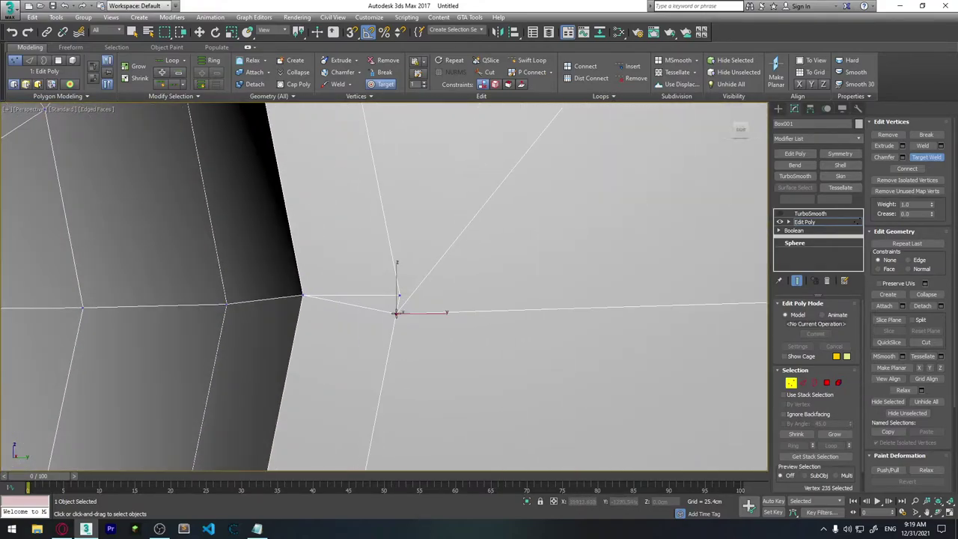
pyautogui.click(397, 307)
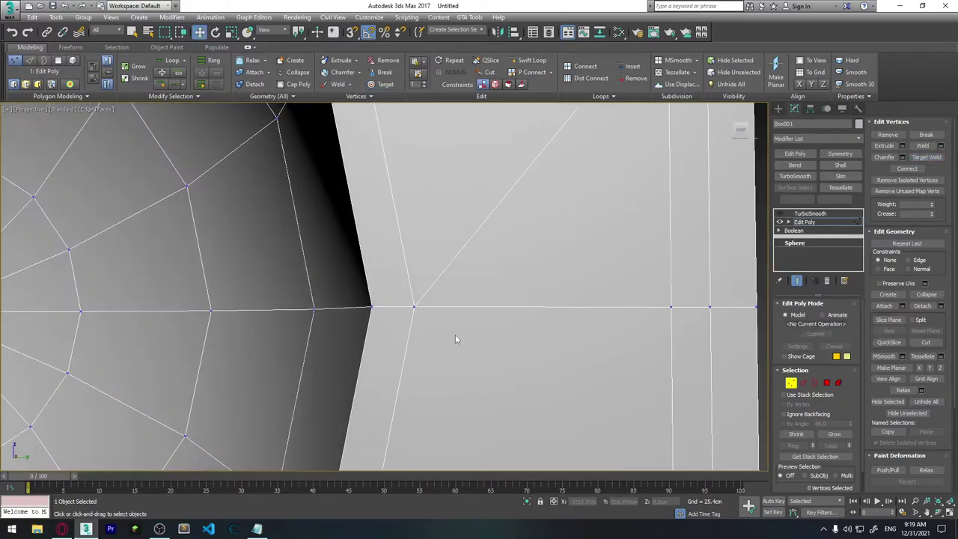
pyautogui.scroll(-3, 453, 334)
pyautogui.scroll(3, 448, 329)
pyautogui.scroll(-2, 445, 314)
pyautogui.scroll(-3, 456, 304)
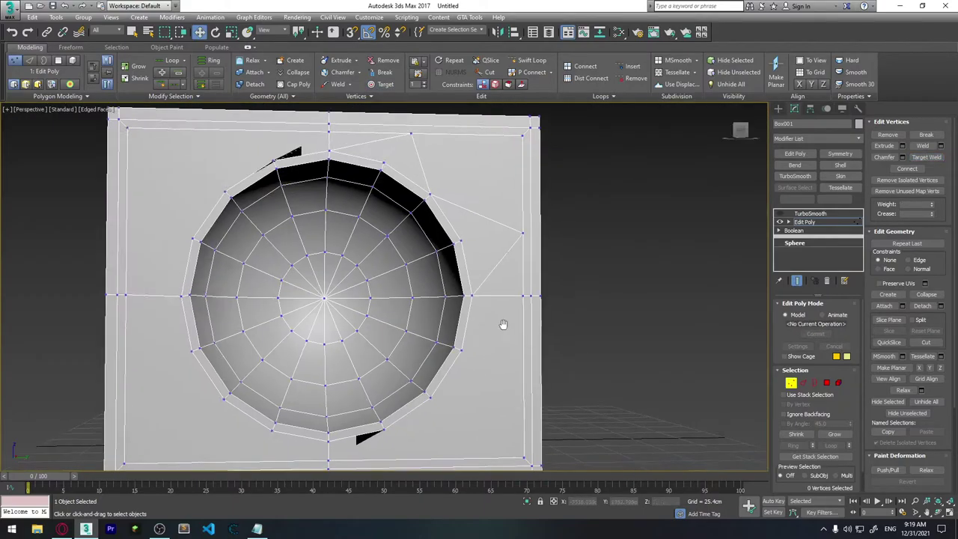
pyautogui.scroll(-1, 493, 314)
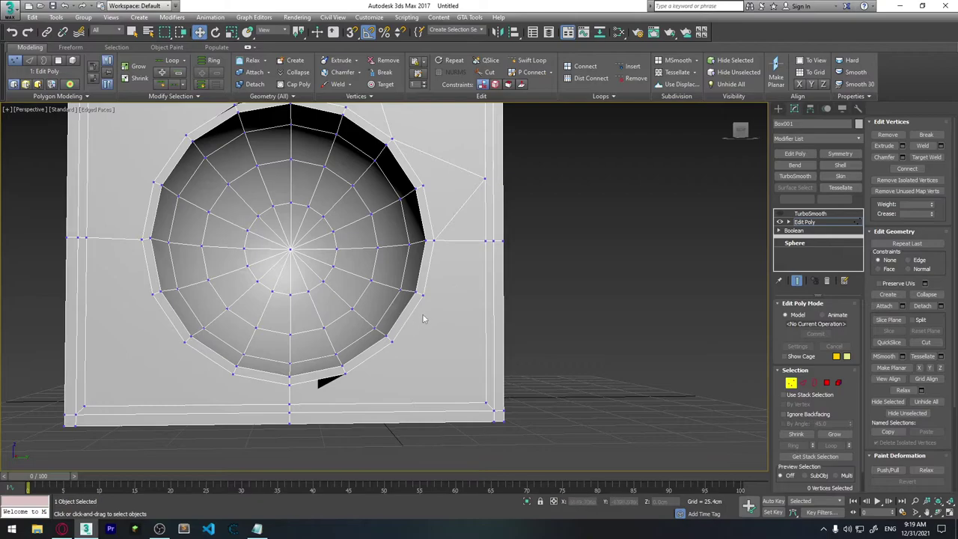
# Cut an edge from the upper right vertex through the top edge and arch to the plate's left edge.
pyautogui.moveTo(445, 298); pyautogui.dragTo(437, 370, button='middle')
pyautogui.moveTo(413, 277); pyautogui.dragTo(454, 285, button='middle')
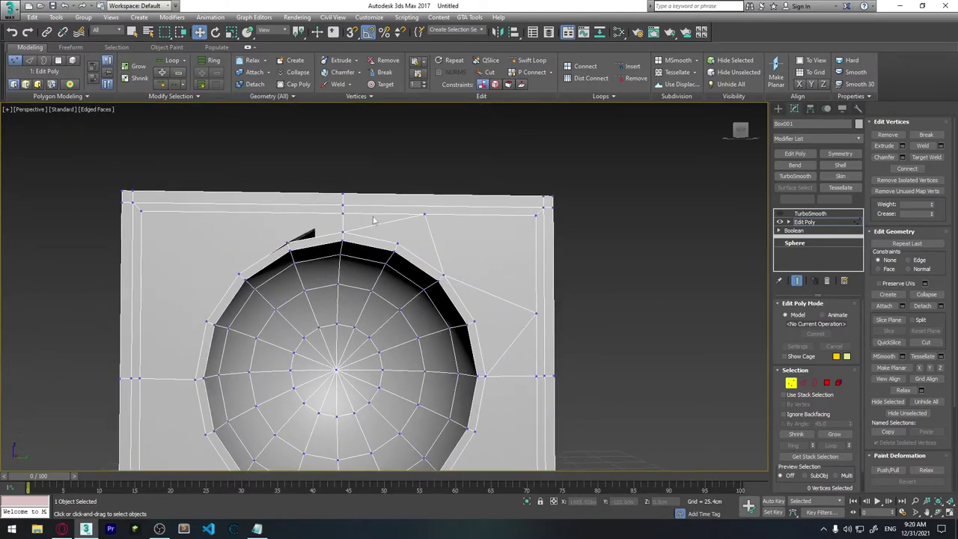
pyautogui.moveTo(386, 224); pyautogui.dragTo(543, 257, button='middle')
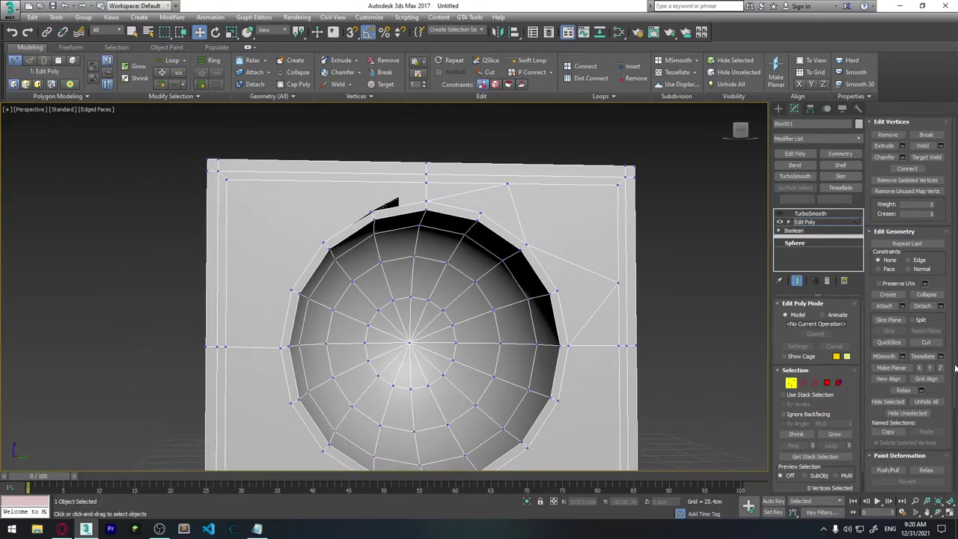
pyautogui.click(930, 343)
pyautogui.scroll(2, 515, 265)
pyautogui.scroll(1, 515, 265)
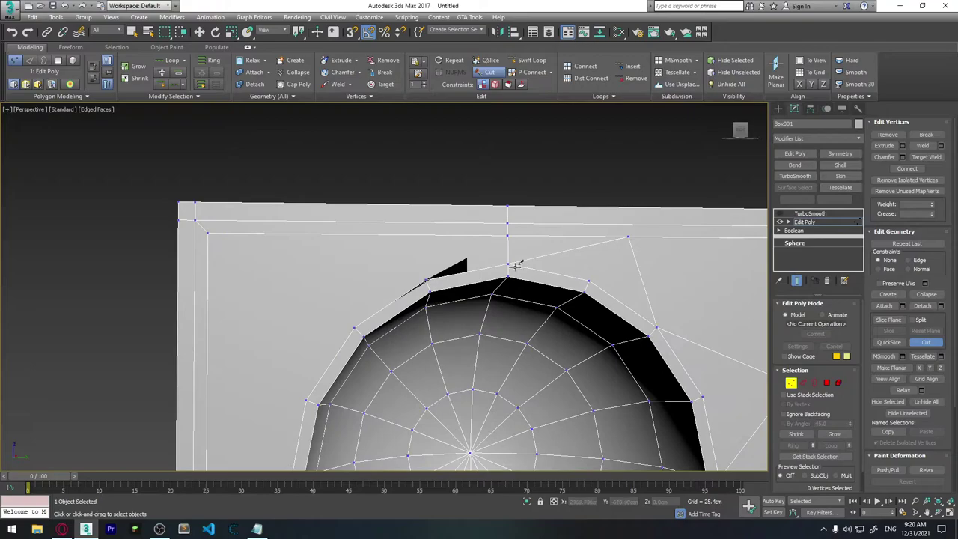
pyautogui.click(508, 263)
pyautogui.click(406, 235)
pyautogui.click(355, 327)
pyautogui.moveTo(395, 331); pyautogui.dragTo(459, 247, button='middle')
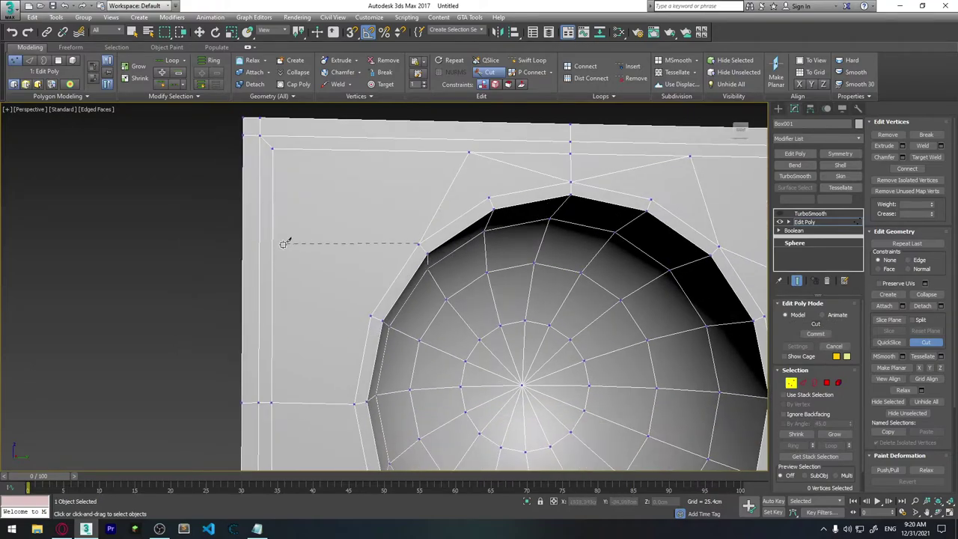
pyautogui.moveTo(284, 244); pyautogui.dragTo(331, 250, button='middle')
pyautogui.moveTo(351, 322); pyautogui.dragTo(263, 231, button='middle')
pyautogui.click(253, 256)
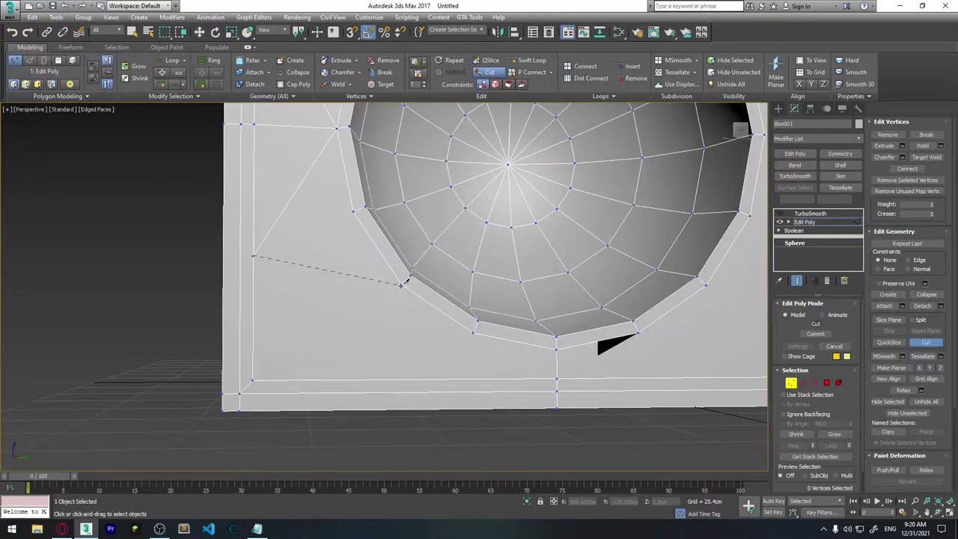
# Cut edges from below the arch to the bottom edge and through an arch vertex to the right edge.
pyautogui.moveTo(401, 285); pyautogui.dragTo(380, 192, button='middle')
pyautogui.click(539, 271)
pyautogui.moveTo(538, 271); pyautogui.dragTo(325, 265, button='middle')
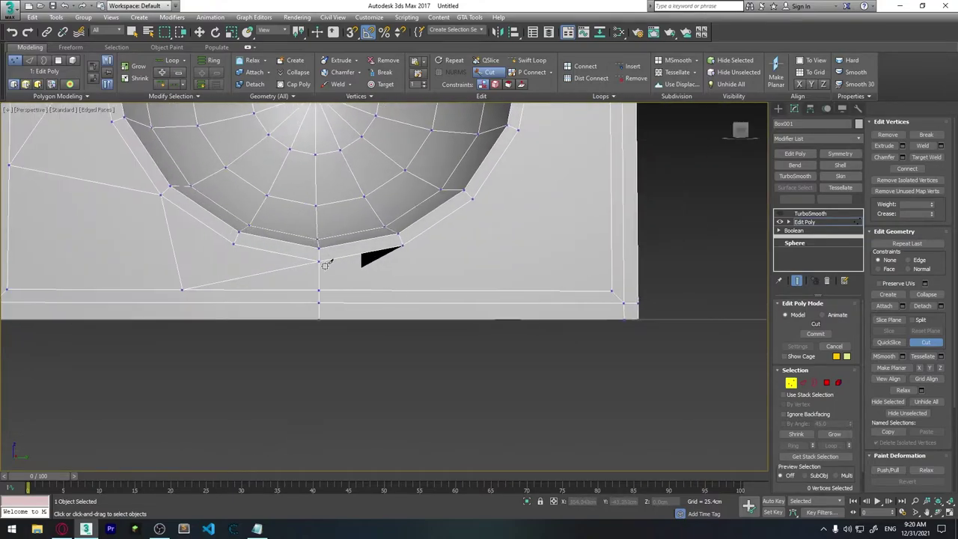
pyautogui.click(434, 290)
pyautogui.moveTo(493, 200); pyautogui.dragTo(327, 290, button='middle')
pyautogui.click(288, 287)
pyautogui.click(426, 236)
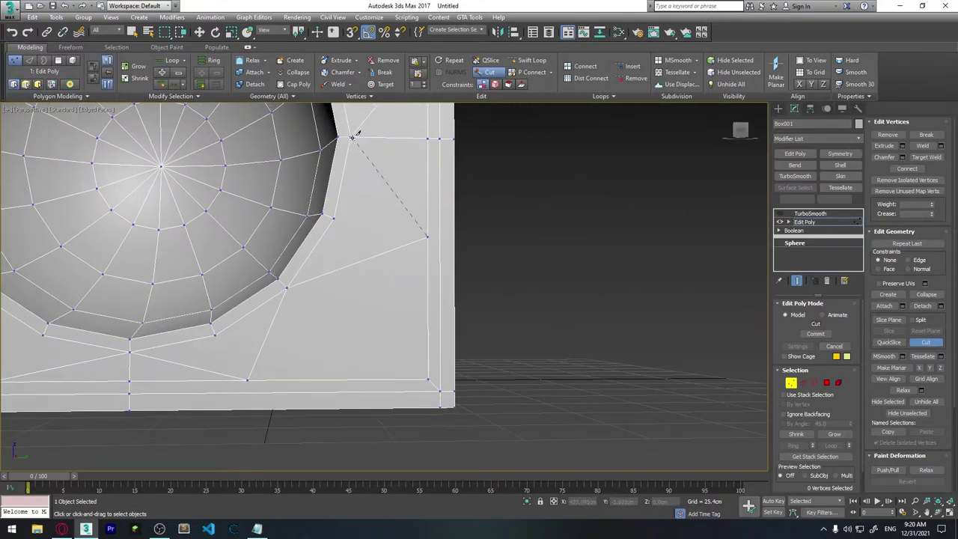
pyautogui.scroll(-3, 353, 137)
pyautogui.moveTo(523, 240); pyautogui.dragTo(331, 289, button='middle')
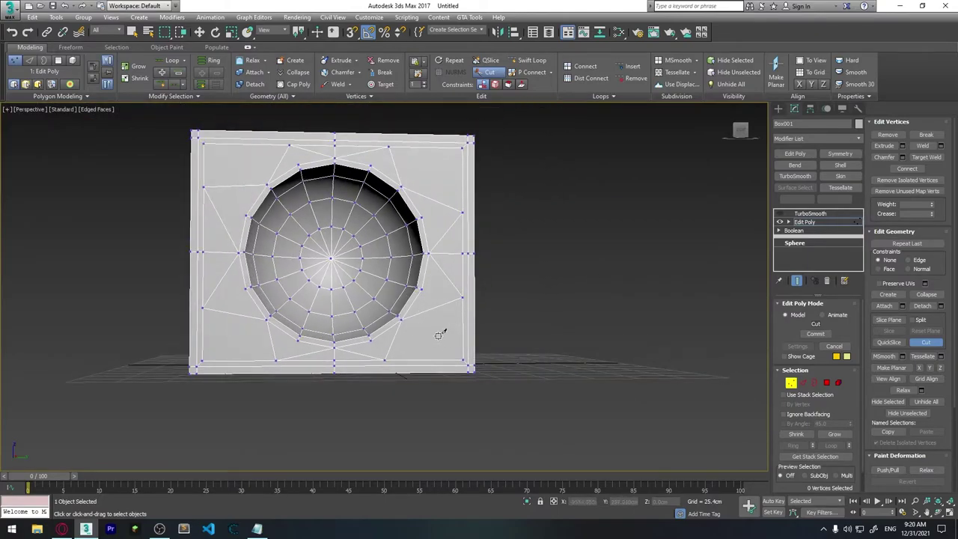
pyautogui.moveTo(439, 335); pyautogui.dragTo(445, 368, button='middle')
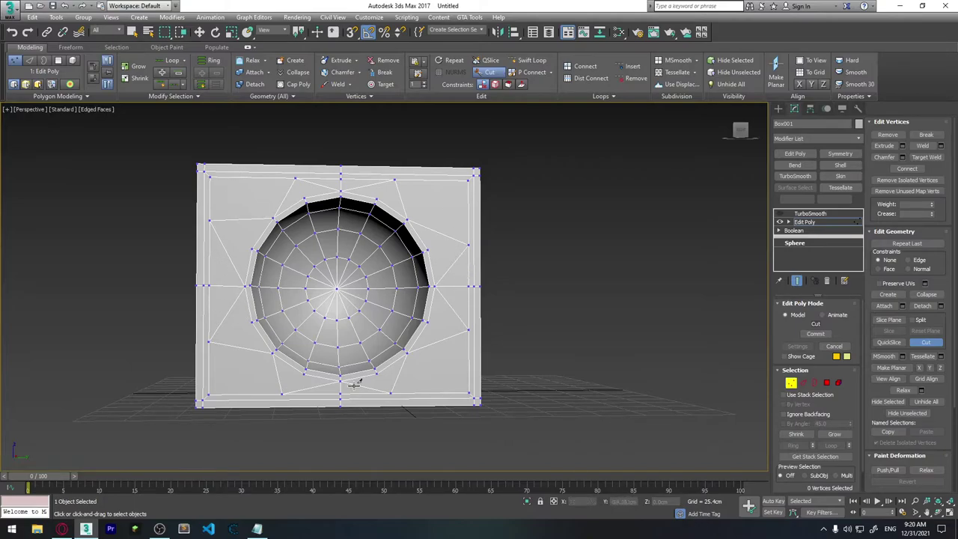
pyautogui.scroll(4, 374, 386)
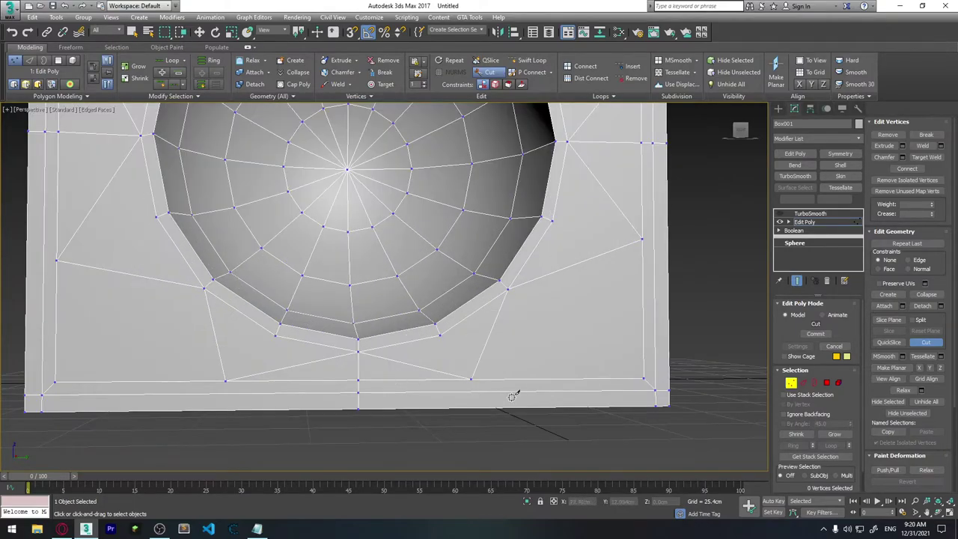
# Cut along the bottom from the lower right vertex through the middle to the lower left vertex.
pyautogui.click(471, 377)
pyautogui.click(358, 390)
pyautogui.click(227, 380)
pyautogui.scroll(3, 449, 385)
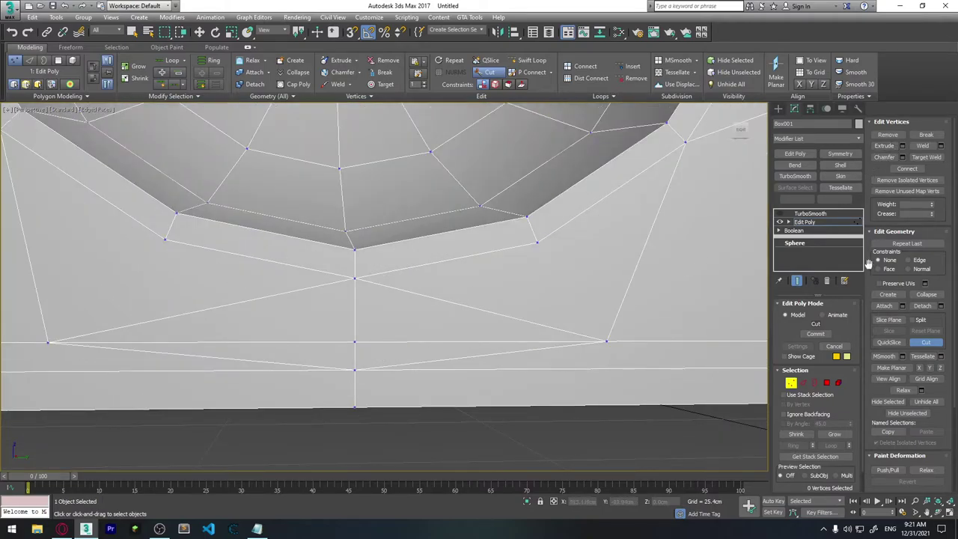
# Exit Cut and delete the extra vertex on the bottom strip.
pyautogui.click(926, 342)
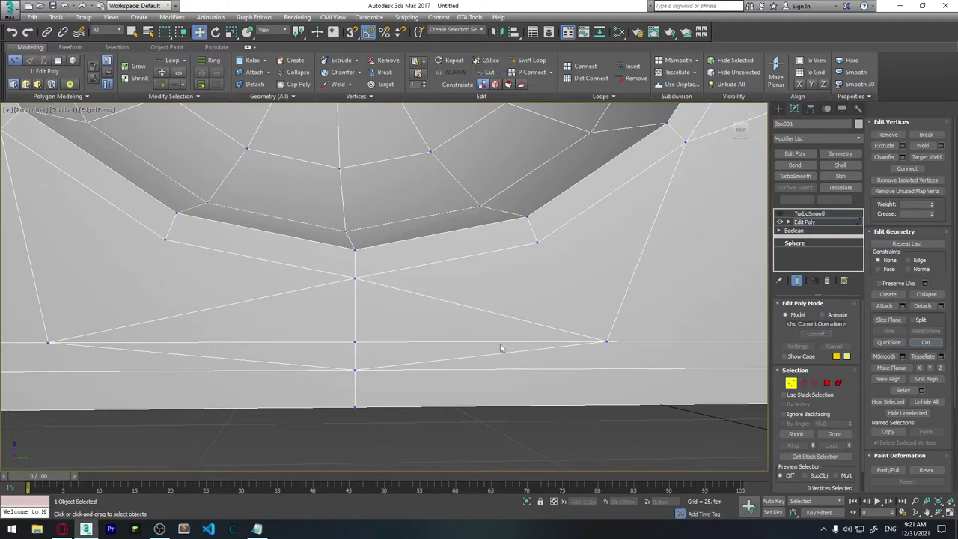
pyautogui.click(354, 342)
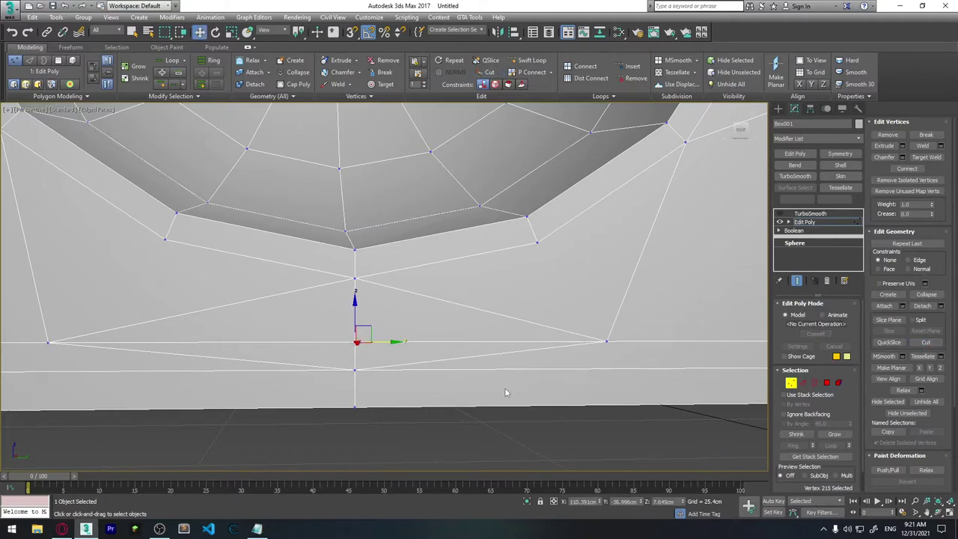
pyautogui.press('BackSpace')
pyautogui.scroll(-2, 505, 389)
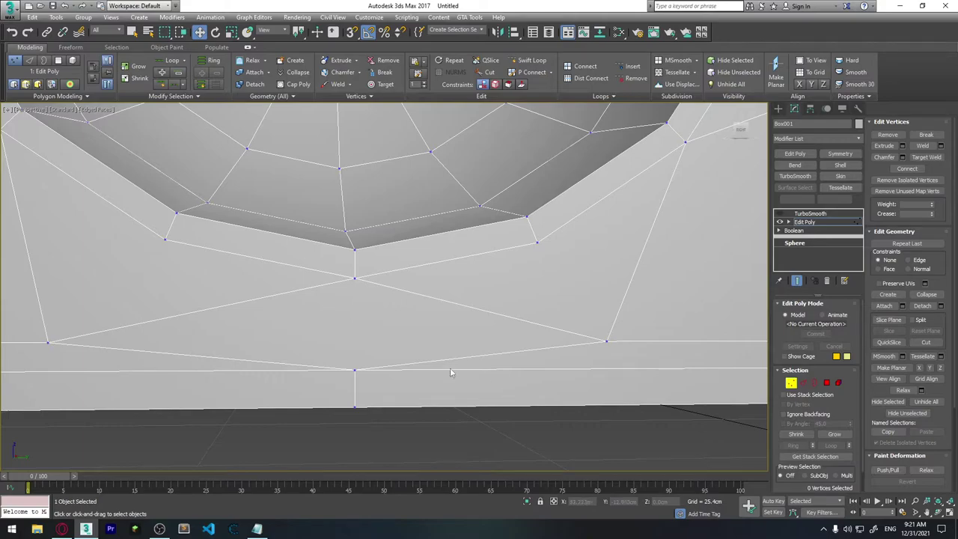
pyautogui.scroll(-3, 450, 367)
pyautogui.moveTo(429, 353); pyautogui.dragTo(433, 364, button='middle')
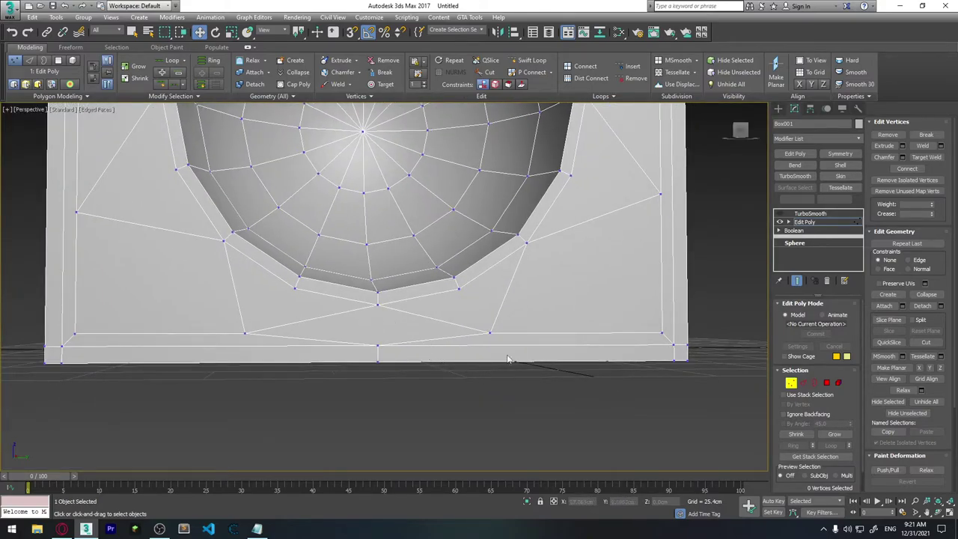
pyautogui.click(825, 382)
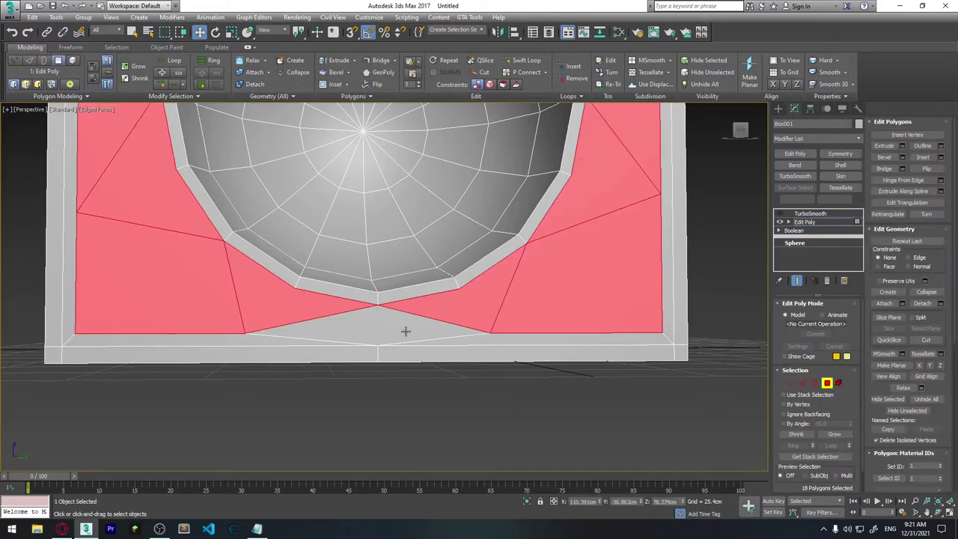
pyautogui.click(388, 329)
pyautogui.click(476, 339)
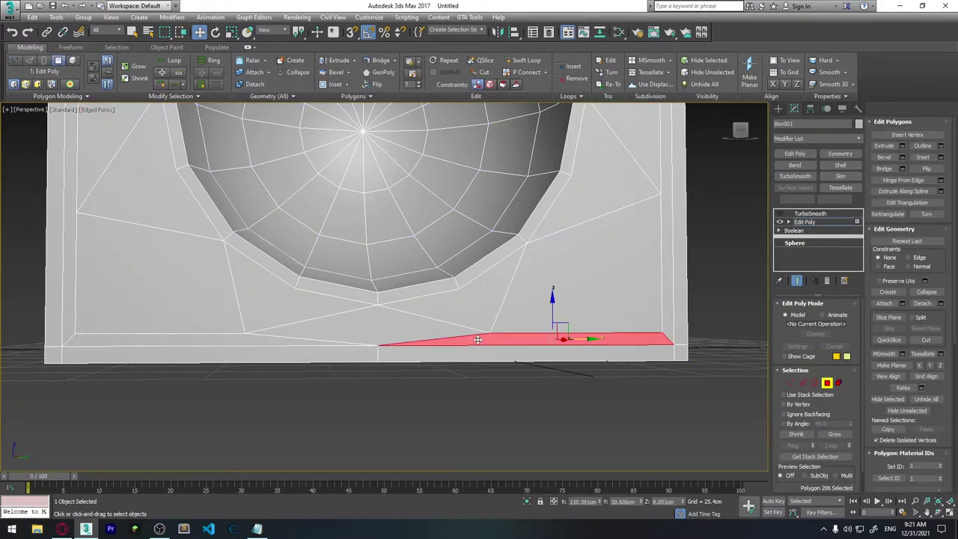
pyautogui.click(457, 303)
pyautogui.click(312, 302)
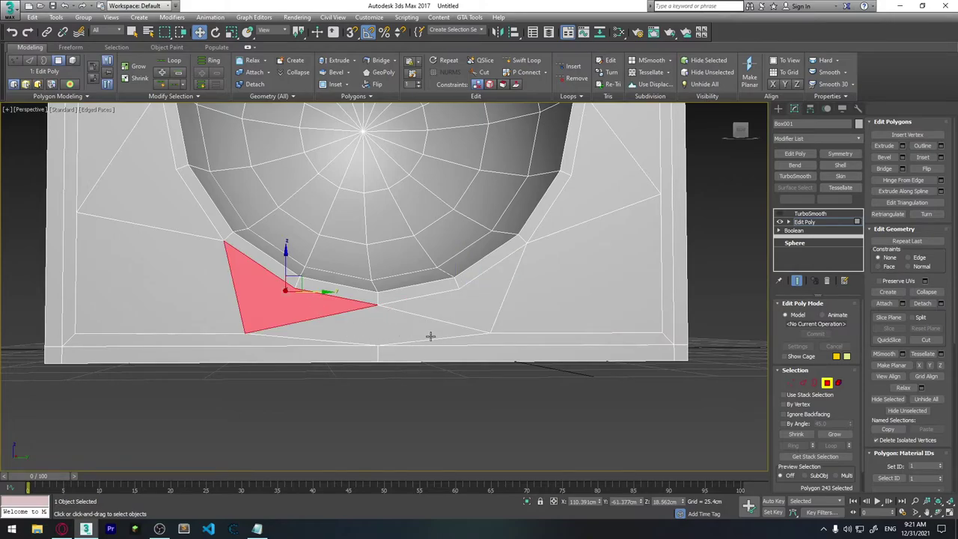
pyautogui.moveTo(529, 317); pyautogui.dragTo(427, 392, button='middle')
pyautogui.moveTo(551, 267); pyautogui.dragTo(507, 310, button='middle')
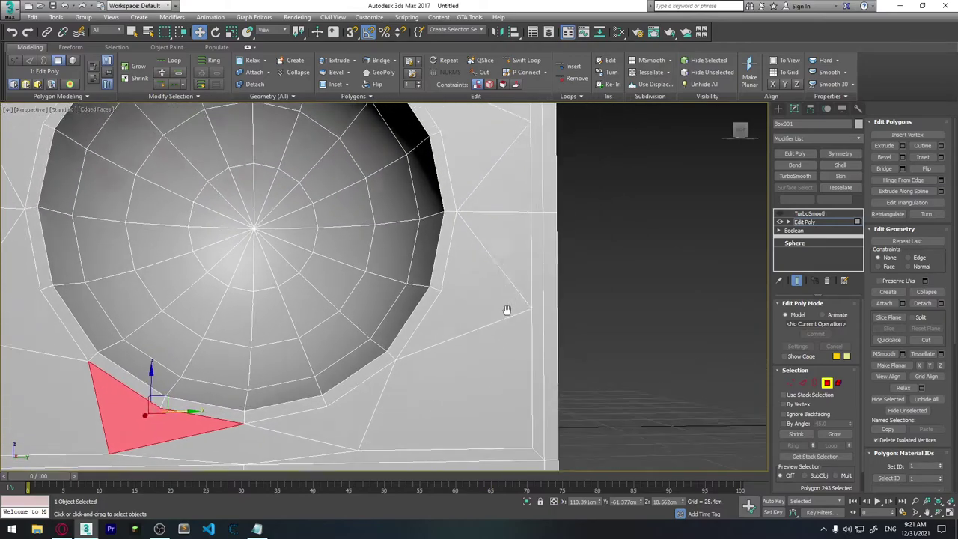
pyautogui.scroll(2, 507, 309)
pyautogui.scroll(-1, 471, 292)
pyautogui.scroll(-2, 460, 262)
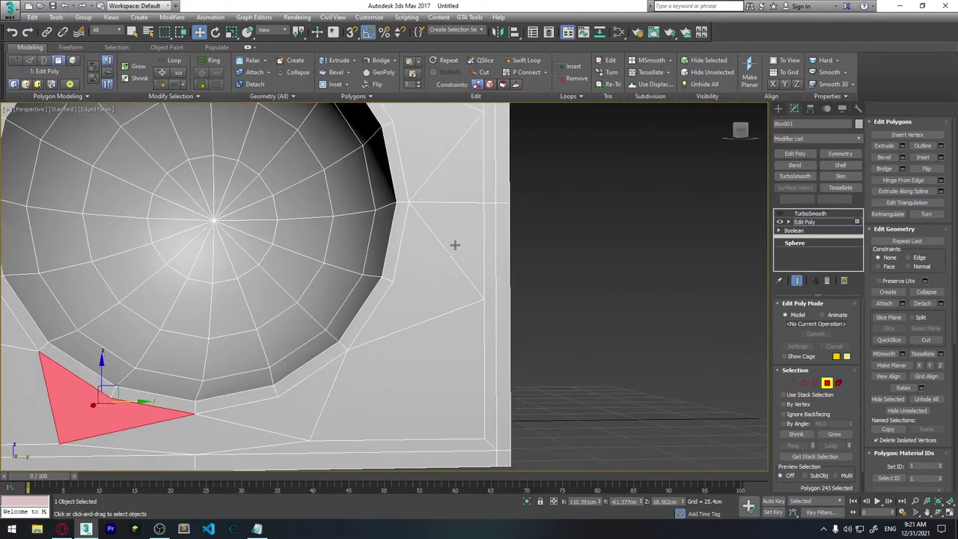
pyautogui.moveTo(454, 244)
pyautogui.mouseDown(button='middle')
pyautogui.moveTo(372, 321)
pyautogui.moveTo(386, 308)
pyautogui.mouseUp(button='middle')
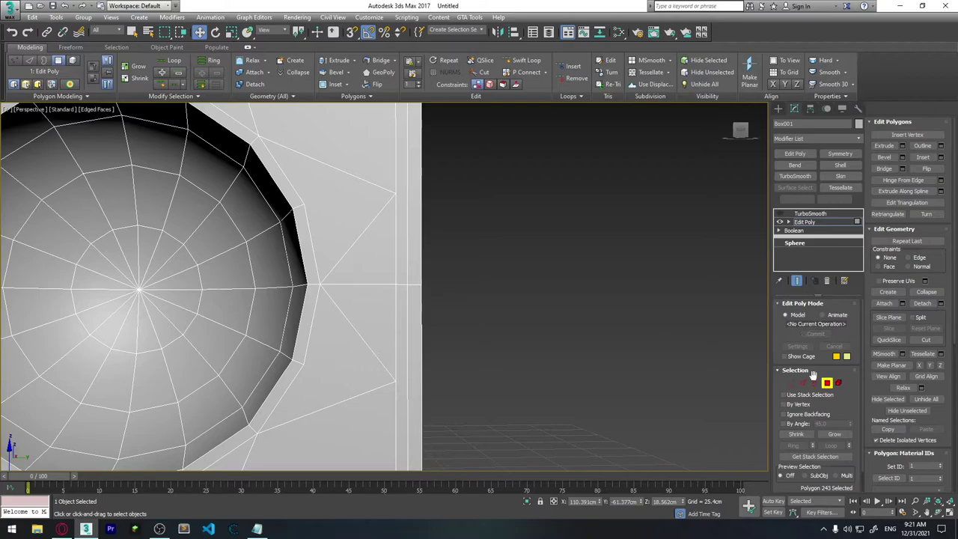
pyautogui.click(791, 382)
pyautogui.click(925, 342)
# Finish the cut joining the right border to the cavity rim and restore the earlier plate view.
pyautogui.moveTo(375, 326)
pyautogui.mouseDown(button='middle')
pyautogui.moveTo(442, 253)
pyautogui.moveTo(395, 356)
pyautogui.mouseUp(button='middle')
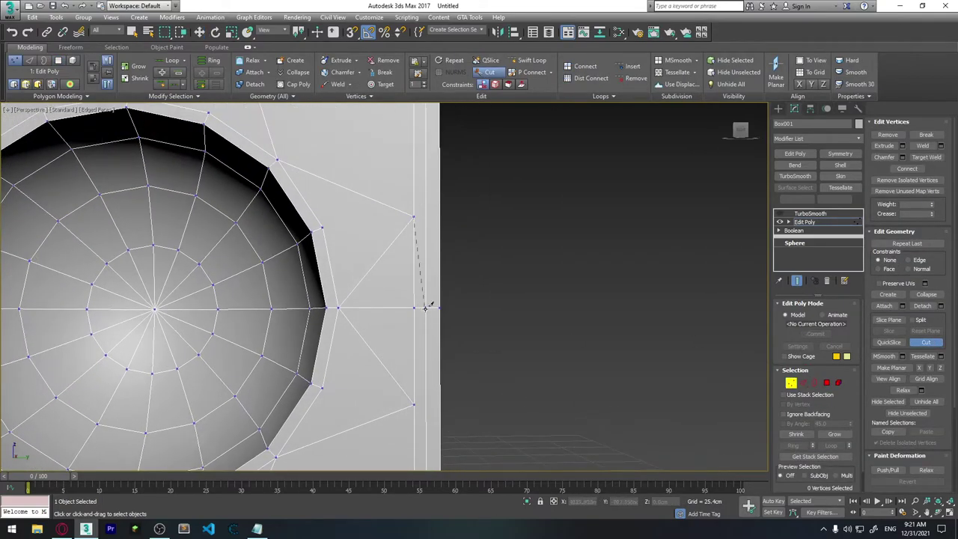
pyautogui.keyDown('alt'); pyautogui.moveTo(460, 337); pyautogui.dragTo(274, 338, button='middle'); pyautogui.keyUp('alt')
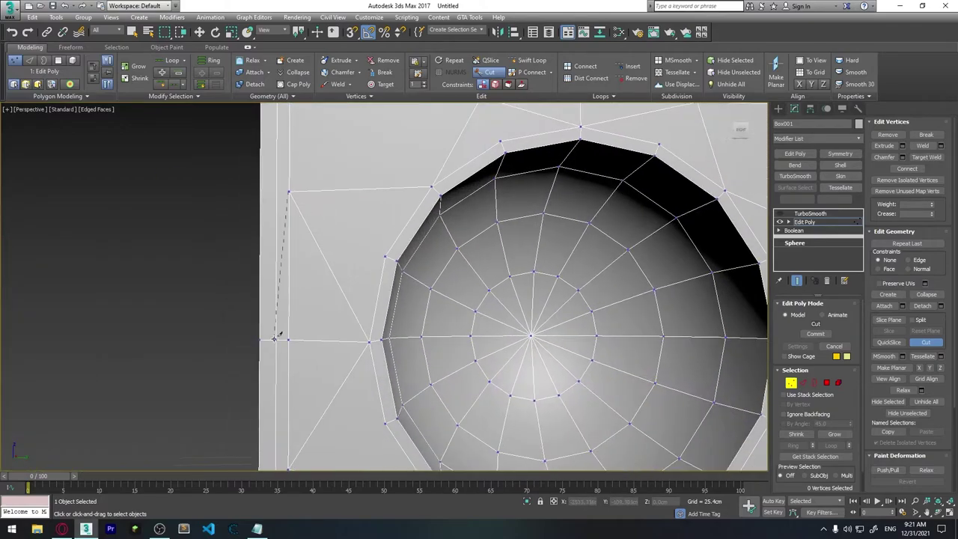
pyautogui.hotkey('shift', 'z')
pyautogui.hotkey('shift', 'z')
pyautogui.hotkey('shift', 'z')
pyautogui.rightClick(322, 268)
pyautogui.hotkey('shift', 'z')
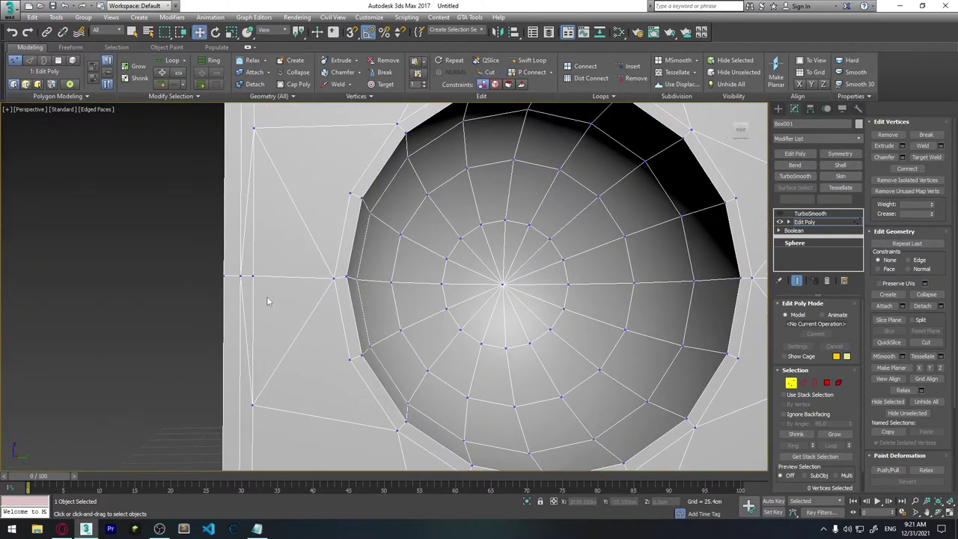
pyautogui.hotkey('shift', 'z')
pyautogui.hotkey('shift', 'z')
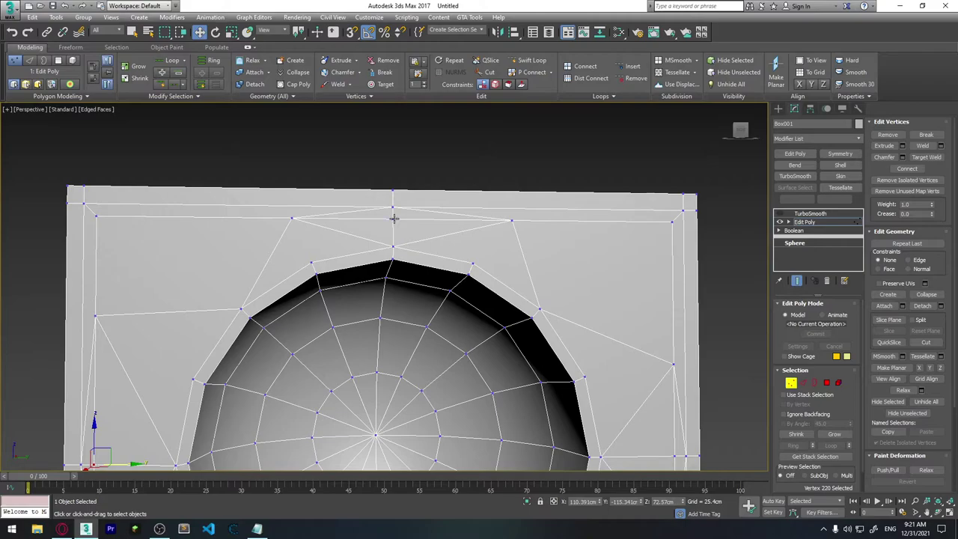
pyautogui.hotkey('shift', 'z')
# Select and then clear vertices on the plate's right border, recentring the whole plate in view.
pyautogui.hotkey('shift', 'z')
pyautogui.click(468, 242)
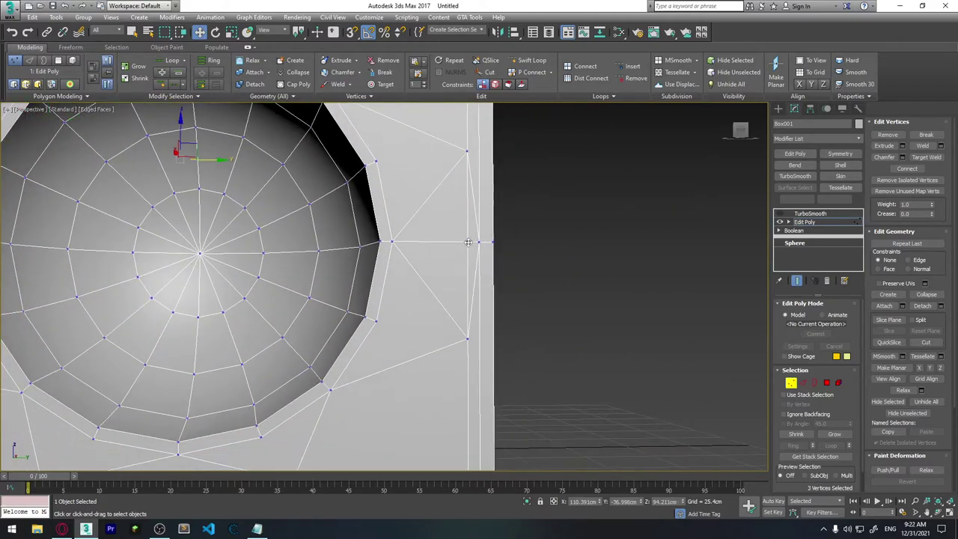
pyautogui.hotkey('shift', 'z')
pyautogui.hotkey('shift', 'z')
pyautogui.click(603, 380)
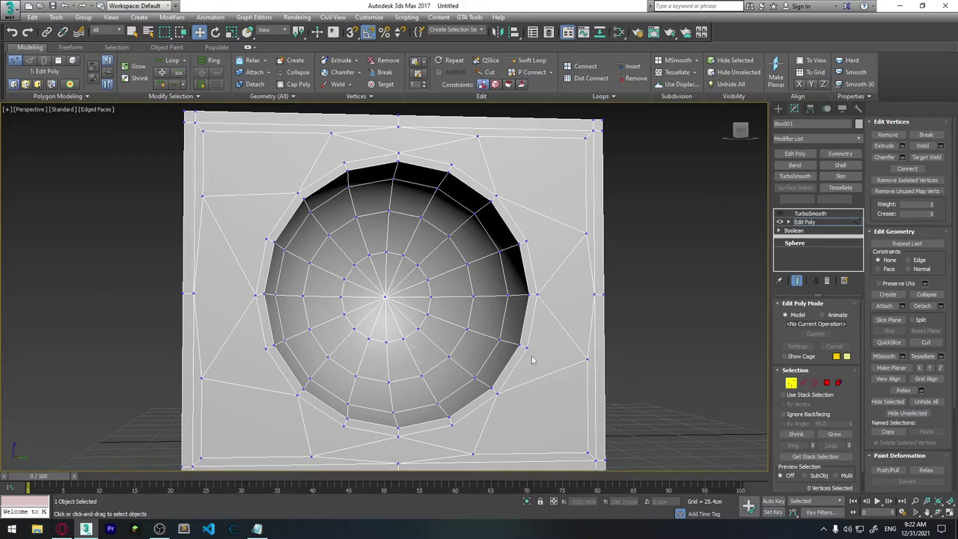
pyautogui.scroll(-3, 580, 349)
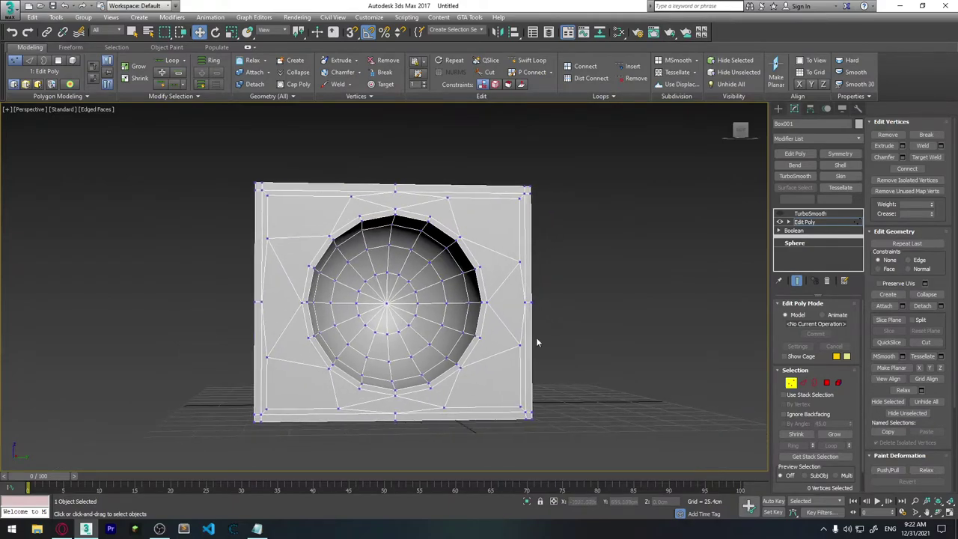
pyautogui.moveTo(539, 342); pyautogui.dragTo(433, 346, button='middle')
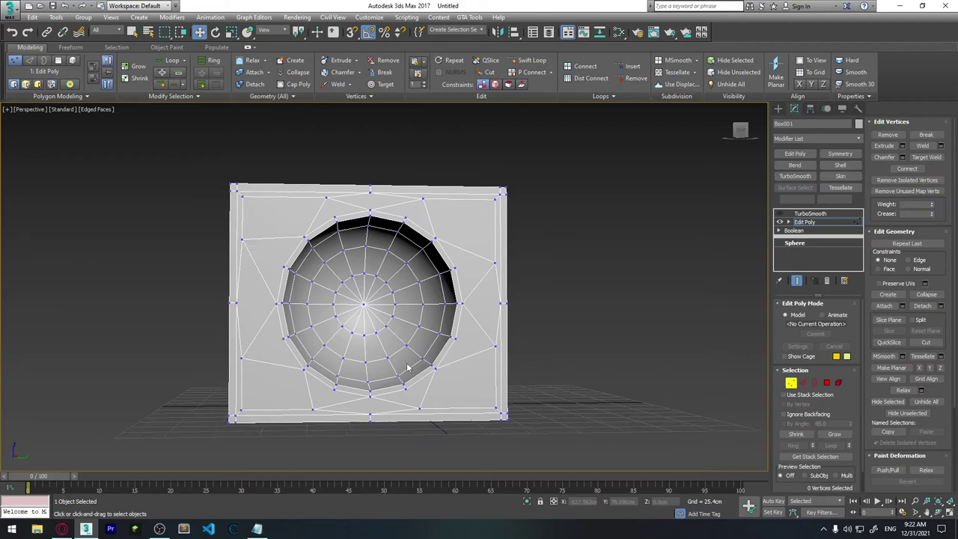
pyautogui.scroll(3, 407, 366)
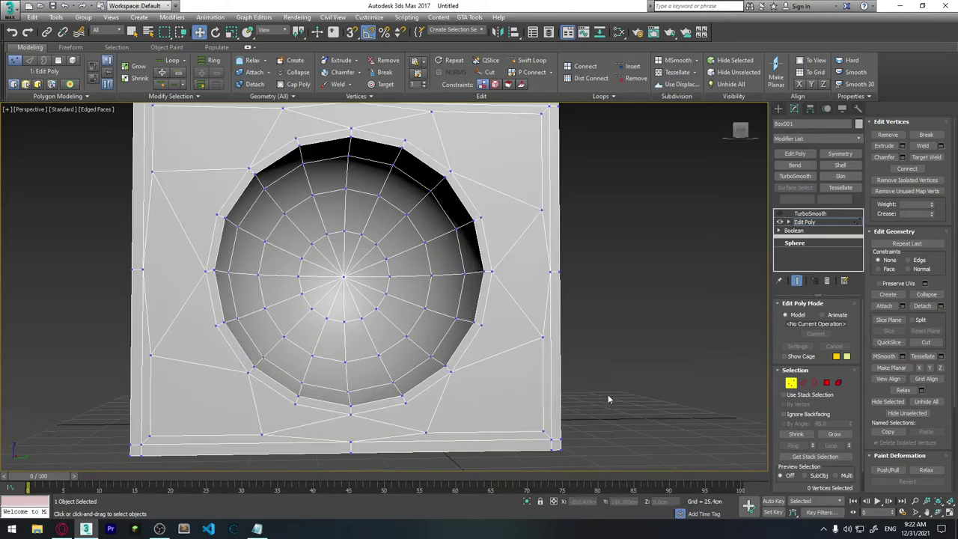
# Enable TurboSmooth on Box001 and check Isoline Display.
pyautogui.click(779, 214)
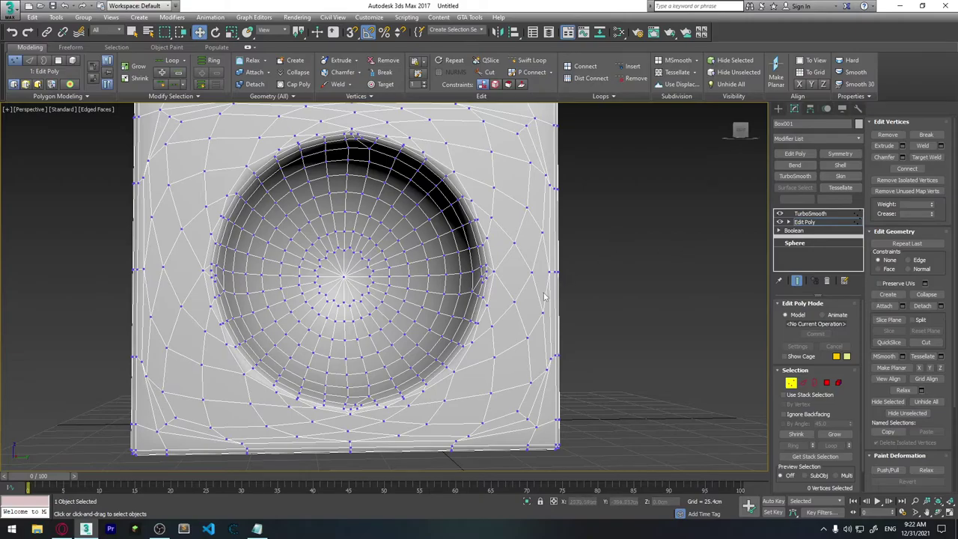
pyautogui.keyDown('alt'); pyautogui.moveTo(433, 231); pyautogui.dragTo(484, 250, button='middle'); pyautogui.keyUp('alt')
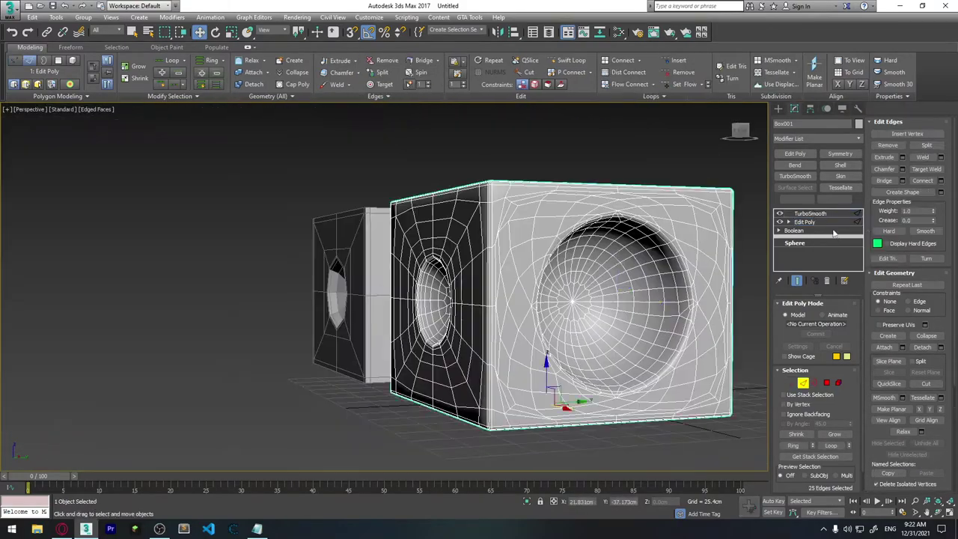
pyautogui.click(810, 213)
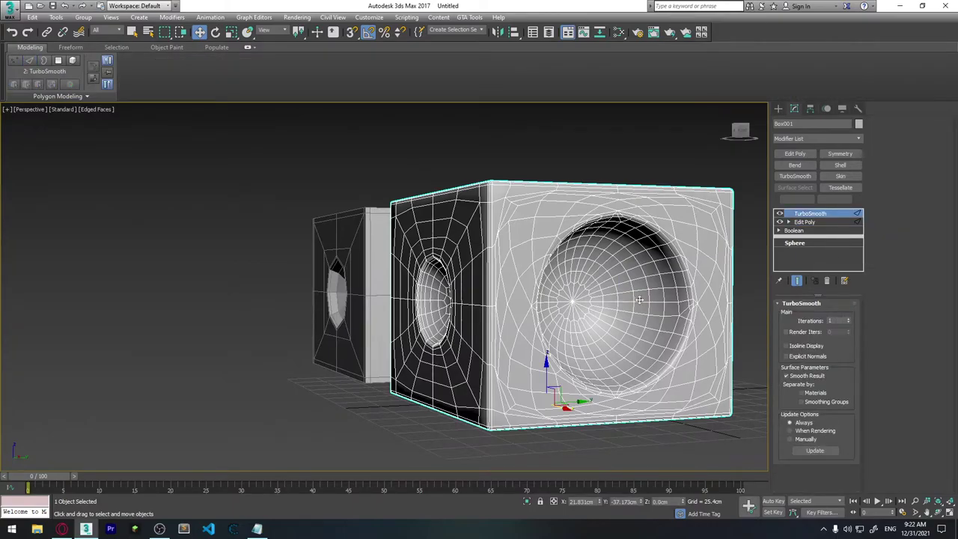
pyautogui.click(801, 346)
pyautogui.moveTo(605, 296)
pyautogui.keyDown('alt'); pyautogui.mouseDown(button='middle')
pyautogui.moveTo(659, 327)
pyautogui.moveTo(551, 276)
pyautogui.mouseUp(button='middle'); pyautogui.keyUp('alt')
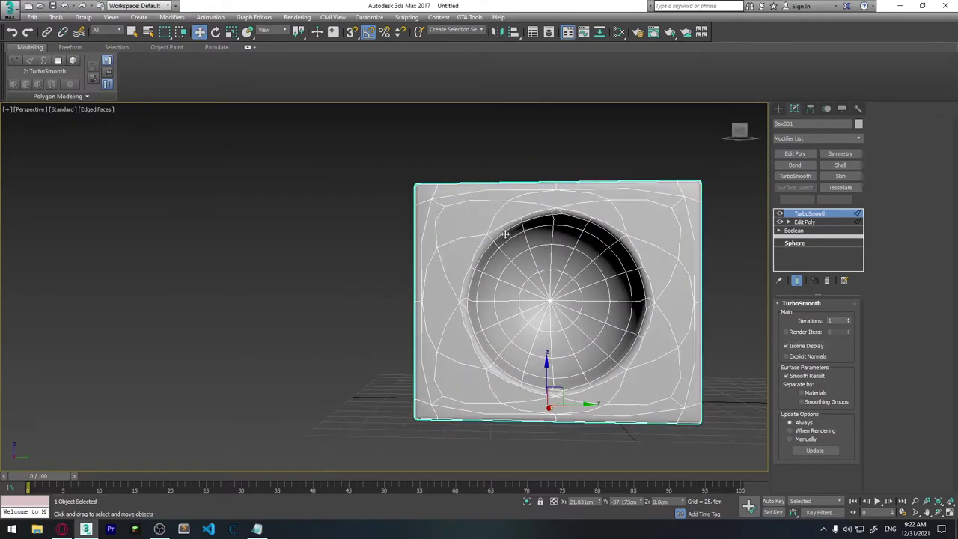
pyautogui.scroll(3, 641, 316)
pyautogui.scroll(4, 609, 310)
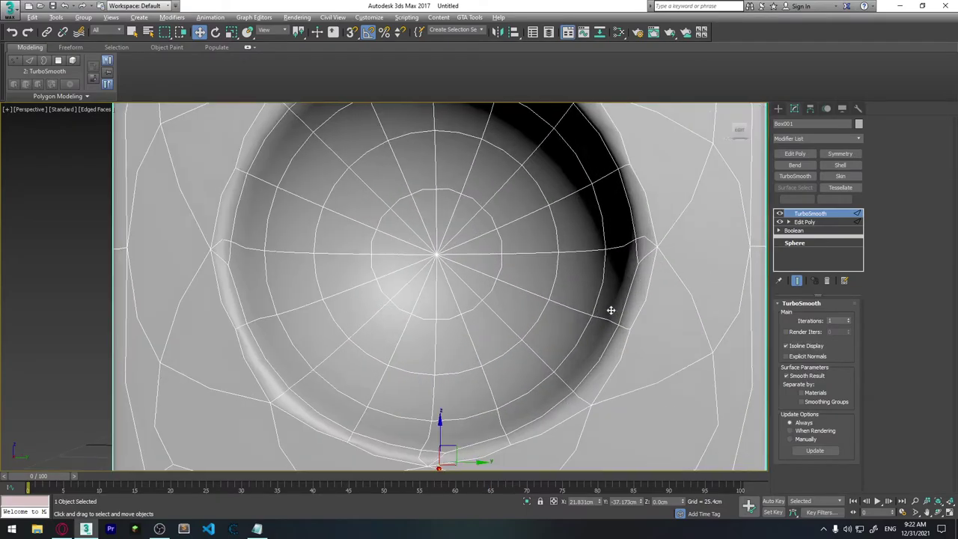
pyautogui.moveTo(609, 310)
pyautogui.keyDown('alt'); pyautogui.mouseDown(button='middle')
pyautogui.moveTo(695, 319)
pyautogui.moveTo(614, 319)
pyautogui.moveTo(552, 337)
pyautogui.moveTo(615, 306)
pyautogui.mouseUp(button='middle'); pyautogui.keyUp('alt')
pyautogui.scroll(-5, 641, 316)
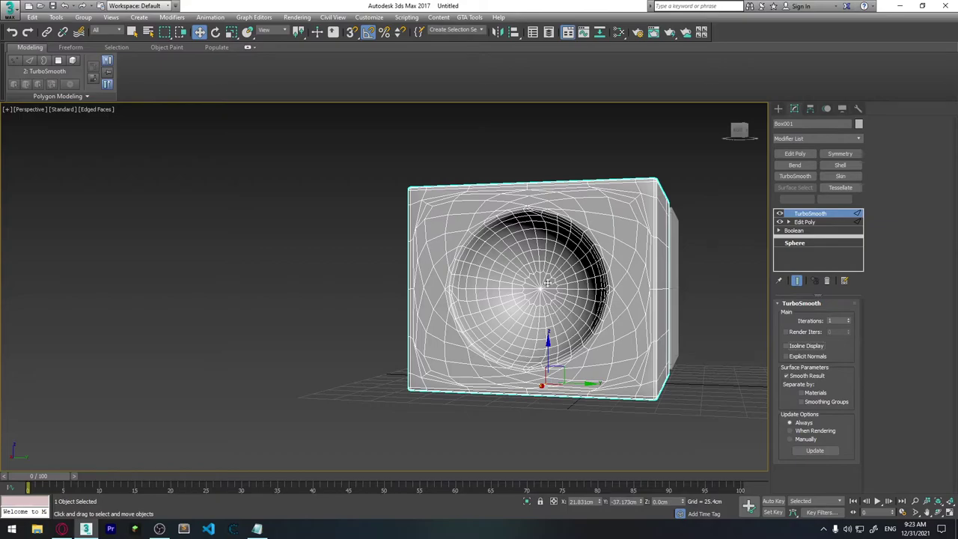
pyautogui.keyDown('alt'); pyautogui.moveTo(429, 295); pyautogui.dragTo(551, 303, button='middle'); pyautogui.keyUp('alt')
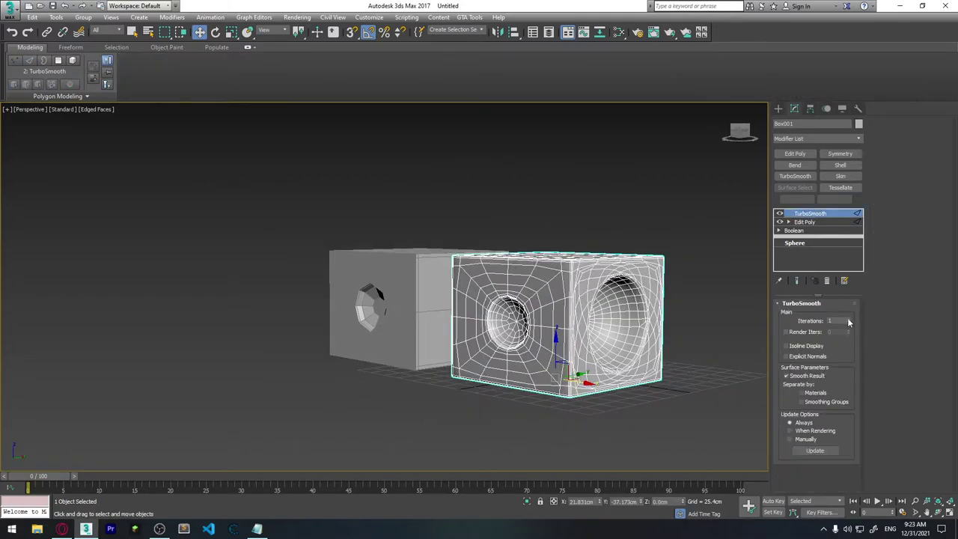
# Raise TurboSmooth Iterations and toggle Edged Faces with F4 to inspect the smoothed holes.
pyautogui.click(848, 321)
pyautogui.click(681, 296)
pyautogui.keyDown('alt'); pyautogui.moveTo(680, 296); pyautogui.dragTo(612, 320, button='middle'); pyautogui.keyUp('alt')
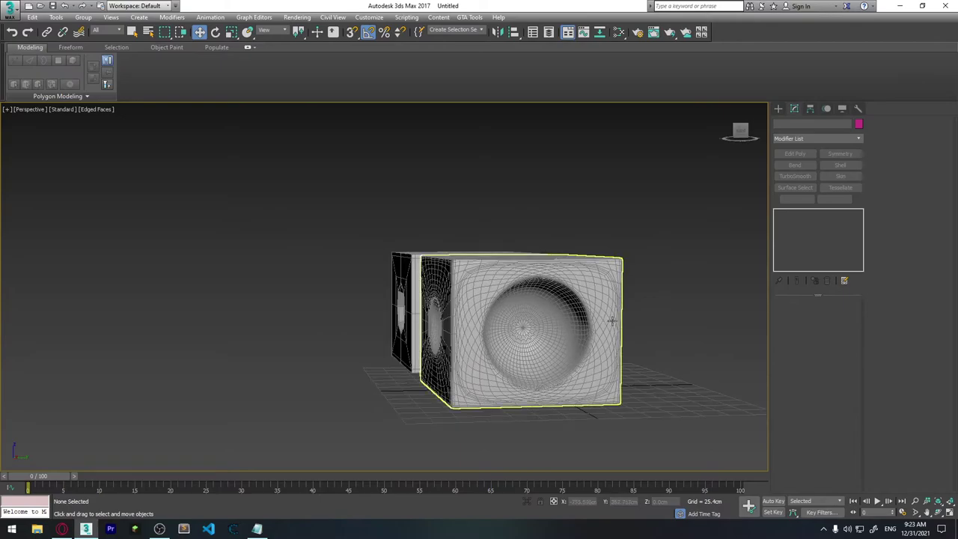
pyautogui.press('F4')
pyautogui.scroll(3, 599, 319)
pyautogui.scroll(3, 576, 318)
pyautogui.scroll(2, 576, 318)
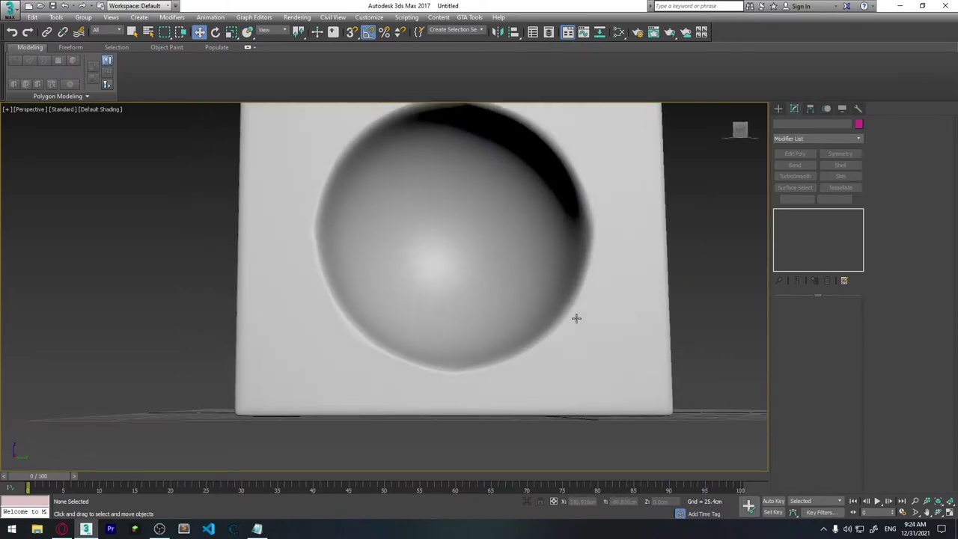
pyautogui.keyDown('alt'); pyautogui.moveTo(576, 317); pyautogui.dragTo(566, 317, button='middle'); pyautogui.keyUp('alt')
pyautogui.scroll(-3, 521, 279)
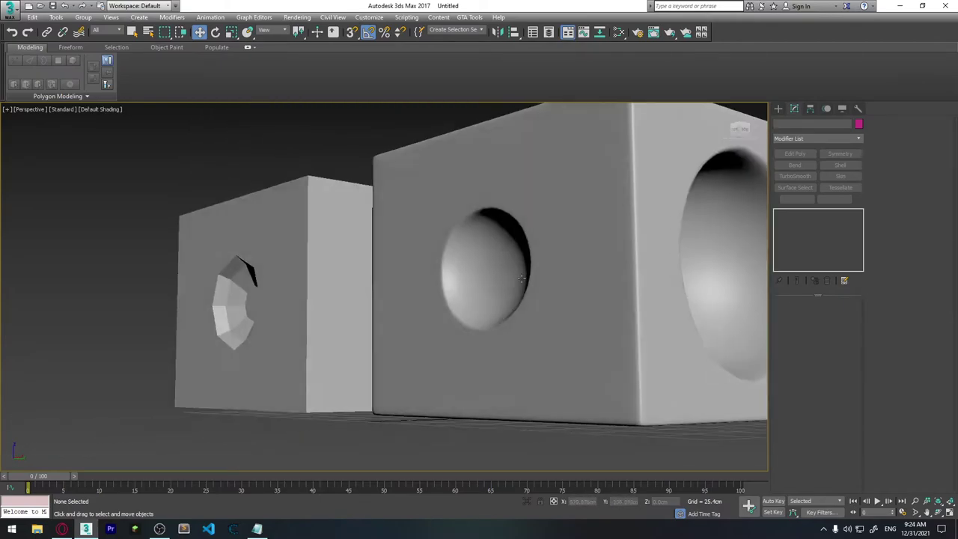
pyautogui.scroll(-3, 521, 279)
pyautogui.scroll(-3, 531, 278)
pyautogui.press('F4')
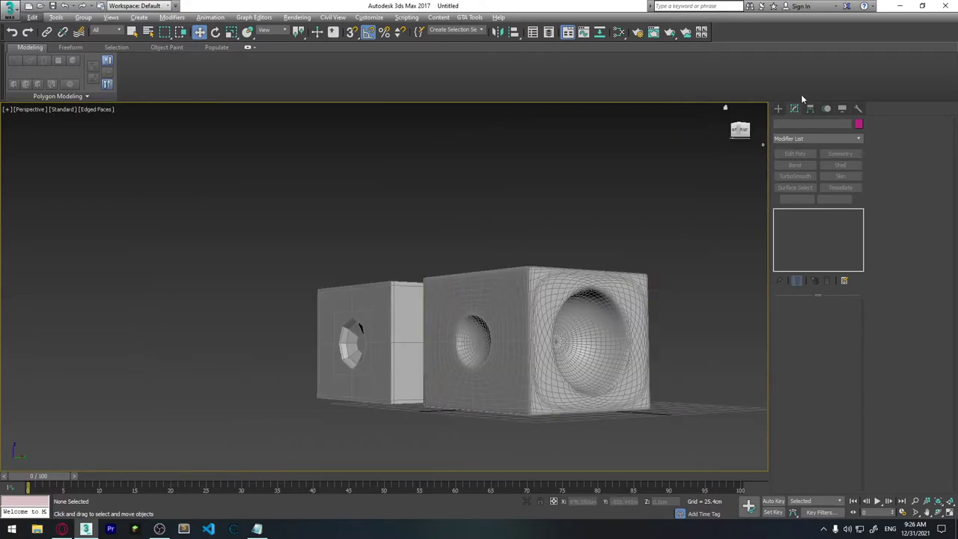
pyautogui.click(777, 108)
# Create a Standard Primitives plane of about 207 by 425 cm.
pyautogui.click(815, 137)
pyautogui.click(819, 166)
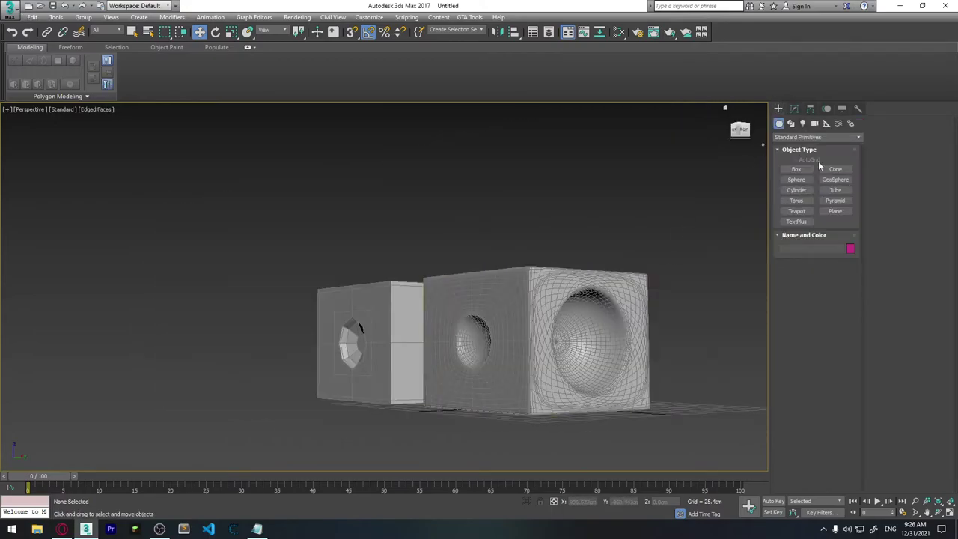
pyautogui.click(834, 211)
pyautogui.keyDown('alt'); pyautogui.moveTo(524, 337); pyautogui.dragTo(444, 391, button='middle'); pyautogui.keyUp('alt')
pyautogui.scroll(3, 346, 295)
pyautogui.moveTo(347, 279)
pyautogui.mouseDown()
pyautogui.moveTo(711, 381)
pyautogui.moveTo(690, 414)
pyautogui.mouseUp()
pyautogui.moveTo(690, 415); pyautogui.dragTo(434, 278, button='middle')
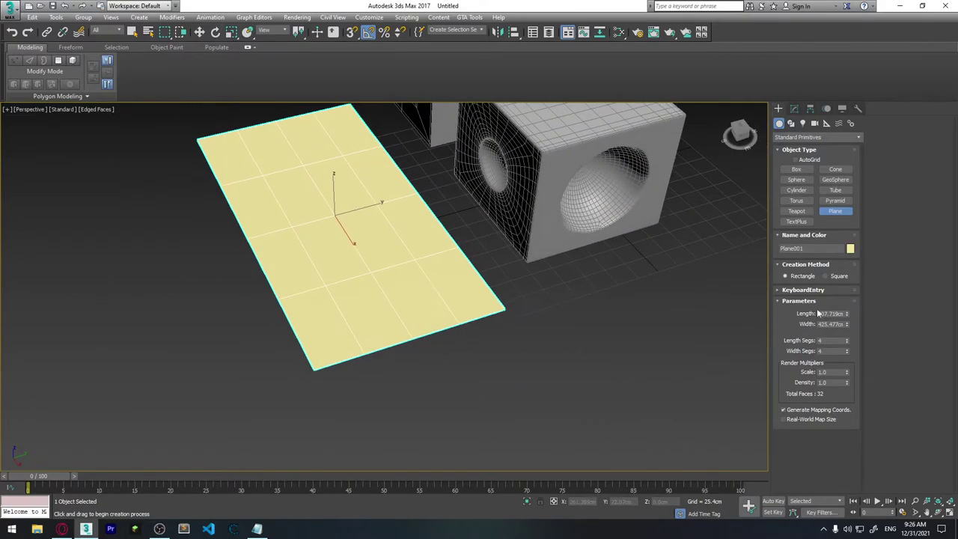
# Reduce the plane to 1×1 length and width segments and give it a grey colour.
pyautogui.rightClick(848, 351)
pyautogui.click(850, 249)
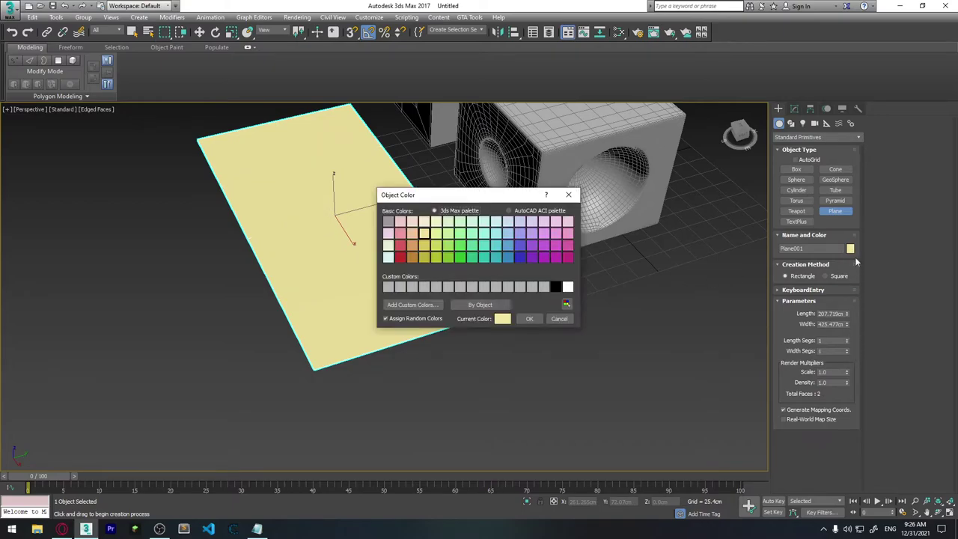
pyautogui.click(529, 287)
pyautogui.click(529, 318)
pyautogui.moveTo(539, 320)
pyautogui.keyDown('alt'); pyautogui.mouseDown(button='middle')
pyautogui.moveTo(624, 367)
pyautogui.moveTo(505, 327)
pyautogui.mouseUp(button='middle'); pyautogui.keyUp('alt')
pyautogui.rightClick(421, 297)
pyautogui.moveTo(440, 400)
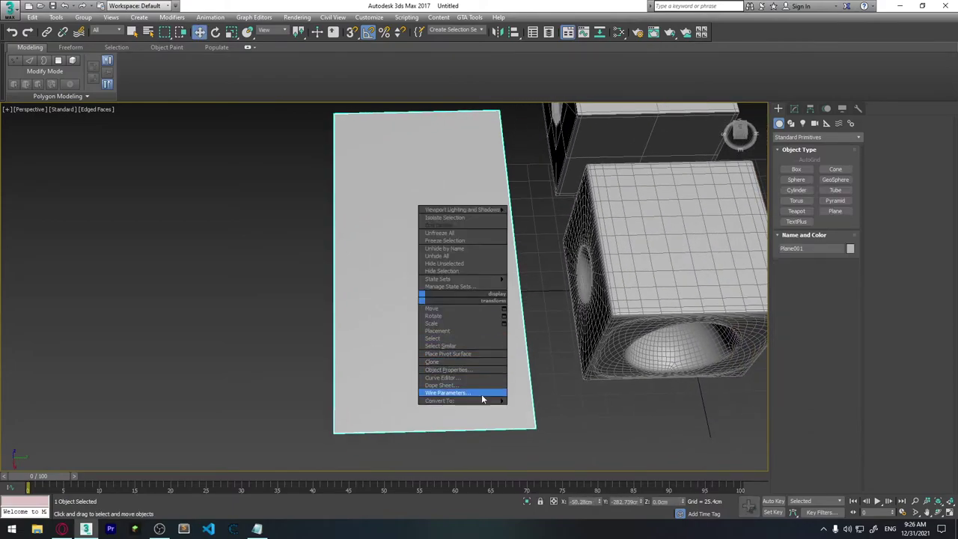
# Convert Plane001 to Editable Poly and Connect its two short end edges with a centre edge.
pyautogui.click(527, 410)
pyautogui.moveTo(527, 410)
pyautogui.keyDown('alt'); pyautogui.mouseDown(button='middle')
pyautogui.moveTo(556, 300)
pyautogui.moveTo(523, 302)
pyautogui.mouseUp(button='middle'); pyautogui.keyUp('alt')
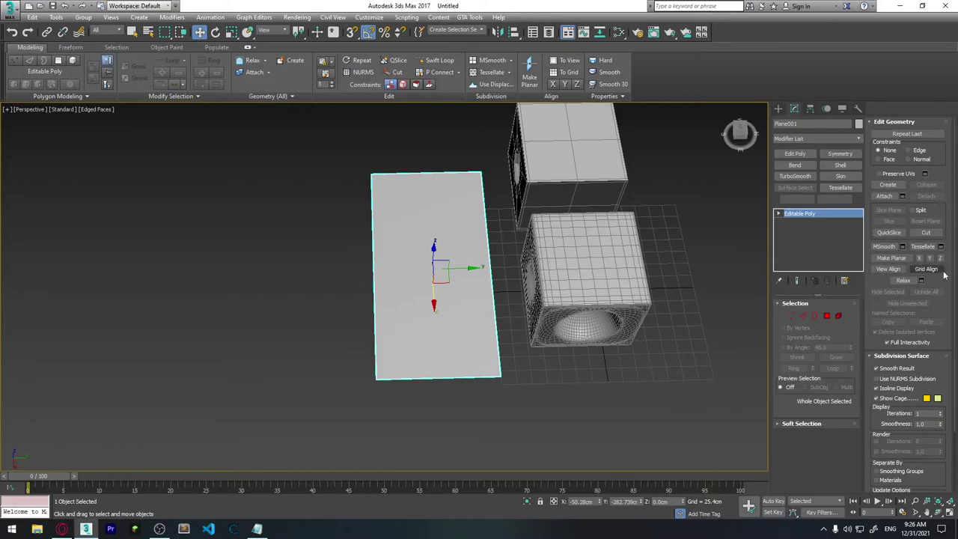
pyautogui.click(802, 315)
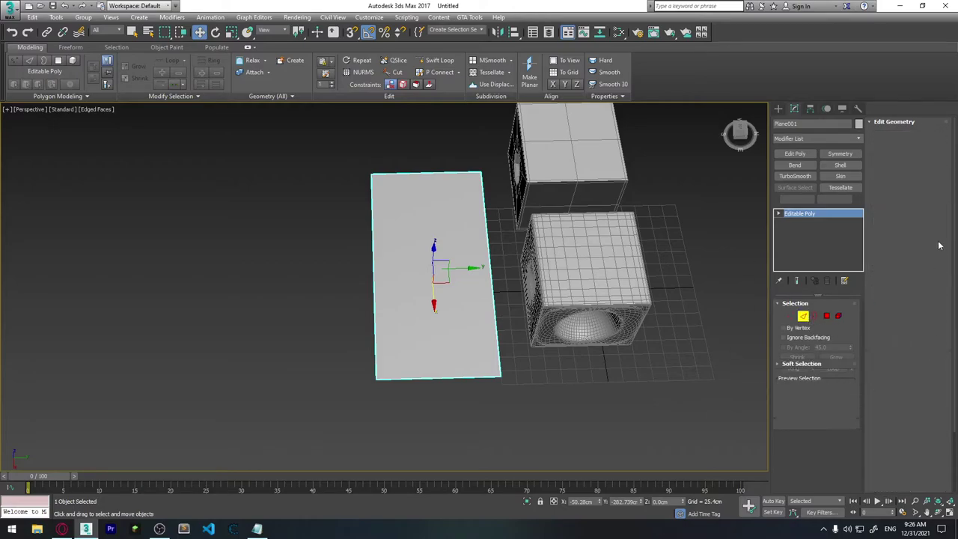
pyautogui.click(423, 210)
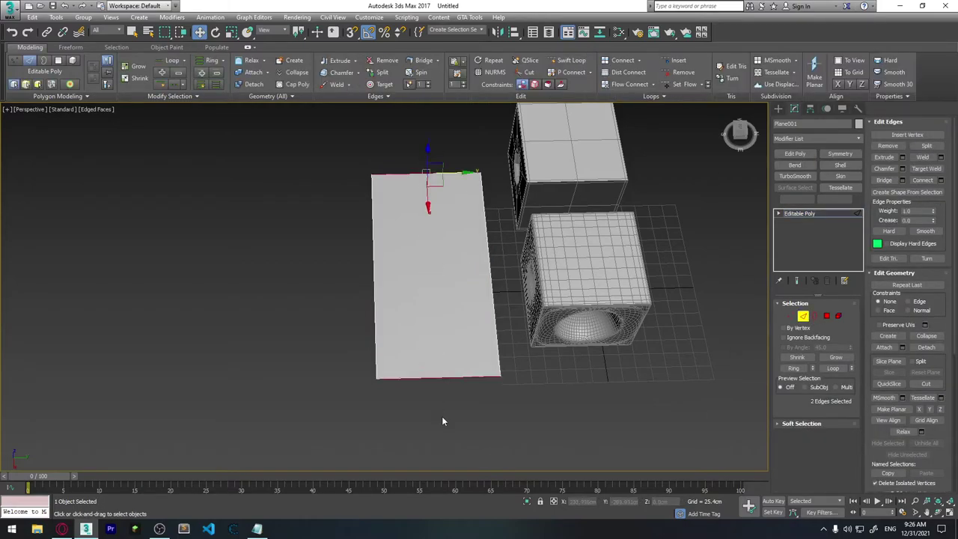
pyautogui.click(940, 179)
pyautogui.click(391, 333)
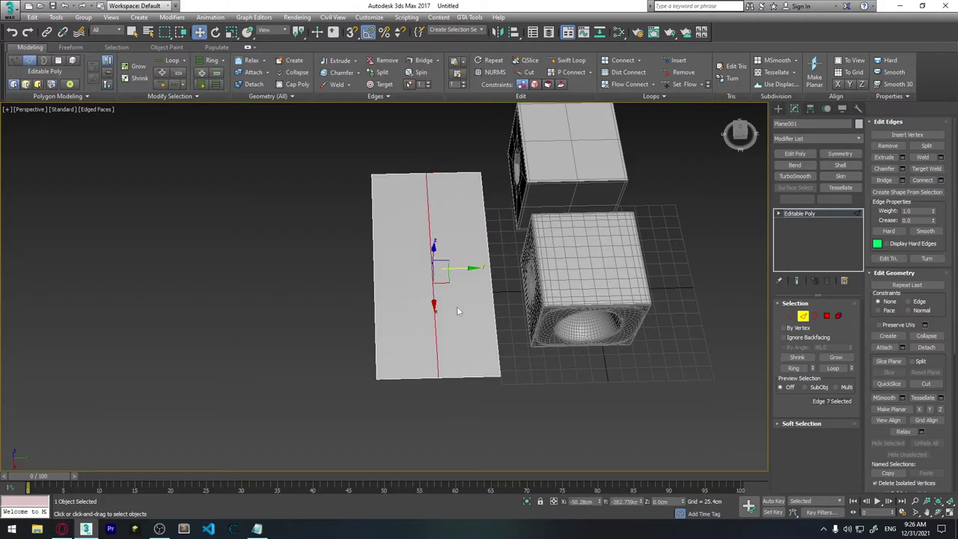
# Select the four short end edges of the plane.
pyautogui.keyDown('alt'); pyautogui.moveTo(458, 310); pyautogui.dragTo(544, 356, button='middle'); pyautogui.keyUp('alt')
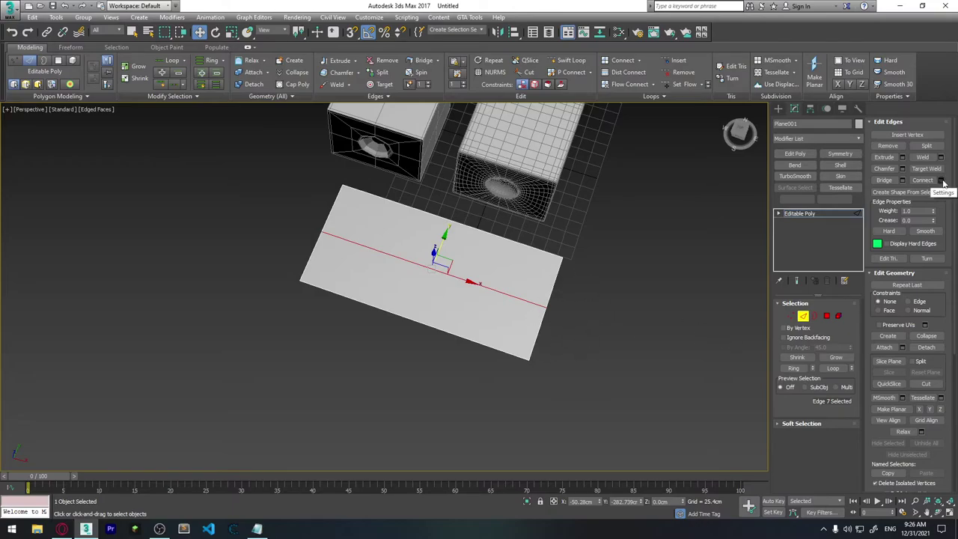
pyautogui.keyDown('alt'); pyautogui.moveTo(671, 307); pyautogui.dragTo(584, 312, button='middle'); pyautogui.keyUp('alt')
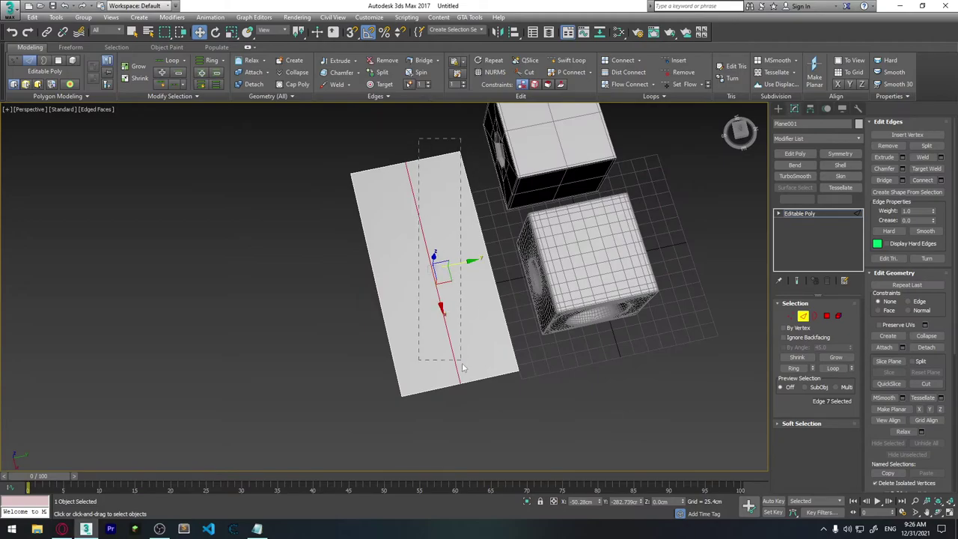
pyautogui.hotkey('ctrl', 'shift', 'c')
pyautogui.click(404, 335)
pyautogui.keyDown('alt'); pyautogui.moveTo(541, 257); pyautogui.dragTo(509, 283, button='middle'); pyautogui.keyUp('alt')
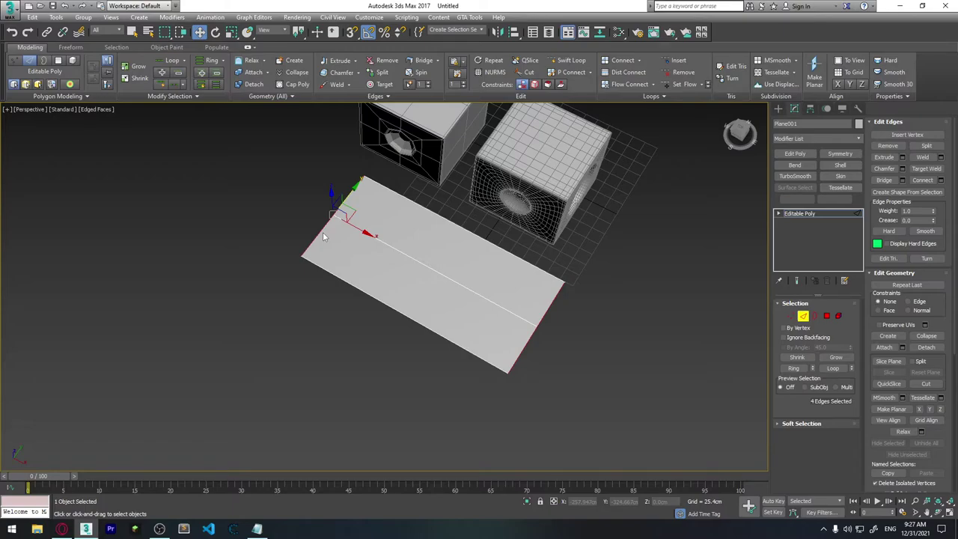
# Insert two vertical edge loops near the plane's right end and a horizontal loop with Swift Loop.
pyautogui.click(623, 333)
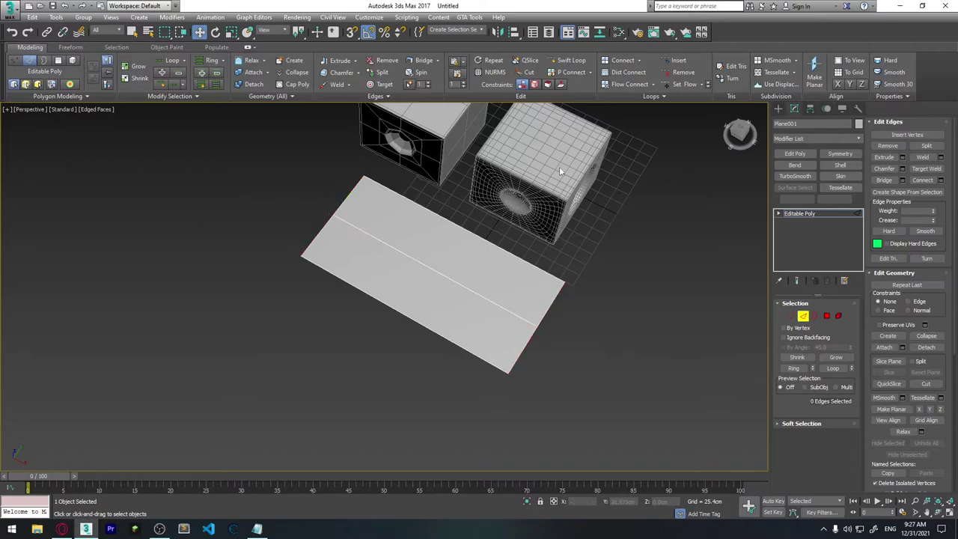
pyautogui.keyDown('alt'); pyautogui.moveTo(590, 183); pyautogui.dragTo(571, 166, button='middle'); pyautogui.keyUp('alt')
pyautogui.keyDown('alt'); pyautogui.moveTo(549, 272); pyautogui.dragTo(559, 302, button='middle'); pyautogui.keyUp('alt')
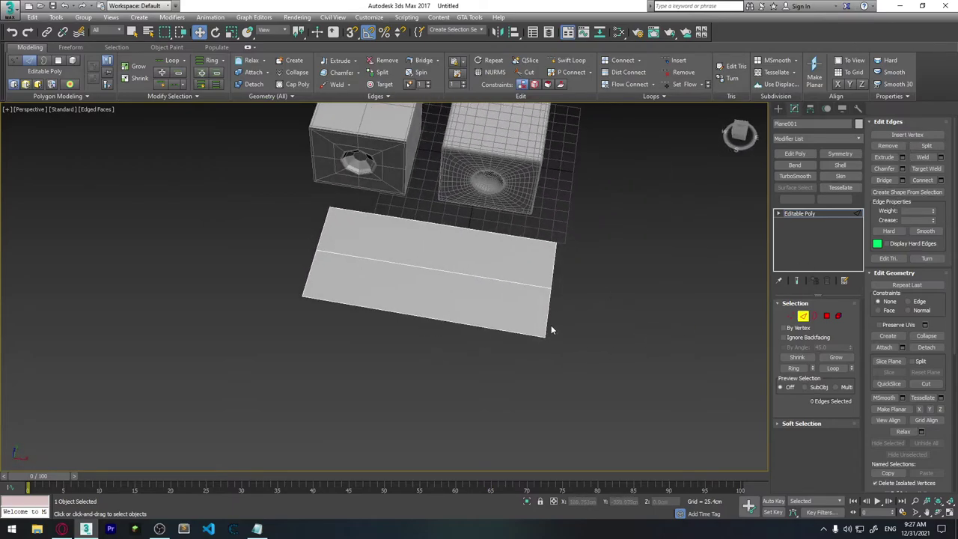
pyautogui.hotkey('alt', 'shift', 'w')
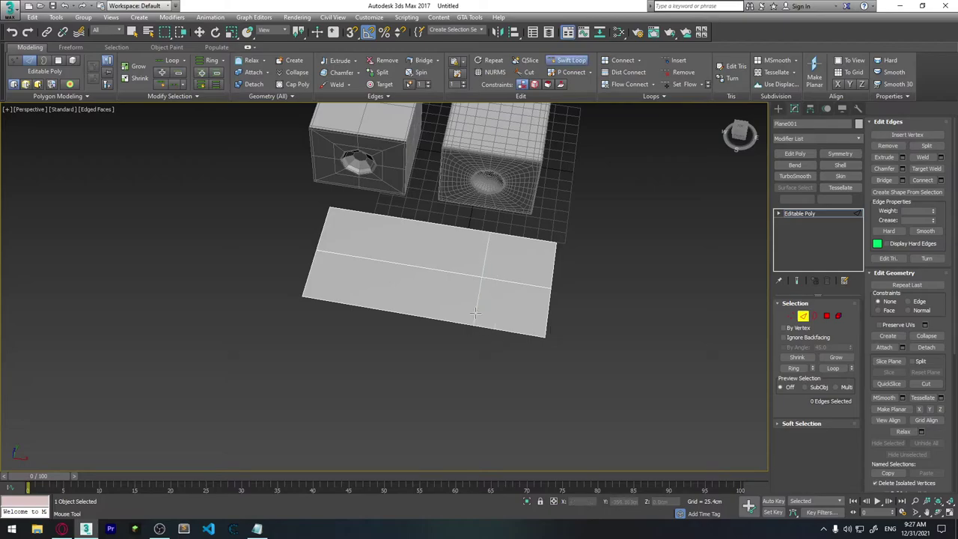
pyautogui.click(475, 314)
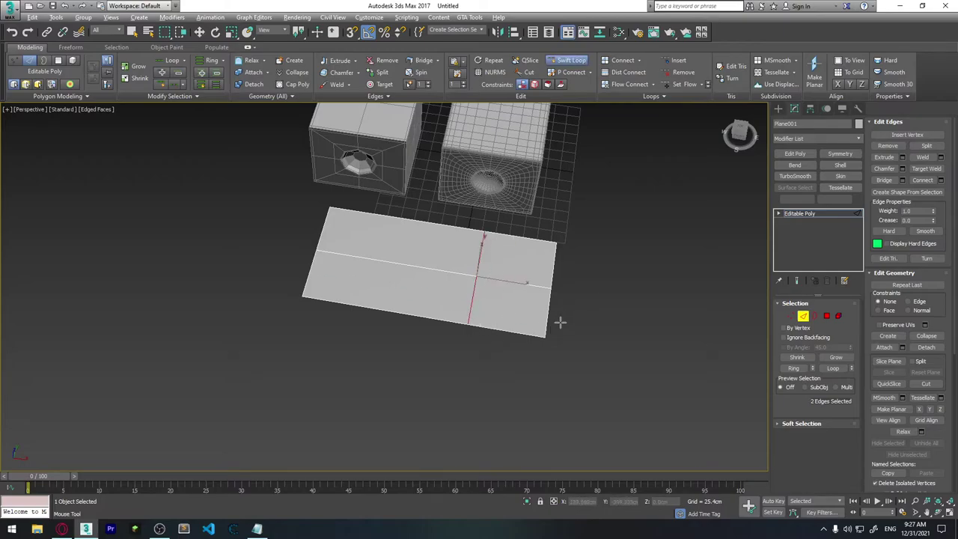
pyautogui.keyDown('alt'); pyautogui.moveTo(560, 322); pyautogui.dragTo(544, 309, button='middle'); pyautogui.keyUp('alt')
pyautogui.moveTo(466, 312); pyautogui.dragTo(423, 332, button='middle')
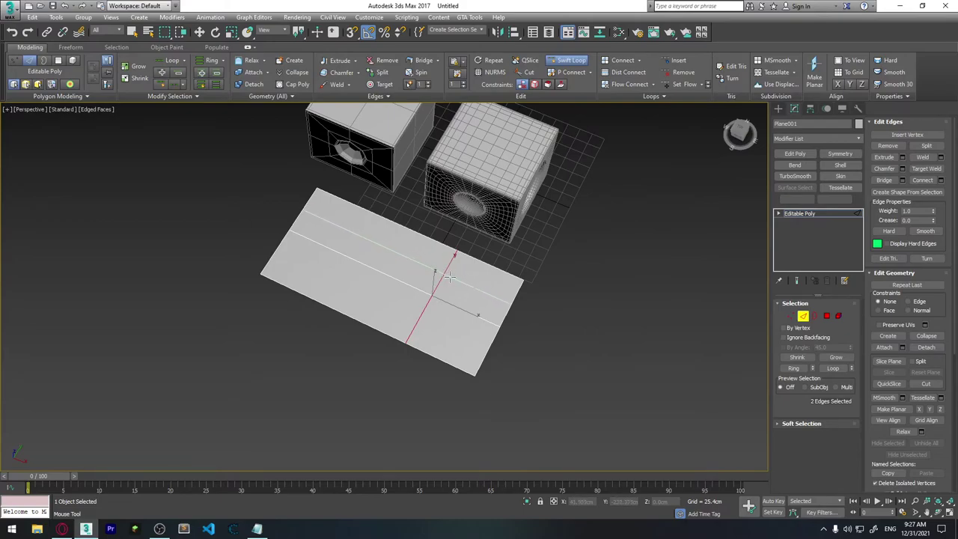
pyautogui.click(449, 278)
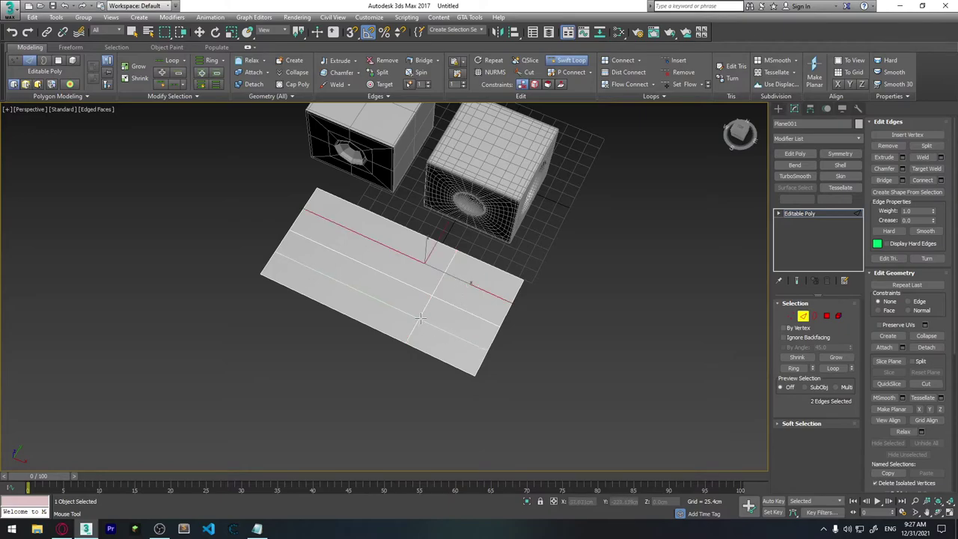
pyautogui.moveTo(506, 317)
pyautogui.keyDown('alt'); pyautogui.mouseDown(button='middle')
pyautogui.moveTo(472, 339)
pyautogui.moveTo(496, 347)
pyautogui.moveTo(515, 336)
pyautogui.moveTo(521, 346)
pyautogui.mouseUp(button='middle'); pyautogui.keyUp('alt')
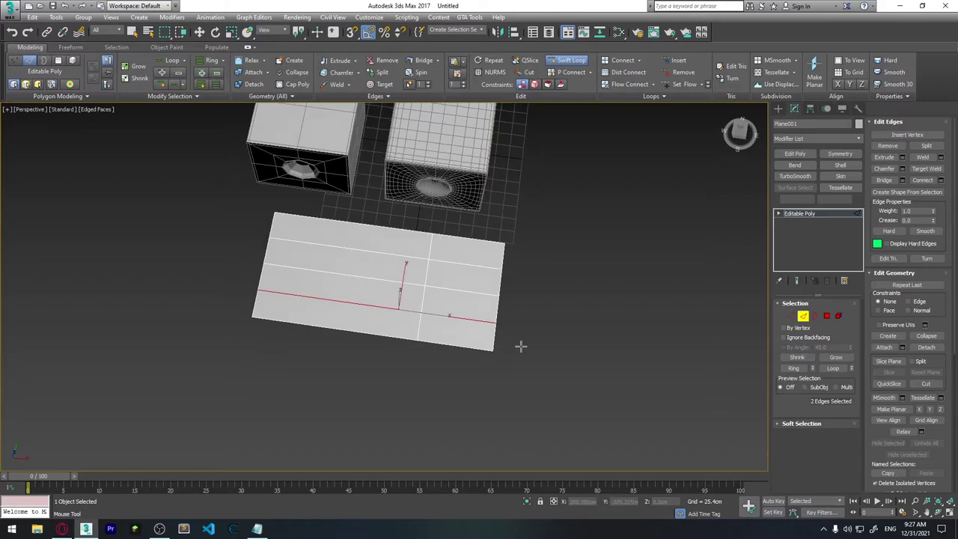
pyautogui.click(407, 283)
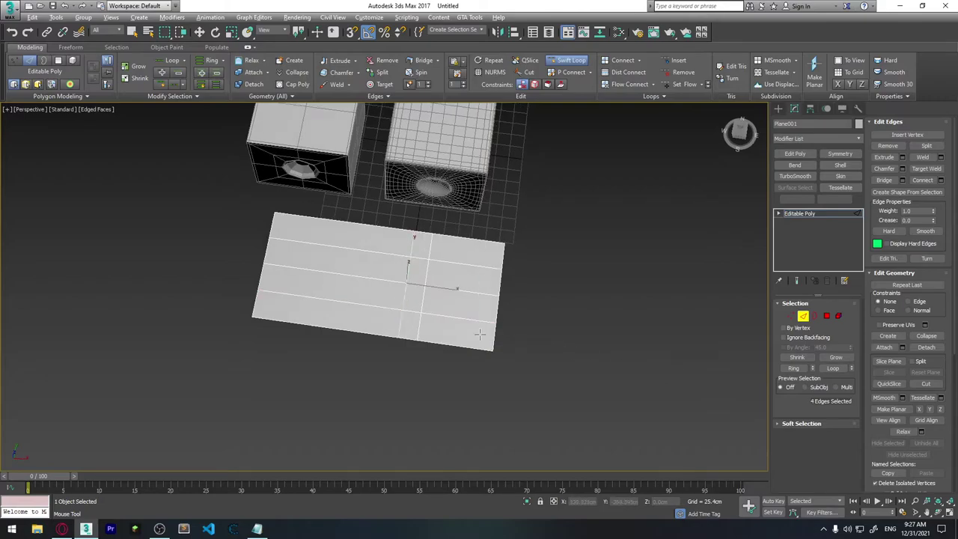
pyautogui.keyDown('alt'); pyautogui.moveTo(406, 283); pyautogui.dragTo(410, 278, button='middle'); pyautogui.keyUp('alt')
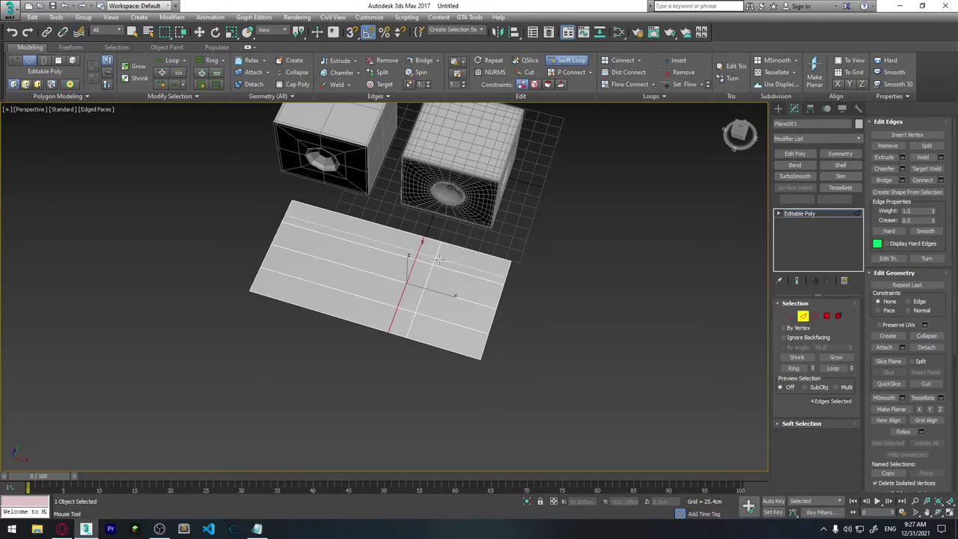
# Check the new horizontal edges and the vertices, then return to Edge mode and reframe the plane.
pyautogui.press('w')
pyautogui.click(359, 244)
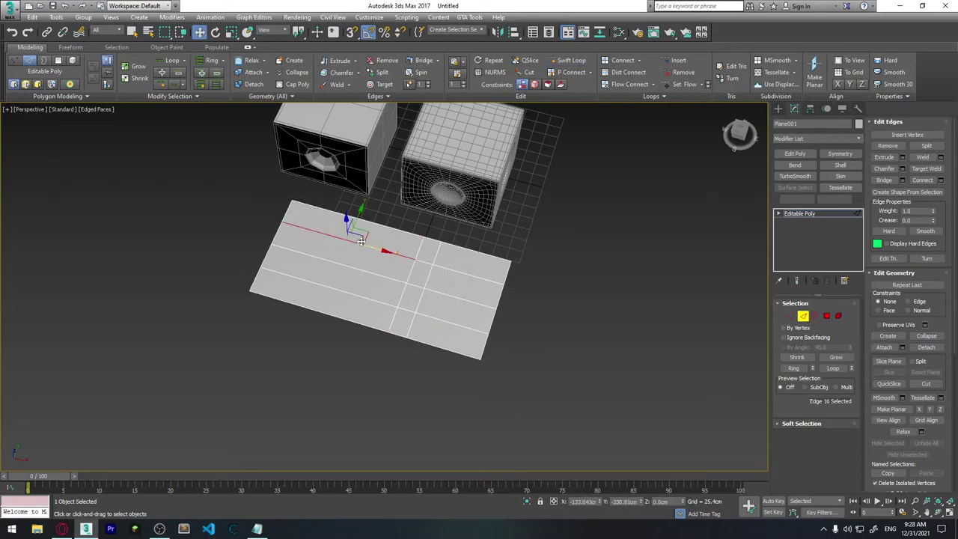
pyautogui.keyDown('ctrl'); pyautogui.click(352, 292); pyautogui.keyUp('ctrl')
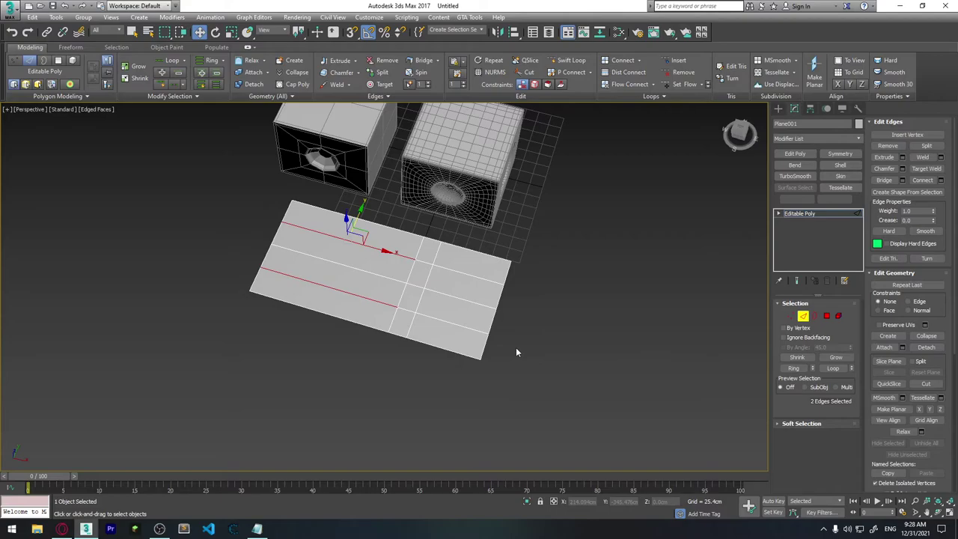
pyautogui.click(516, 347)
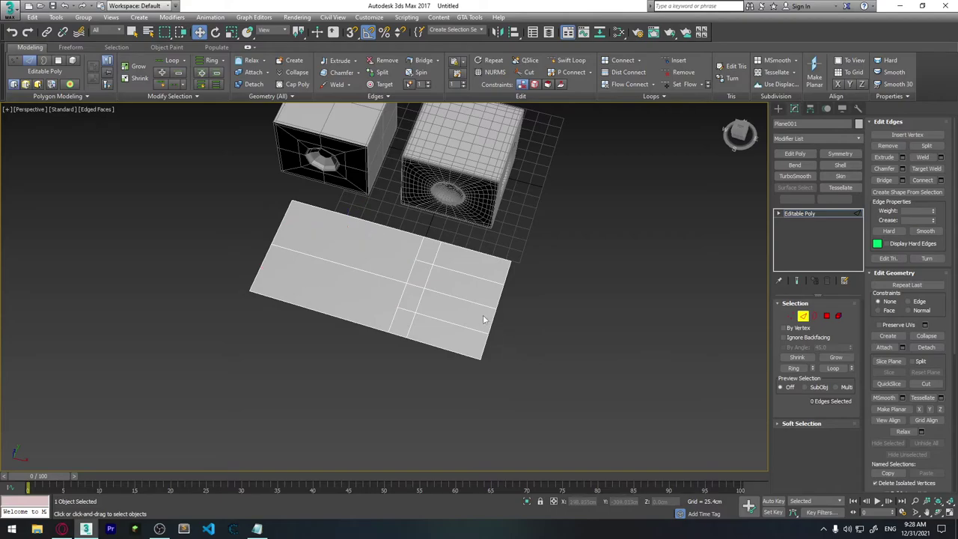
pyautogui.moveTo(487, 347)
pyautogui.keyDown('alt'); pyautogui.mouseDown(button='middle')
pyautogui.moveTo(482, 294)
pyautogui.moveTo(487, 317)
pyautogui.mouseUp(button='middle'); pyautogui.keyUp('alt')
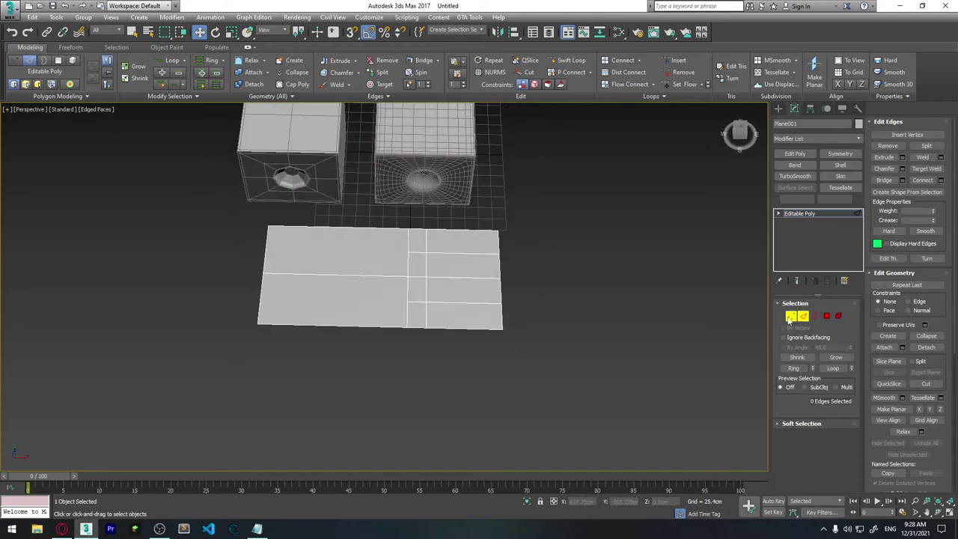
pyautogui.click(790, 316)
pyautogui.click(264, 248)
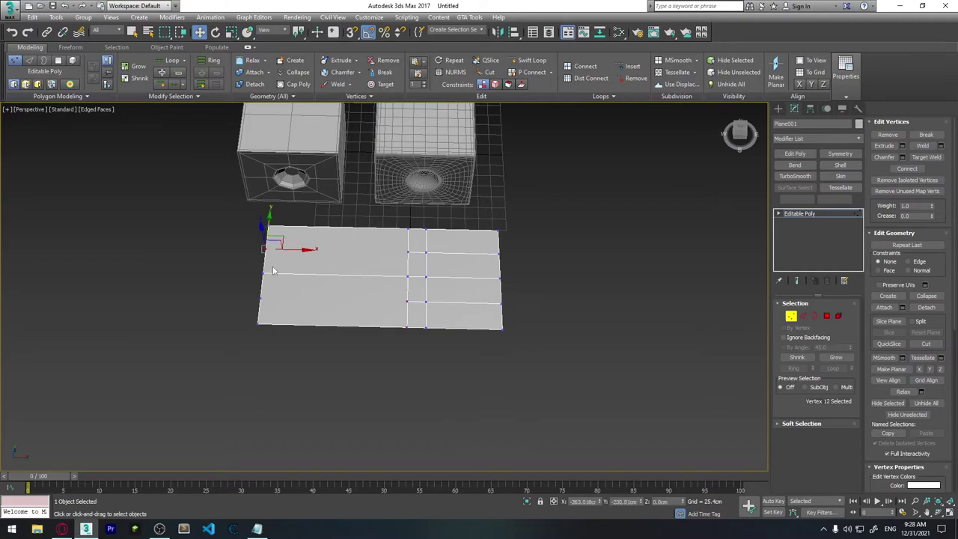
pyautogui.click(256, 308)
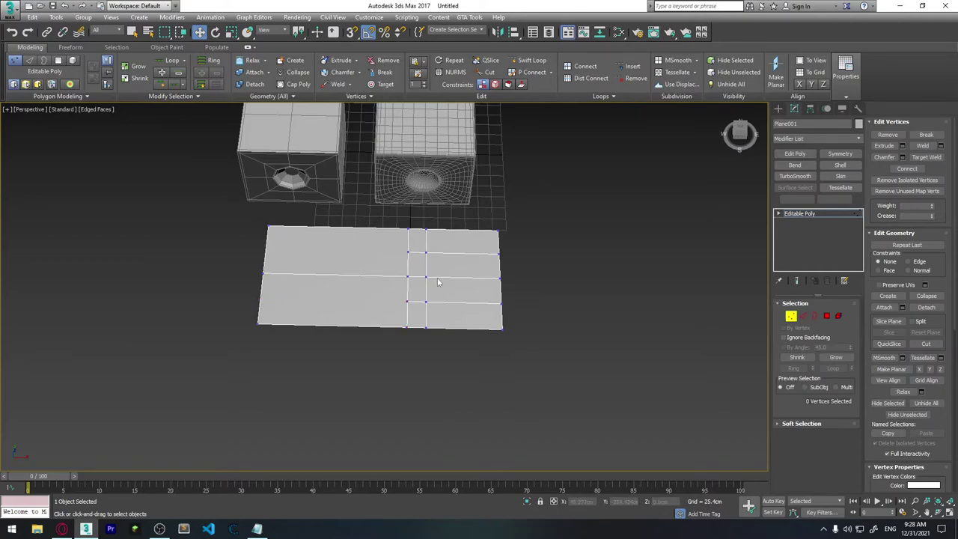
pyautogui.click(802, 316)
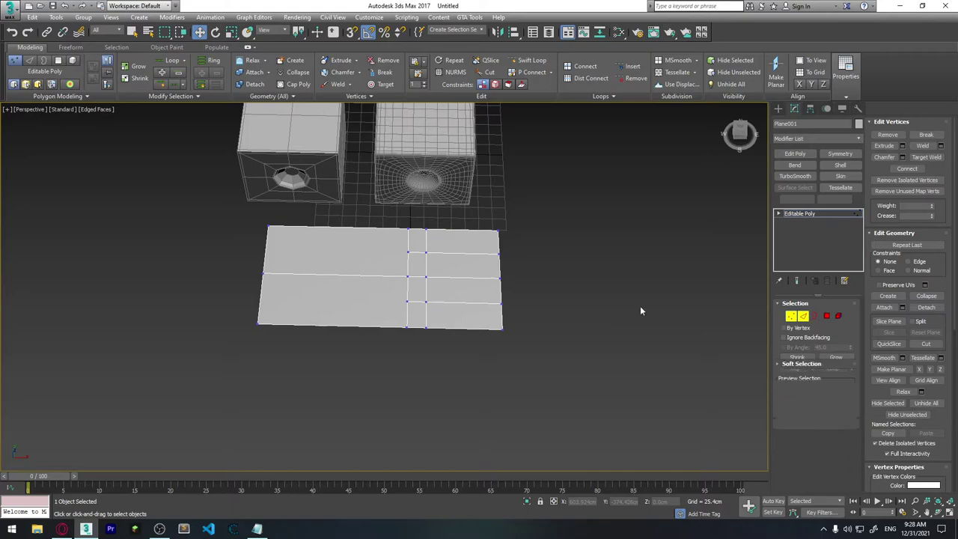
pyautogui.moveTo(453, 262); pyautogui.dragTo(380, 282, button='middle')
pyautogui.scroll(2, 381, 282)
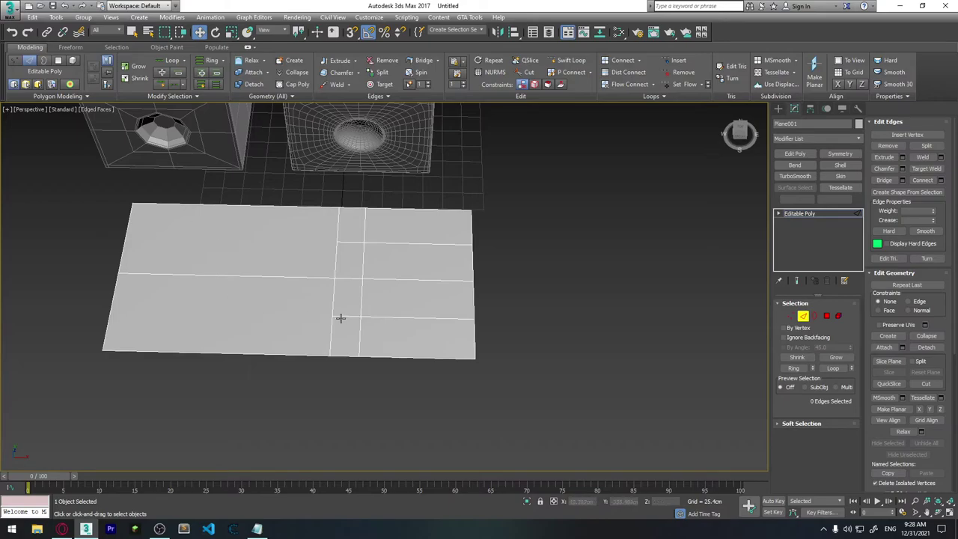
pyautogui.moveTo(369, 319); pyautogui.dragTo(320, 344, button='middle')
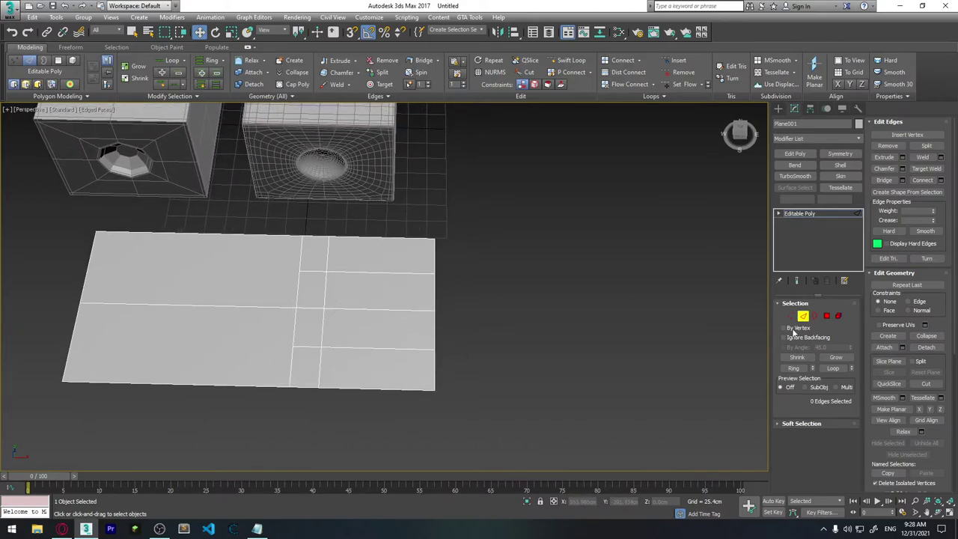
# Cut two diagonal edges from the upper and lower junctions into the middle line.
pyautogui.click(926, 383)
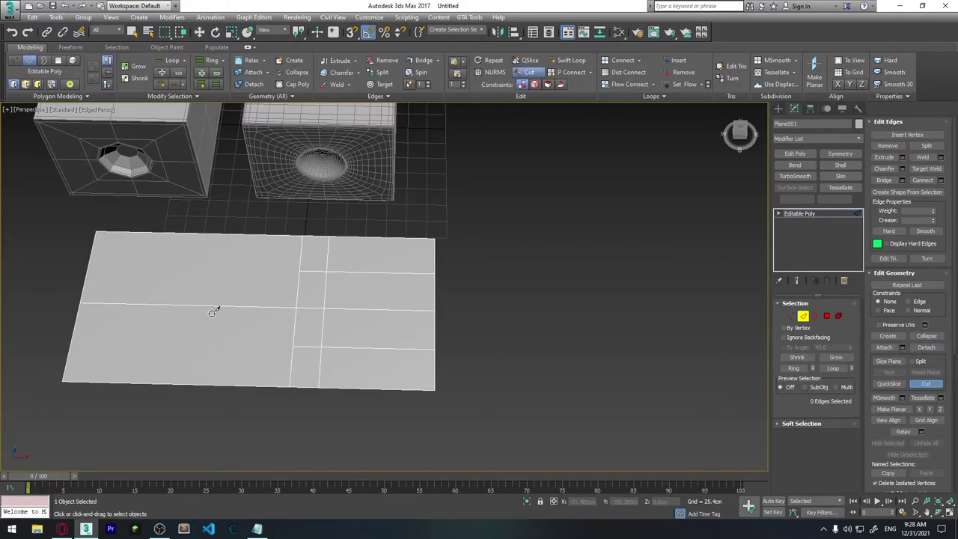
pyautogui.click(326, 270)
pyautogui.click(300, 308)
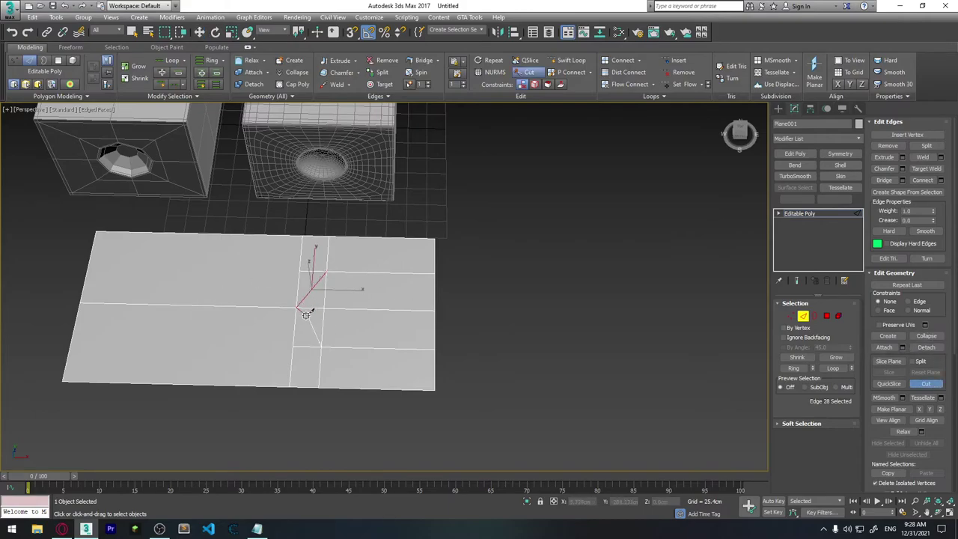
pyautogui.click(320, 346)
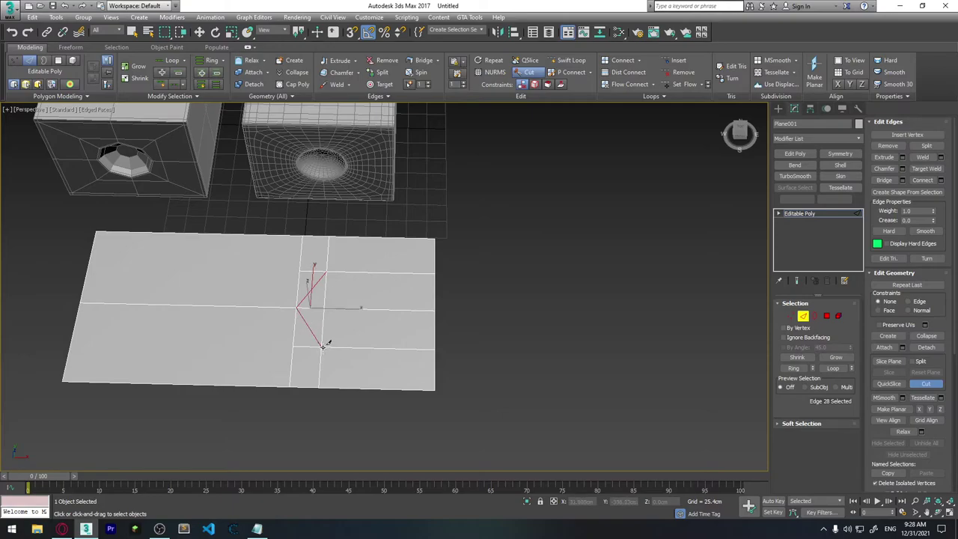
pyautogui.scroll(3, 335, 337)
pyautogui.scroll(1, 349, 310)
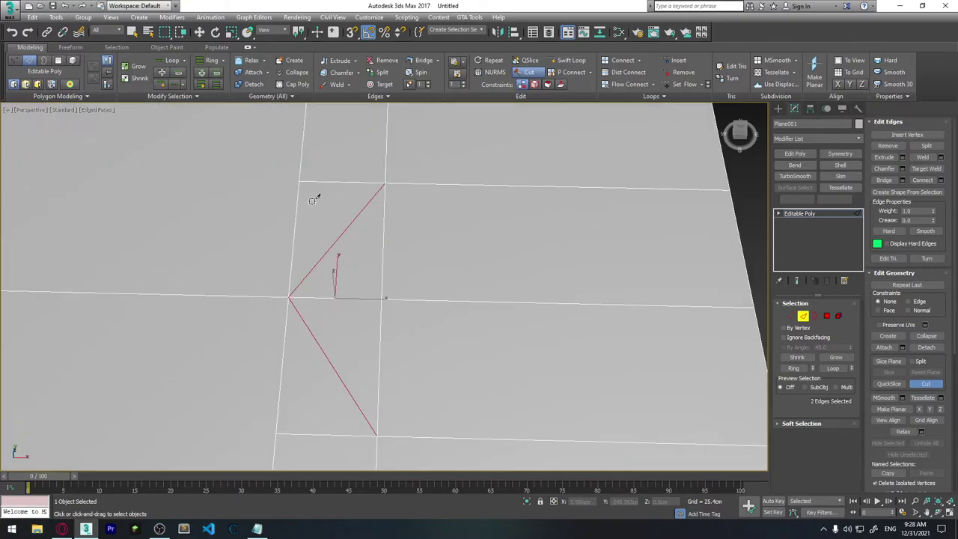
pyautogui.scroll(-2, 340, 285)
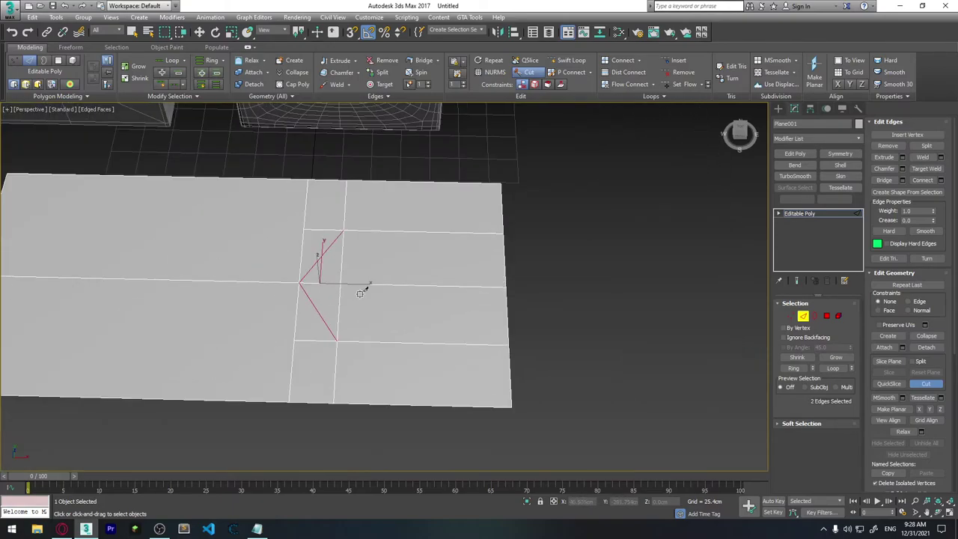
pyautogui.moveTo(359, 284); pyautogui.dragTo(357, 311, button='middle')
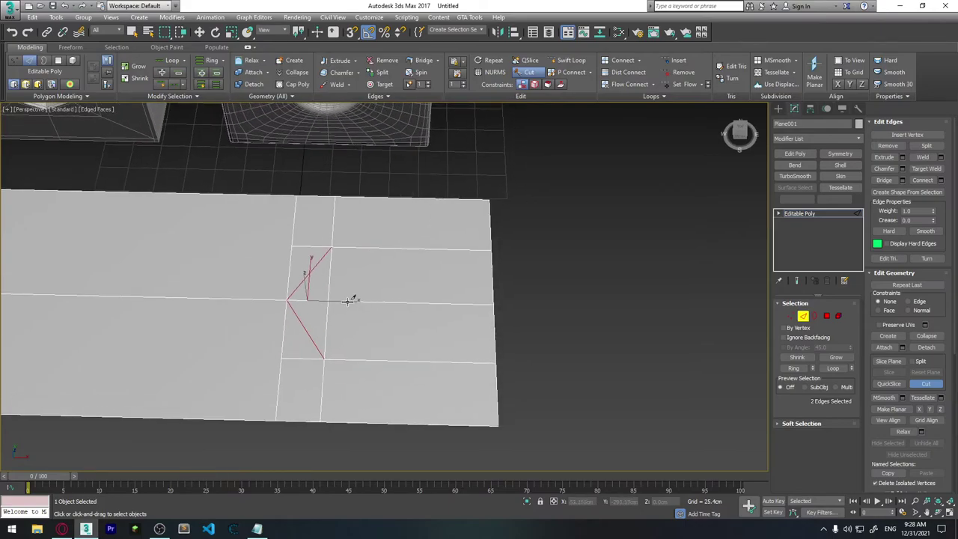
# Delete the two short horizontal edges left between the diagonal cuts.
pyautogui.rightClick(584, 316)
pyautogui.click(323, 247)
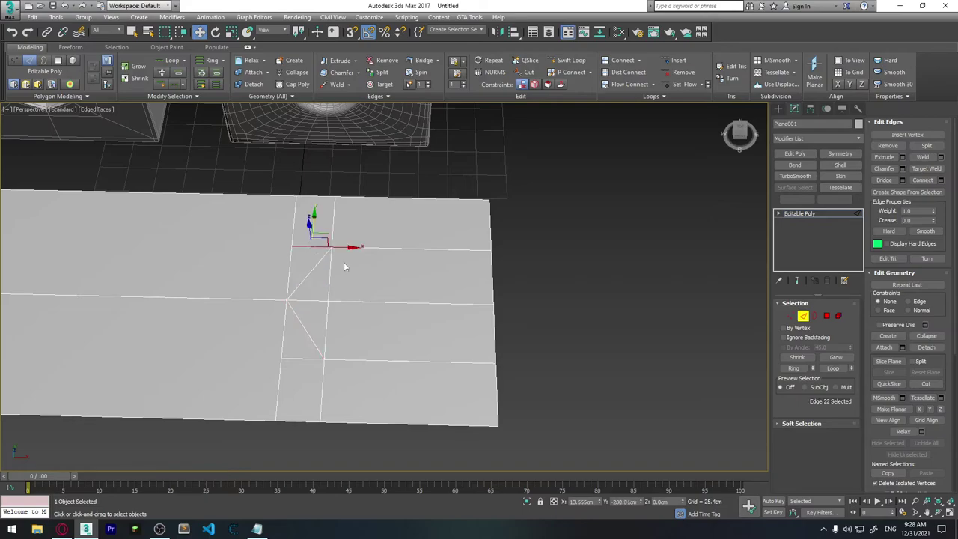
pyautogui.keyDown('ctrl'); pyautogui.click(304, 360); pyautogui.keyUp('ctrl')
pyautogui.press('BackSpace')
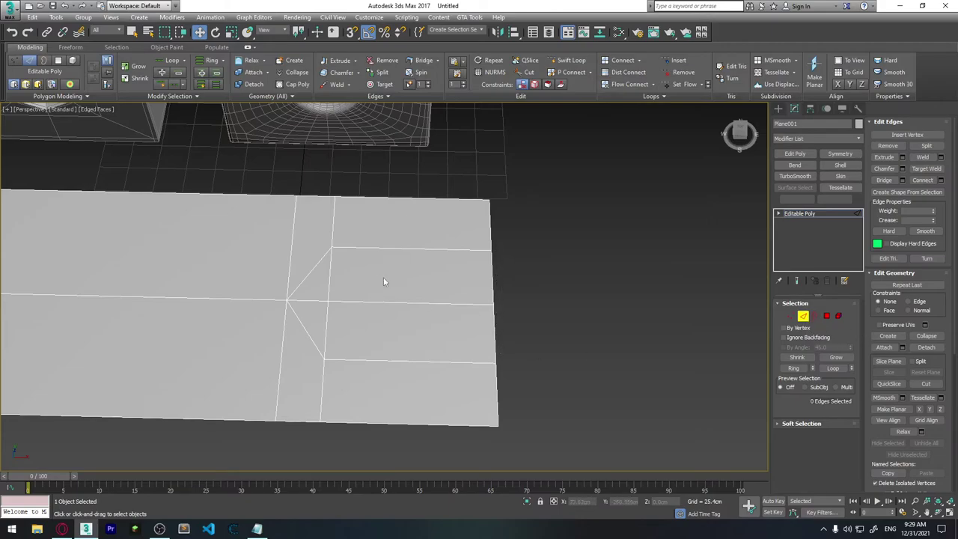
pyautogui.hotkey('shift', 'alt', 'w')
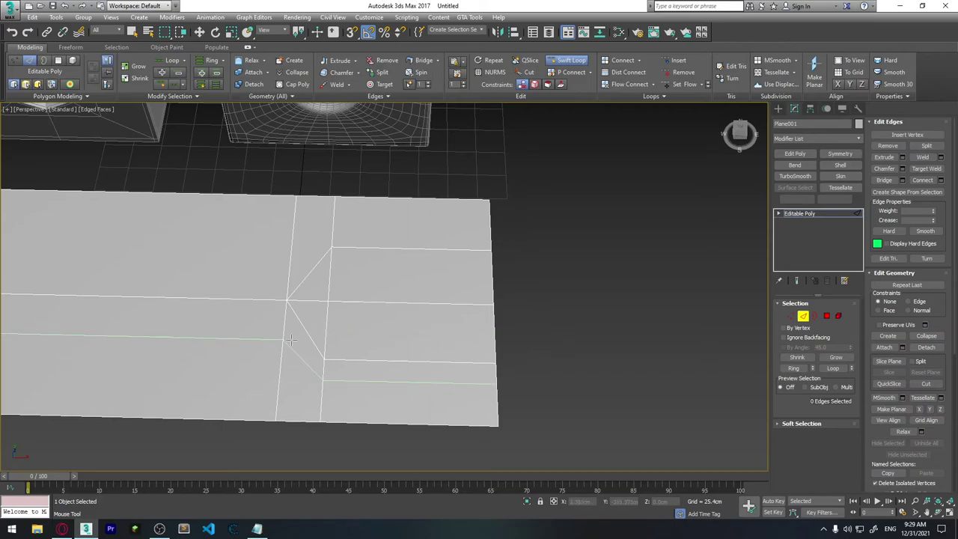
# Add two edge loops beside the diagonal cut and scale their paired vertices apart.
pyautogui.click(307, 338)
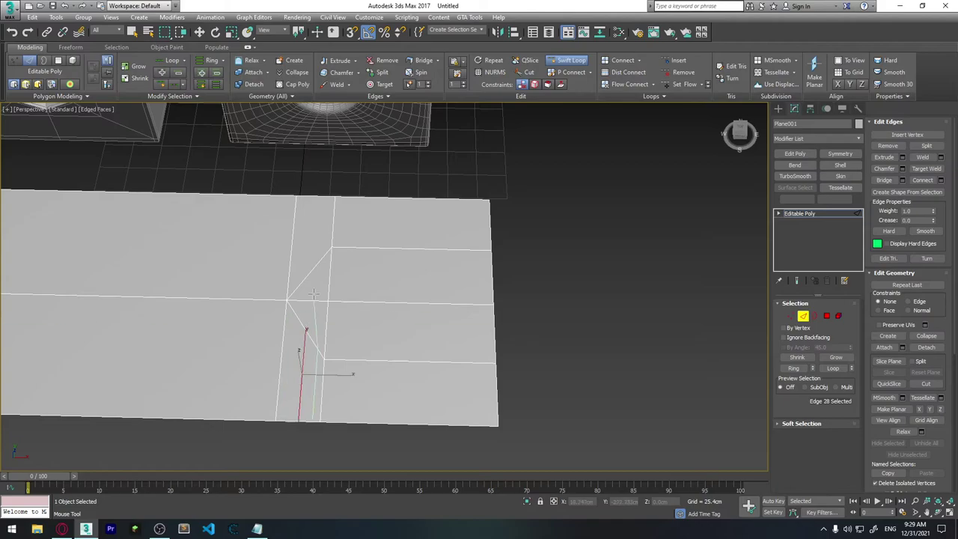
pyautogui.click(312, 269)
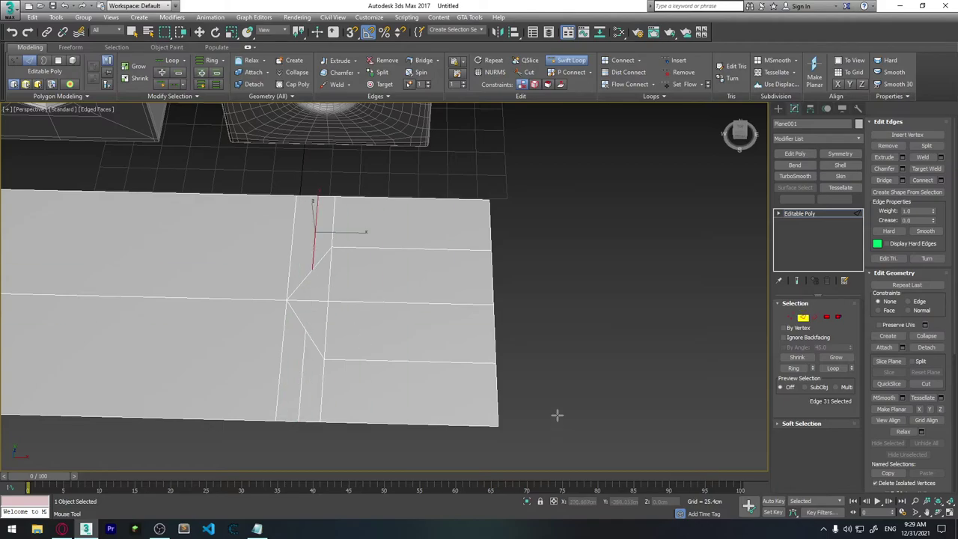
pyautogui.click(791, 315)
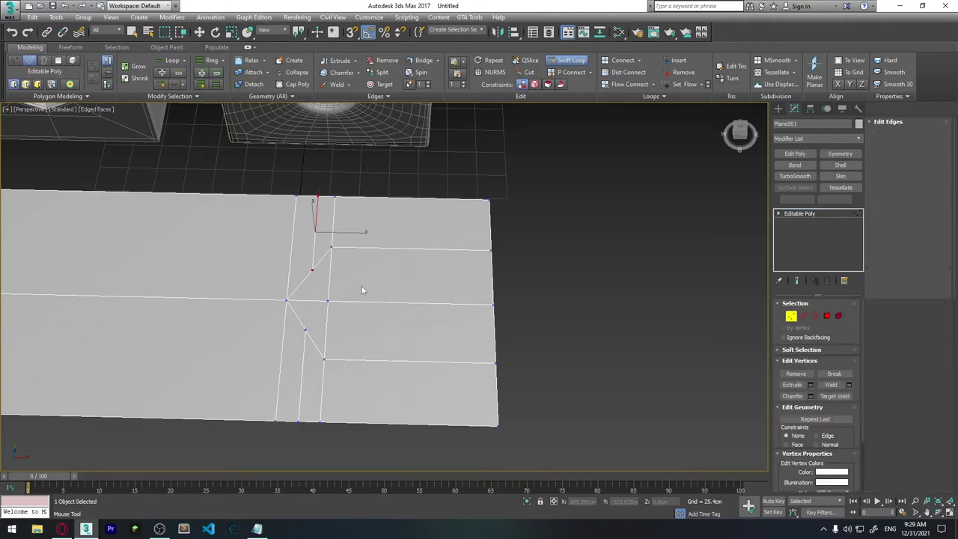
pyautogui.press('w')
pyautogui.click(313, 269)
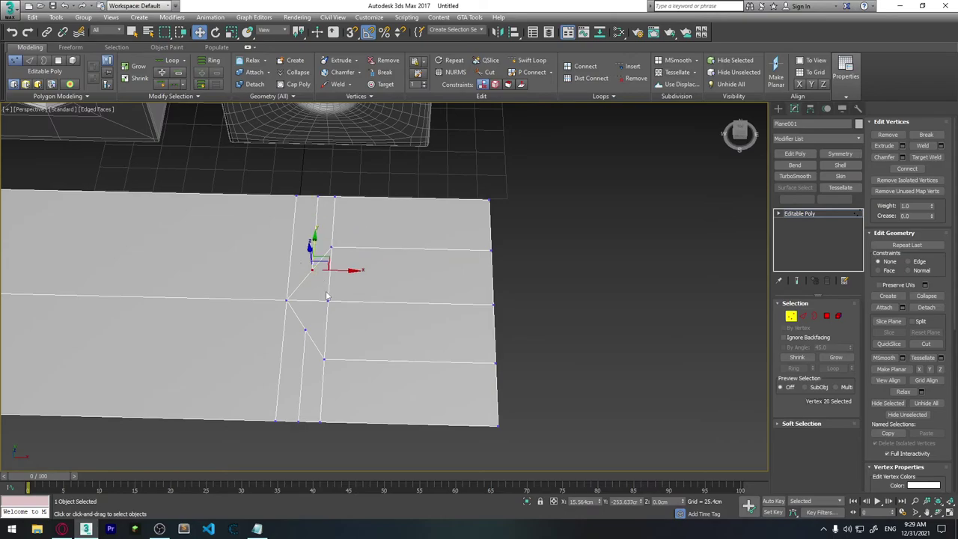
pyautogui.keyDown('ctrl'); pyautogui.click(305, 329); pyautogui.keyUp('ctrl')
pyautogui.press('r')
pyautogui.moveTo(307, 322)
pyautogui.mouseDown()
pyautogui.moveTo(302, 372)
pyautogui.moveTo(303, 357)
pyautogui.mouseUp()
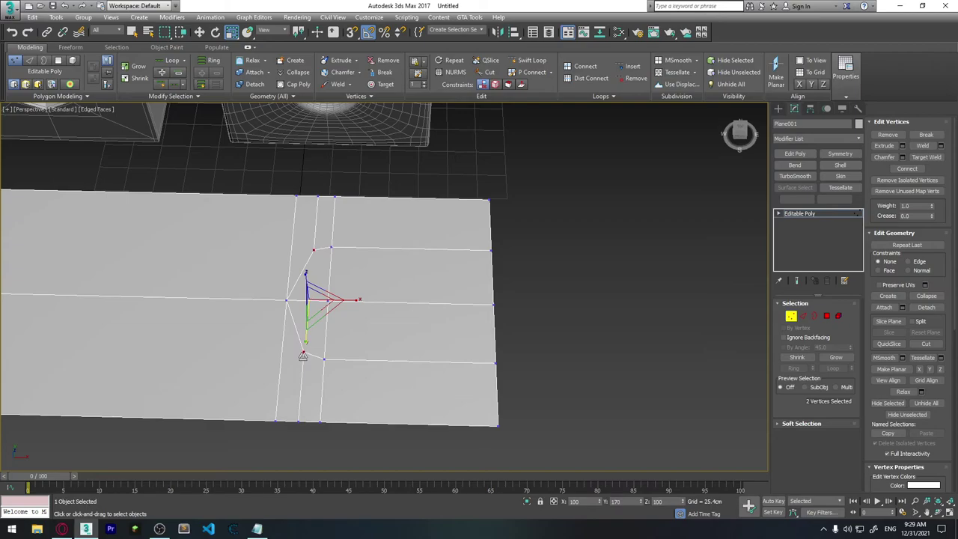
pyautogui.moveTo(303, 357)
pyautogui.keyDown('alt'); pyautogui.mouseDown(button='middle')
pyautogui.moveTo(362, 280)
pyautogui.moveTo(357, 297)
pyautogui.moveTo(451, 301)
pyautogui.mouseUp(button='middle'); pyautogui.keyUp('alt')
pyautogui.click(349, 285)
# Return to object level and view the whole plane from above.
pyautogui.scroll(-3, 356, 297)
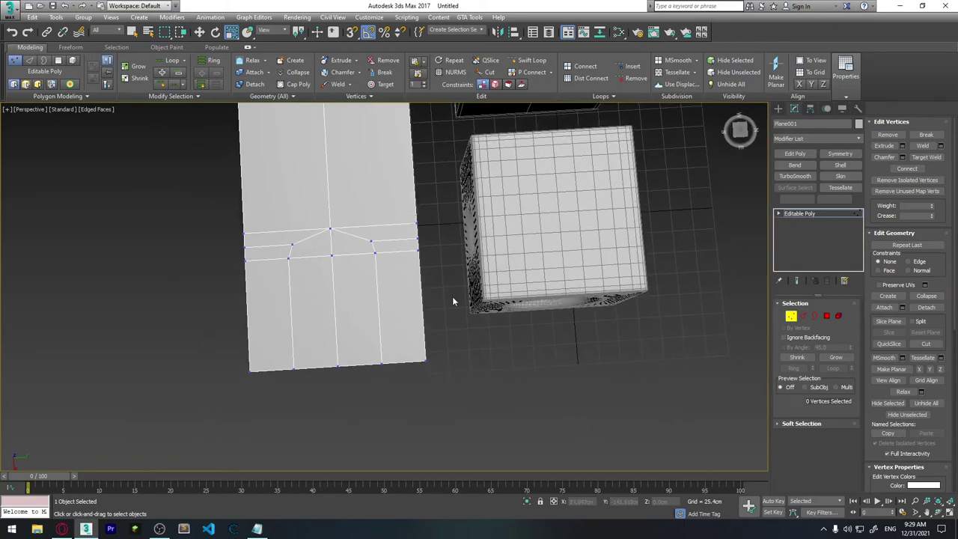
pyautogui.press('1')
pyautogui.press('r')
pyautogui.moveTo(387, 312)
pyautogui.keyDown('alt'); pyautogui.mouseDown(button='middle')
pyautogui.moveTo(475, 298)
pyautogui.moveTo(394, 288)
pyautogui.moveTo(424, 211)
pyautogui.mouseUp(button='middle'); pyautogui.keyUp('alt')
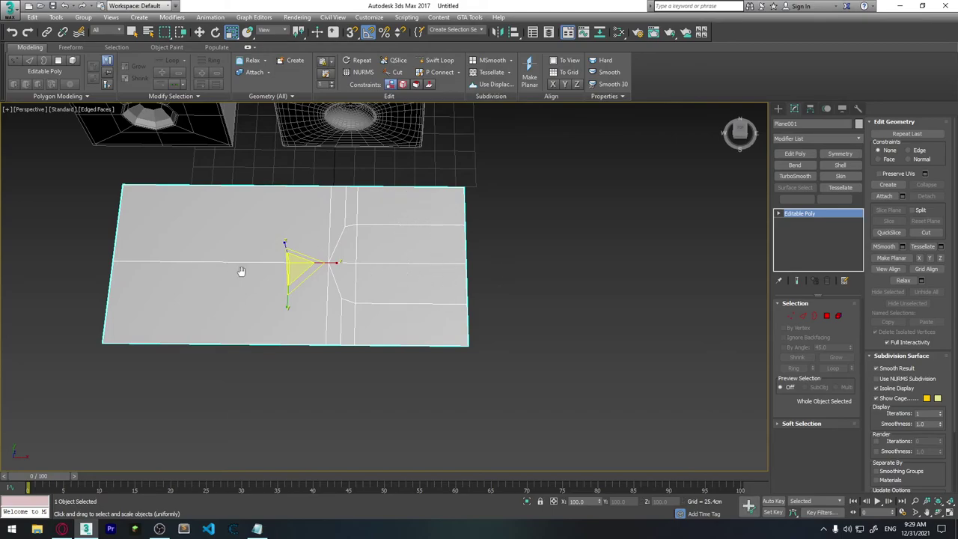
pyautogui.moveTo(241, 271); pyautogui.dragTo(440, 310, button='middle')
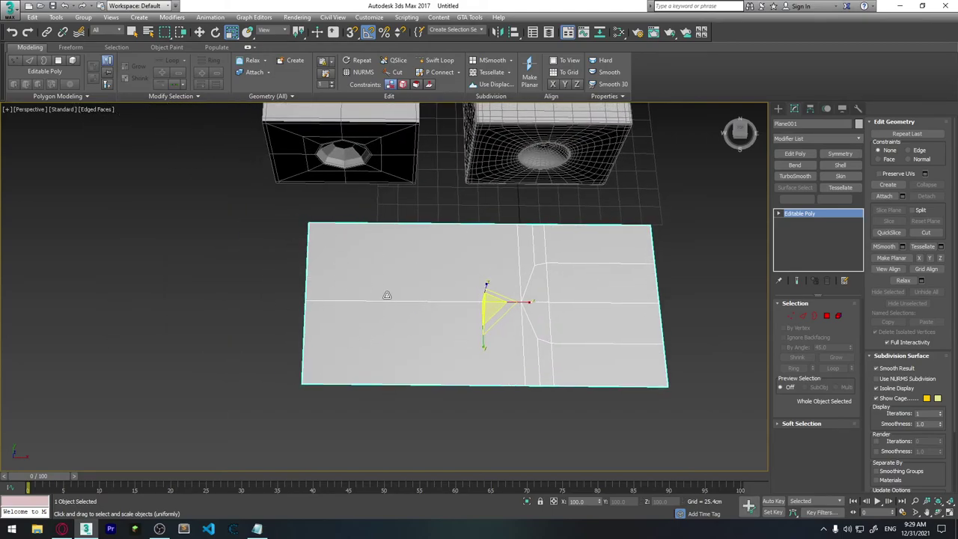
# Check the right-end polygons, then select the top-right quad's right edge in Edge mode.
pyautogui.press('4')
pyautogui.click(424, 340)
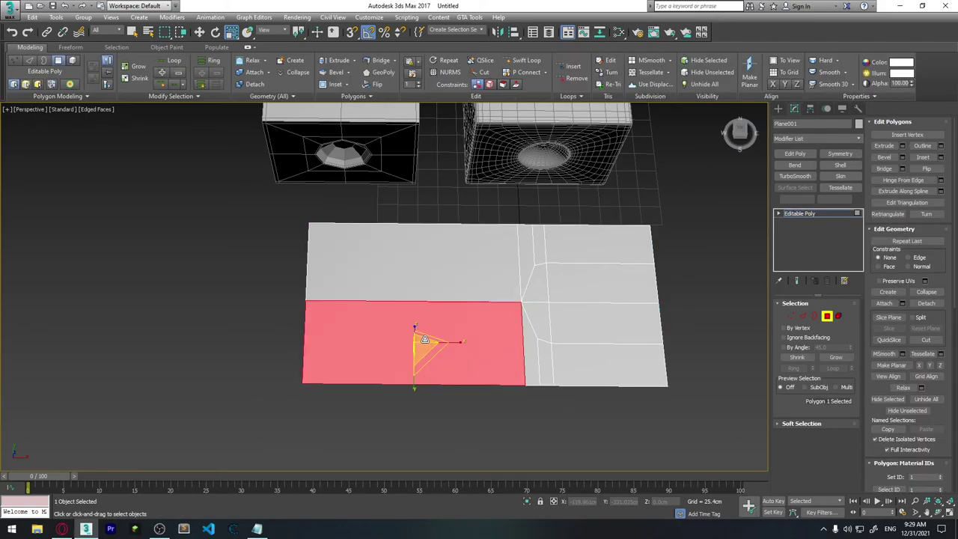
pyautogui.click(524, 258)
pyautogui.click(527, 336)
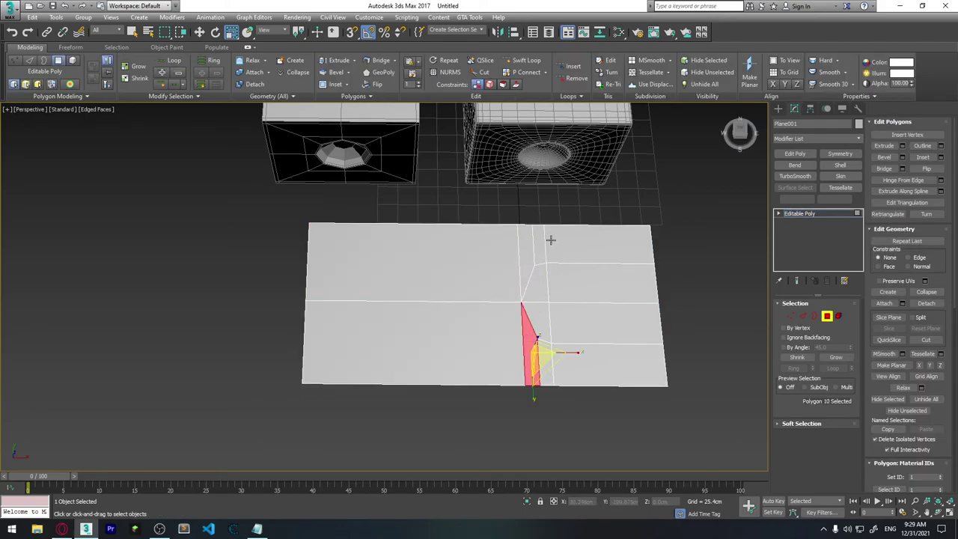
pyautogui.click(543, 243)
pyautogui.click(540, 286)
pyautogui.click(546, 334)
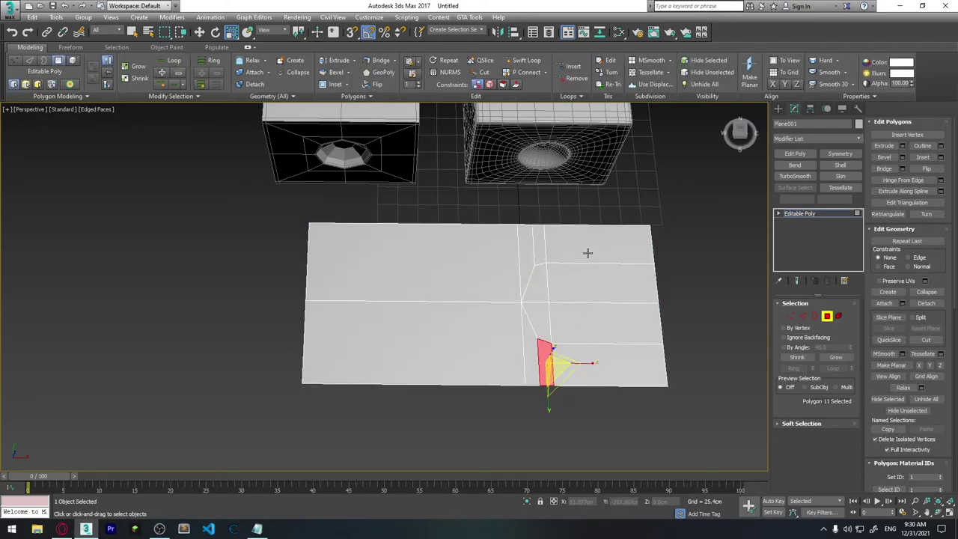
pyautogui.click(598, 283)
pyautogui.click(605, 363)
pyautogui.moveTo(598, 354); pyautogui.dragTo(531, 333, button='middle')
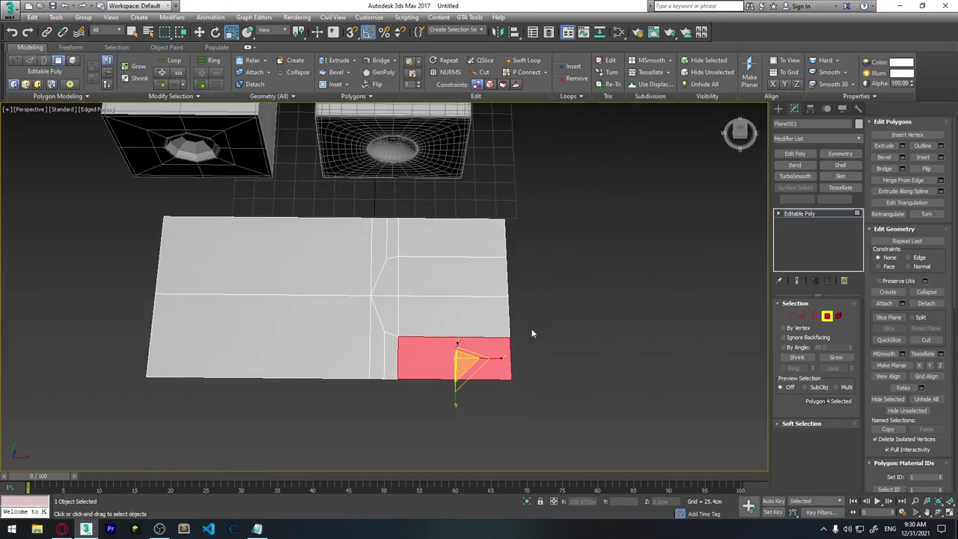
pyautogui.click(802, 315)
pyautogui.click(508, 247)
# Shift-drag the right-end edges outward into four strips, tapering each end edge.
pyautogui.moveTo(526, 297); pyautogui.dragTo(459, 290, button='middle')
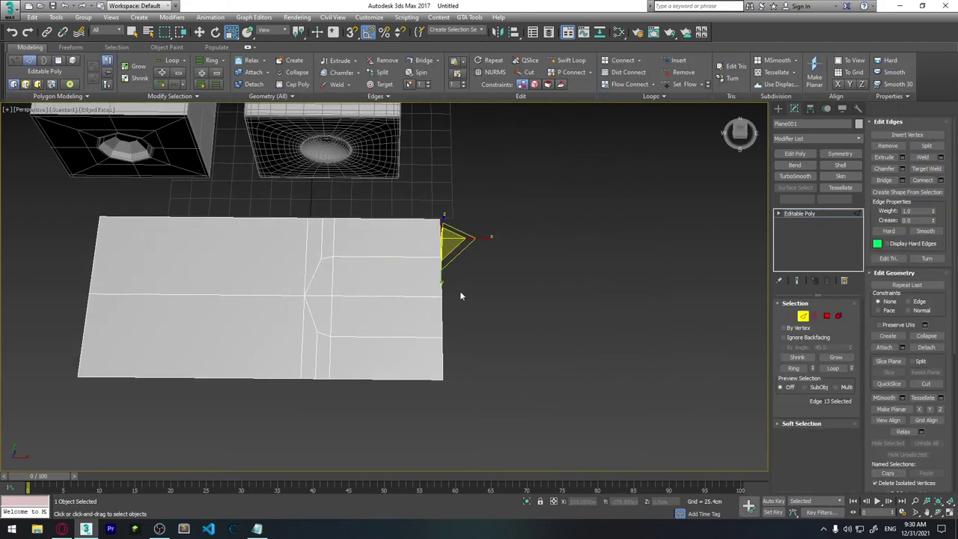
pyautogui.press('w')
pyautogui.moveTo(469, 237)
pyautogui.keyDown('shift'); pyautogui.mouseDown()
pyautogui.moveTo(551, 238)
pyautogui.moveTo(522, 240)
pyautogui.mouseUp(); pyautogui.keyUp('shift')
pyautogui.press('r')
pyautogui.press('w')
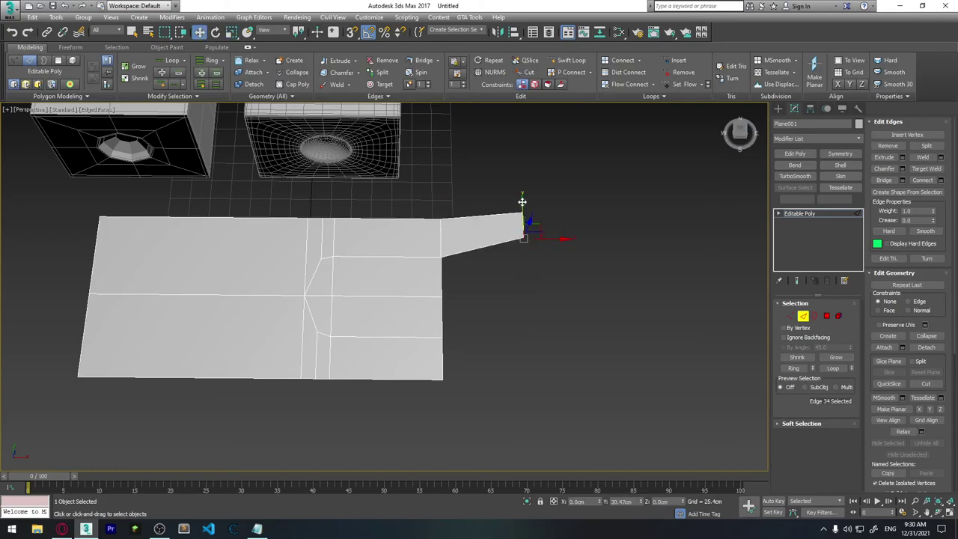
pyautogui.moveTo(522, 239); pyautogui.dragTo(493, 252, button='middle')
pyautogui.moveTo(494, 253)
pyautogui.keyDown('shift'); pyautogui.mouseDown()
pyautogui.moveTo(518, 332)
pyautogui.moveTo(487, 374)
pyautogui.moveTo(508, 384)
pyautogui.mouseUp(); pyautogui.keyUp('shift')
pyautogui.moveTo(509, 384)
pyautogui.keyDown('alt'); pyautogui.mouseDown(button='middle')
pyautogui.moveTo(410, 324)
pyautogui.moveTo(587, 297)
pyautogui.mouseUp(button='middle'); pyautogui.keyUp('alt')
pyautogui.click(588, 297)
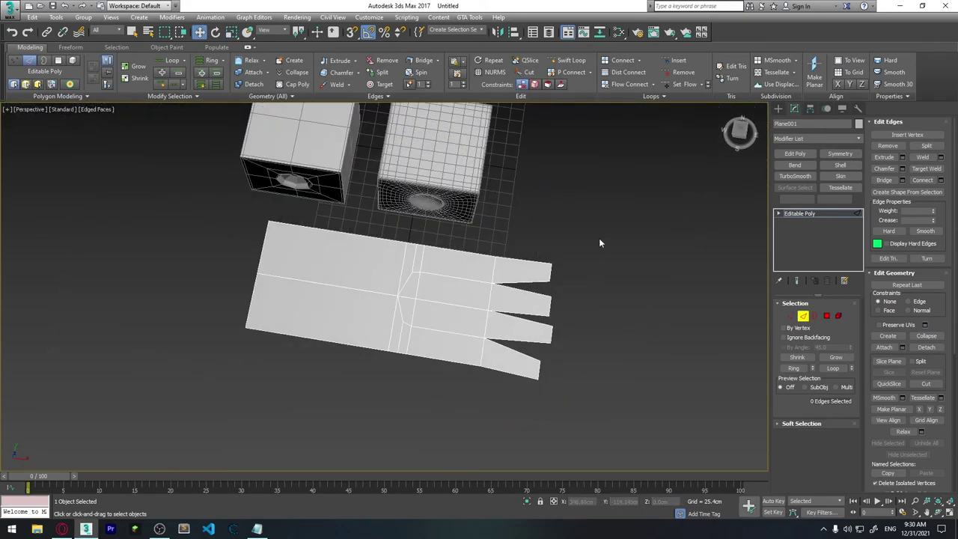
# Select edges across the strip region, then orbit to review the whole plane.
pyautogui.moveTo(529, 390); pyautogui.dragTo(530, 389)
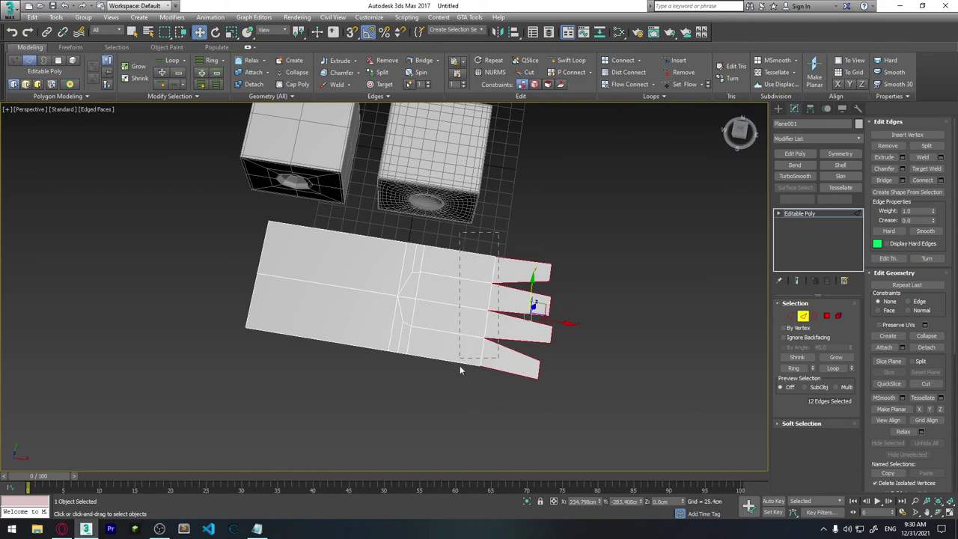
pyautogui.moveTo(459, 365); pyautogui.dragTo(407, 356)
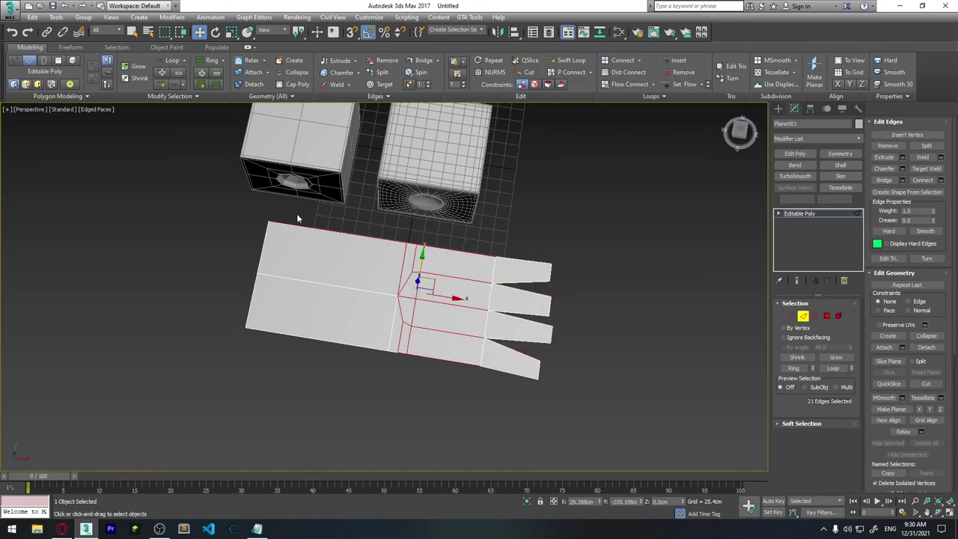
pyautogui.moveTo(343, 352); pyautogui.dragTo(361, 371)
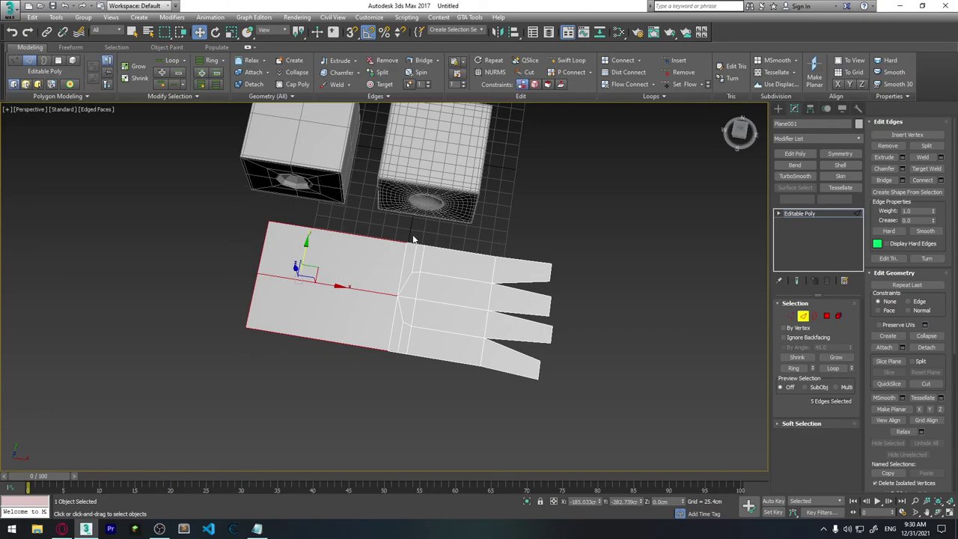
pyautogui.moveTo(413, 240); pyautogui.dragTo(594, 404)
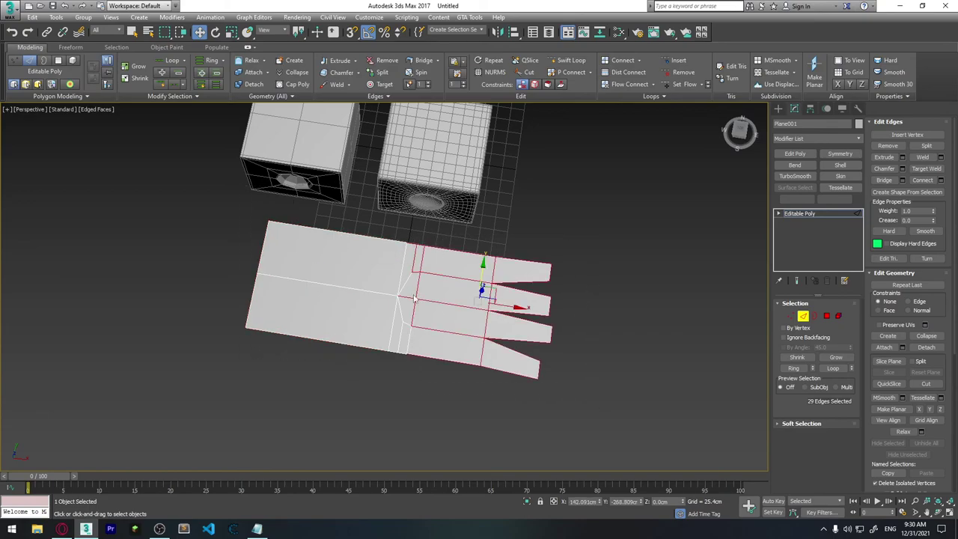
pyautogui.scroll(3, 413, 298)
pyautogui.click(431, 196)
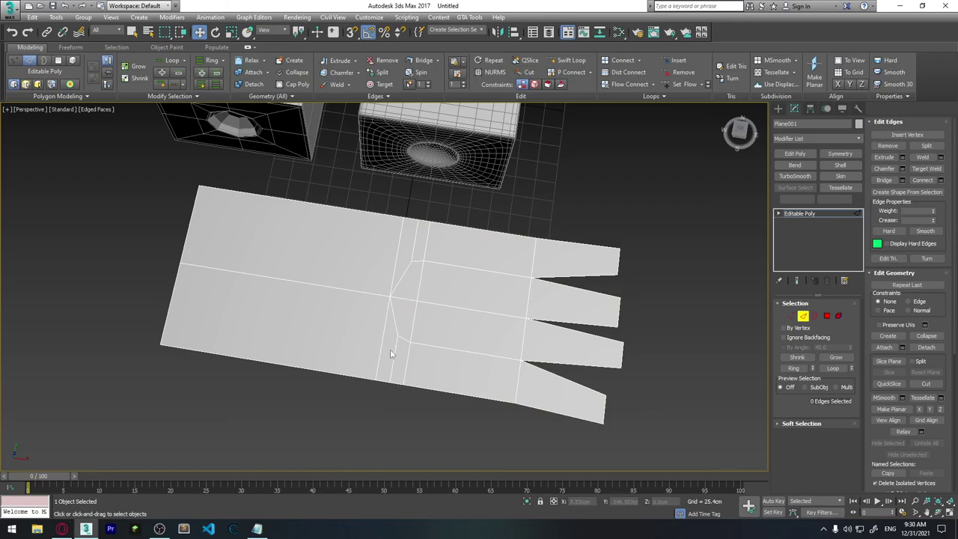
pyautogui.keyDown('alt'); pyautogui.moveTo(464, 362); pyautogui.dragTo(502, 302, button='middle'); pyautogui.keyUp('alt')
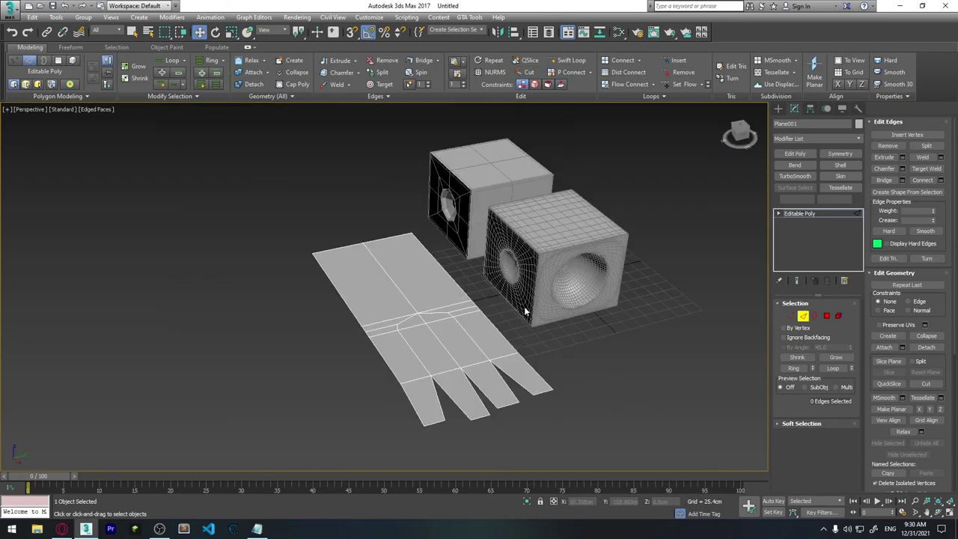